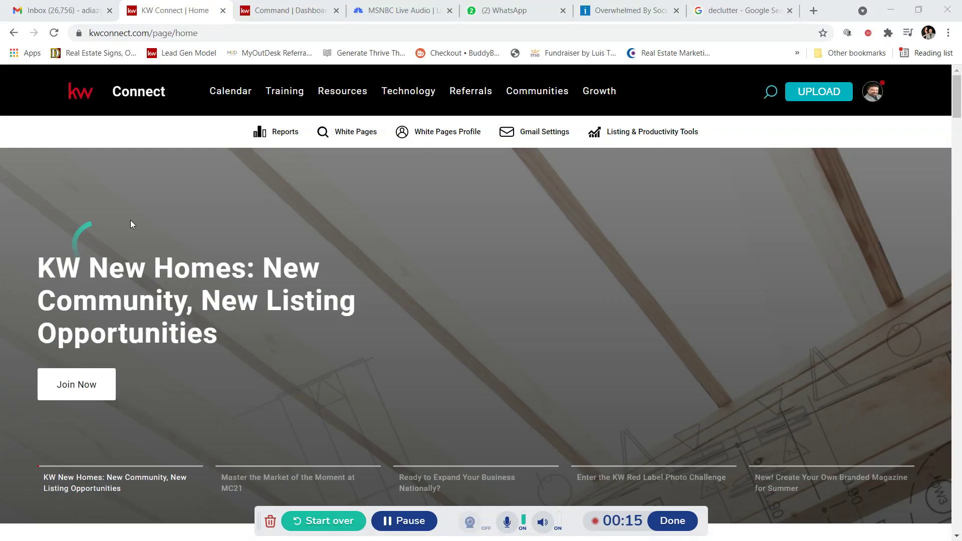
# Step: Bring up the 'New! Create Your Own Branded Magazine for Summer' slide on the KW Connect home carousel
pyautogui.click(783, 482)
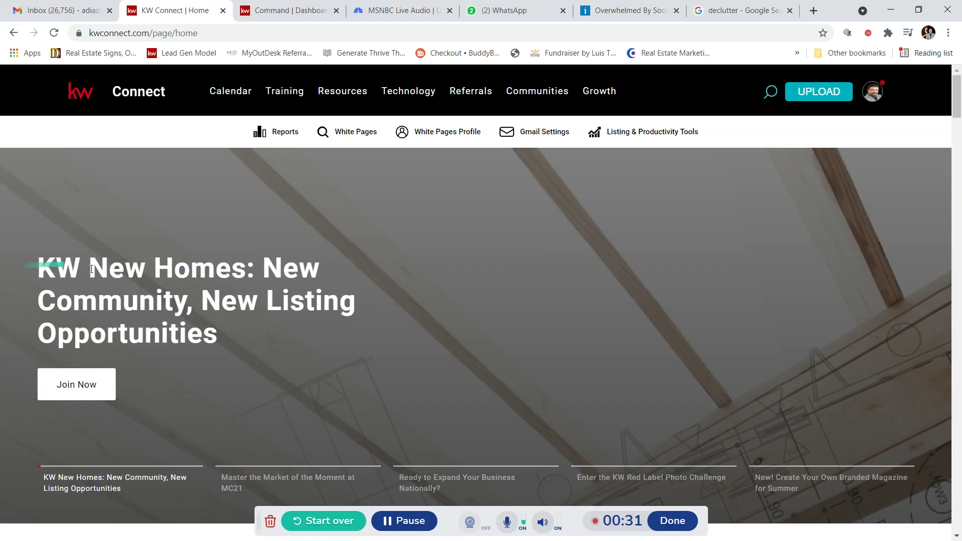
pyautogui.click(758, 482)
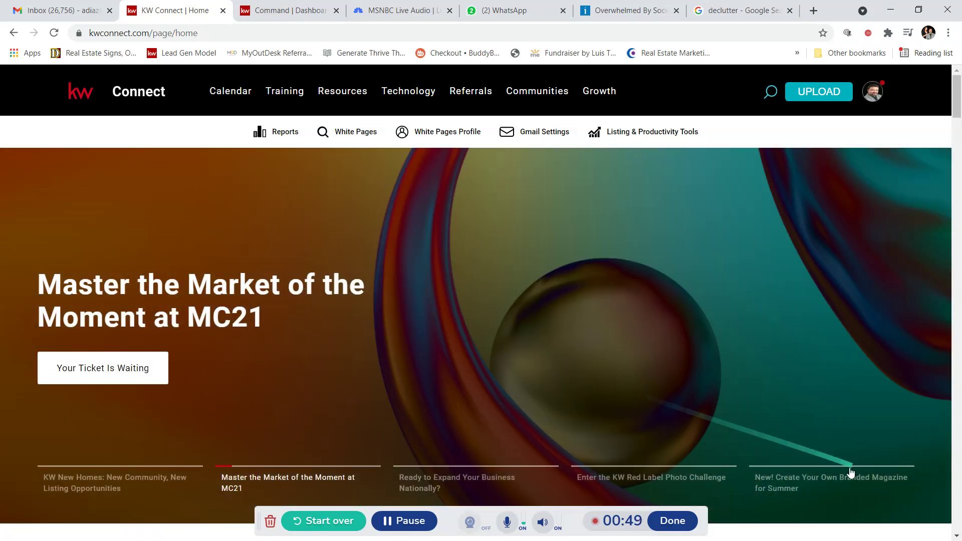
pyautogui.click(787, 485)
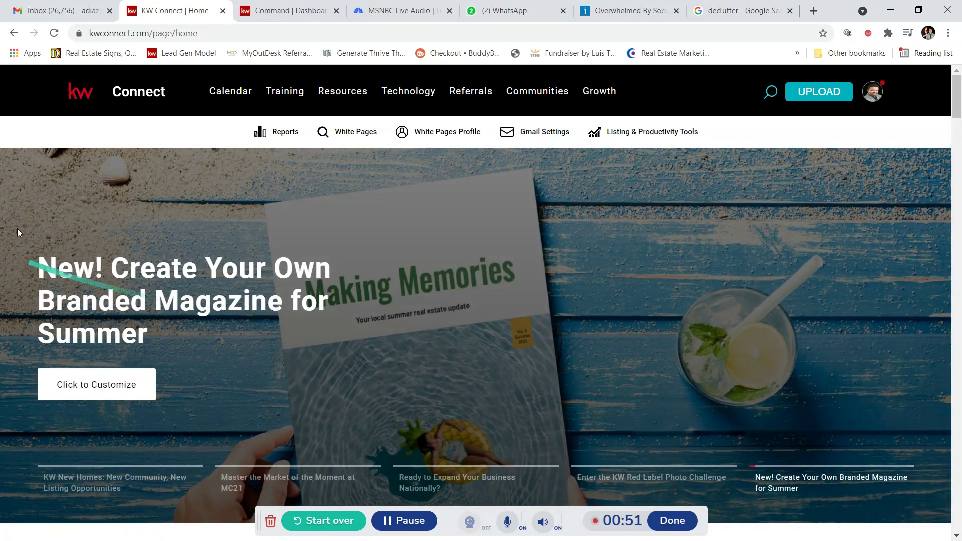
# Step: On the Command dashboard, preview the Making Memories magazine template and close it
pyautogui.click(277, 9)
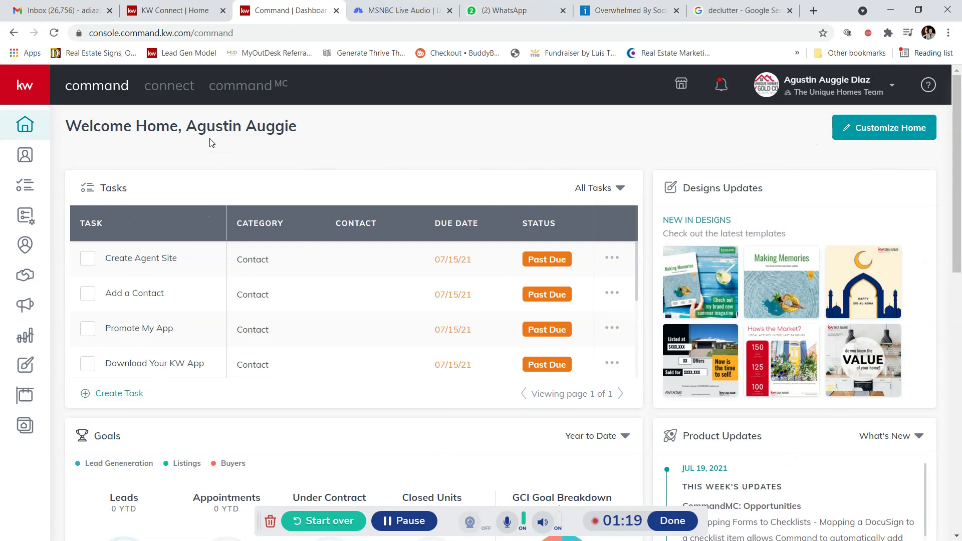
pyautogui.moveTo(692, 278)
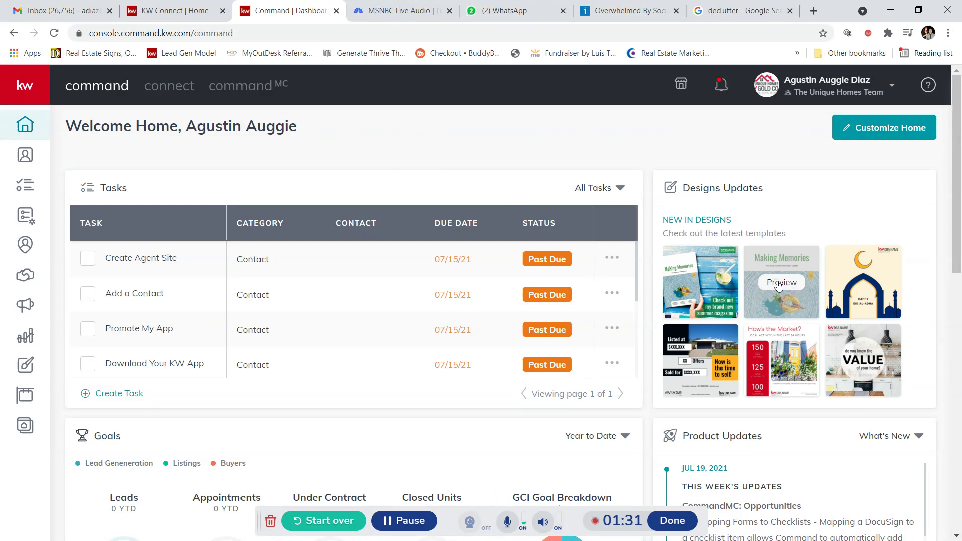
pyautogui.click(778, 282)
pyautogui.scroll(-3, 504, 283)
pyautogui.scroll(3, 495, 279)
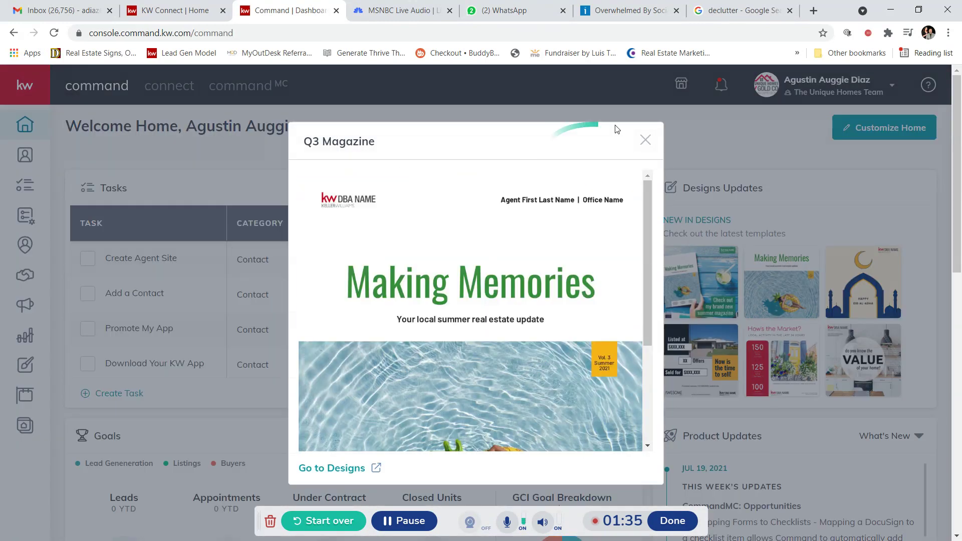
pyautogui.click(646, 142)
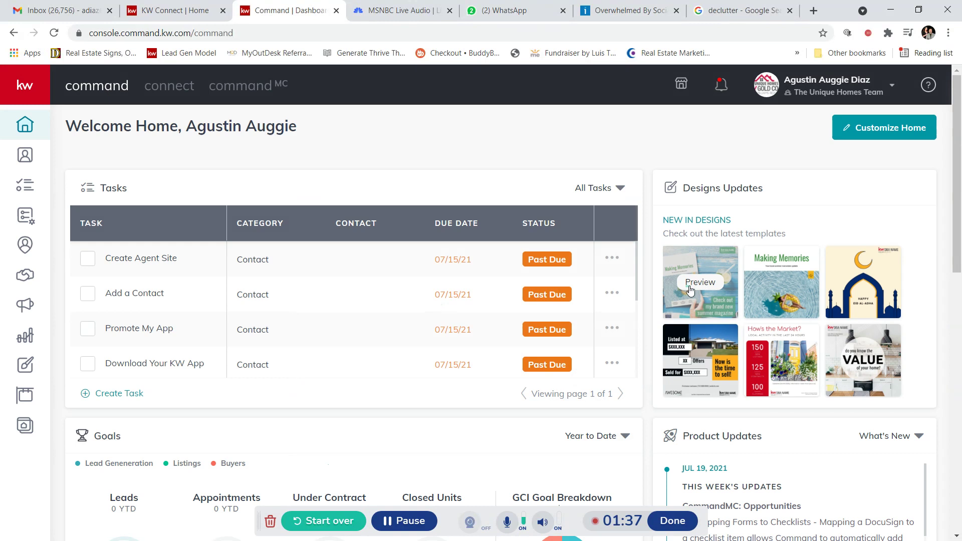
# Step: Preview the magazine promo design, close it, and expand the sidebar to show labels
pyautogui.click(694, 282)
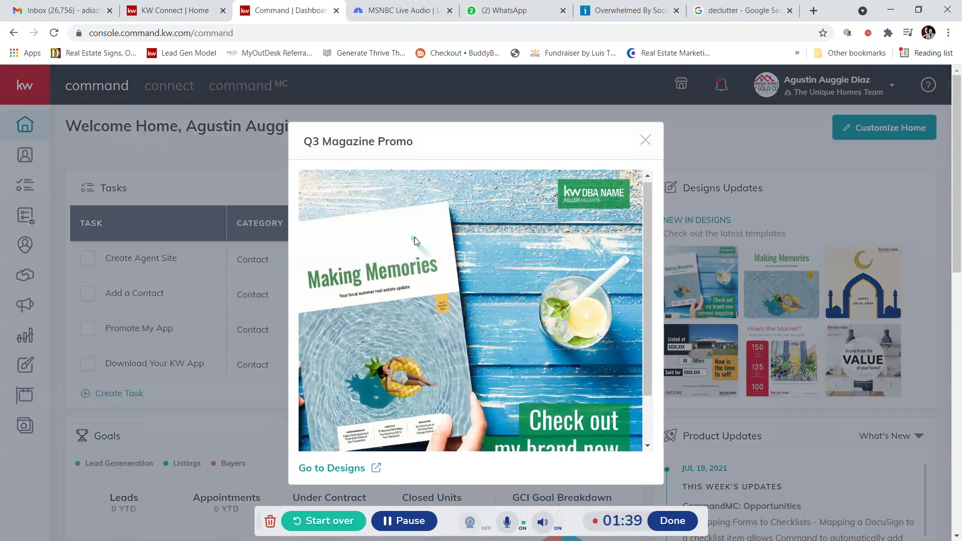
pyautogui.scroll(-5, 423, 249)
pyautogui.scroll(1, 411, 263)
pyautogui.scroll(6, 769, 358)
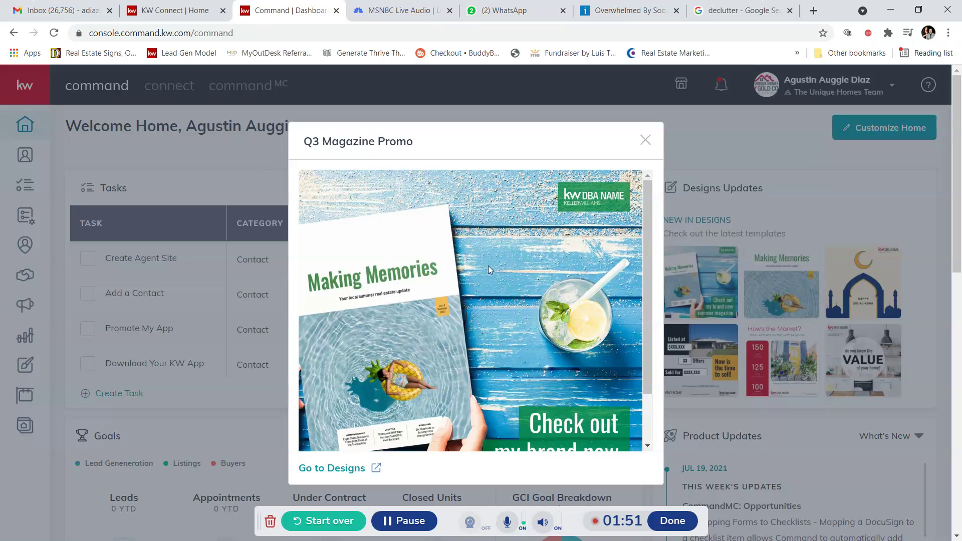
pyautogui.click(646, 141)
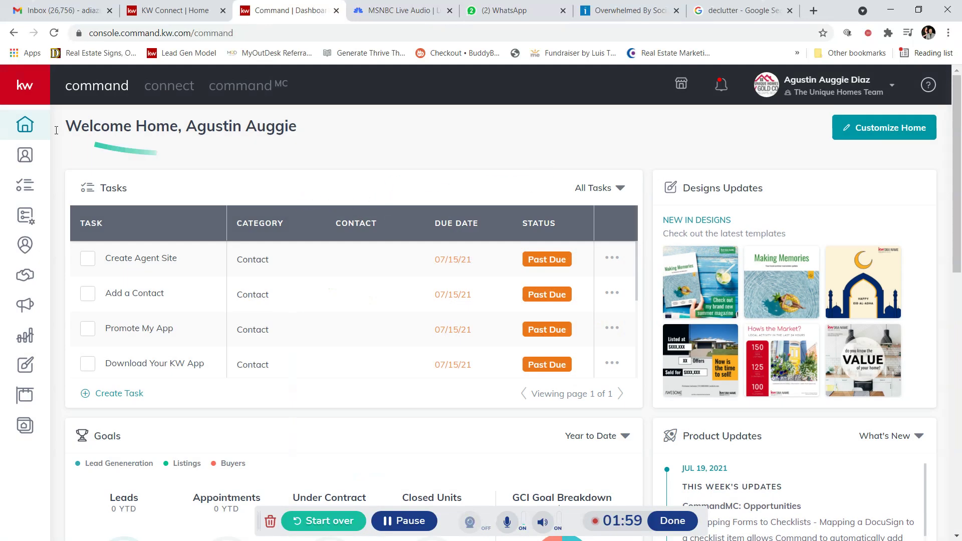
pyautogui.click(24, 90)
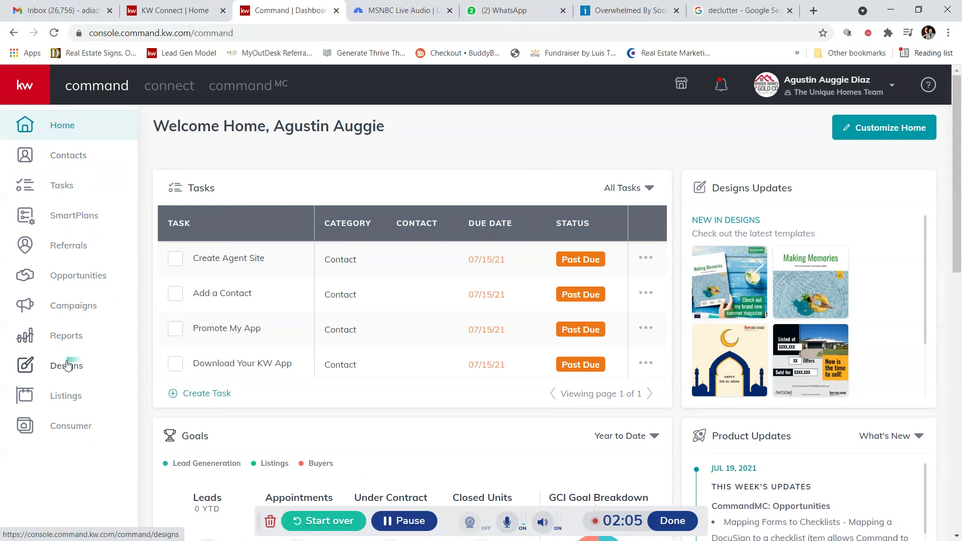
# Step: Under Designs, create a new design of the Print type
pyautogui.click(69, 370)
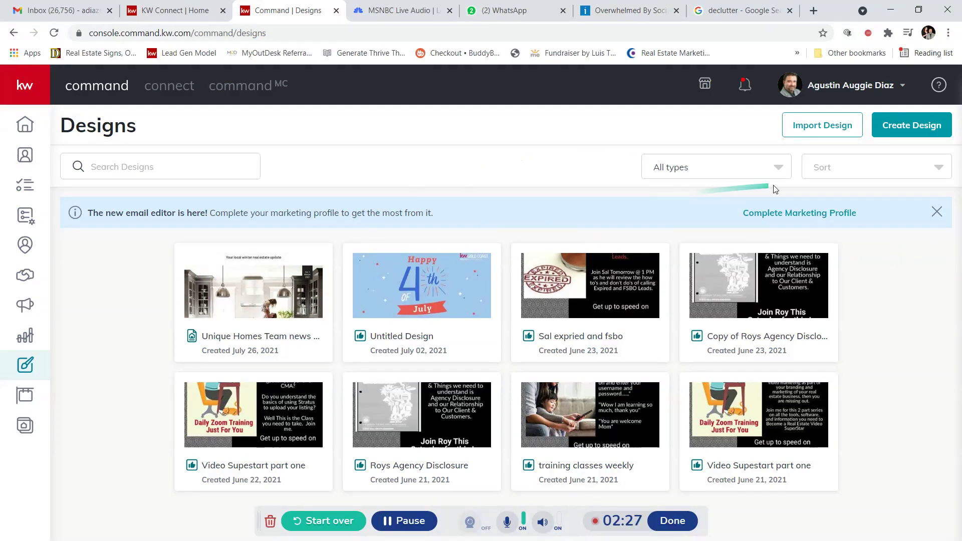
pyautogui.click(893, 127)
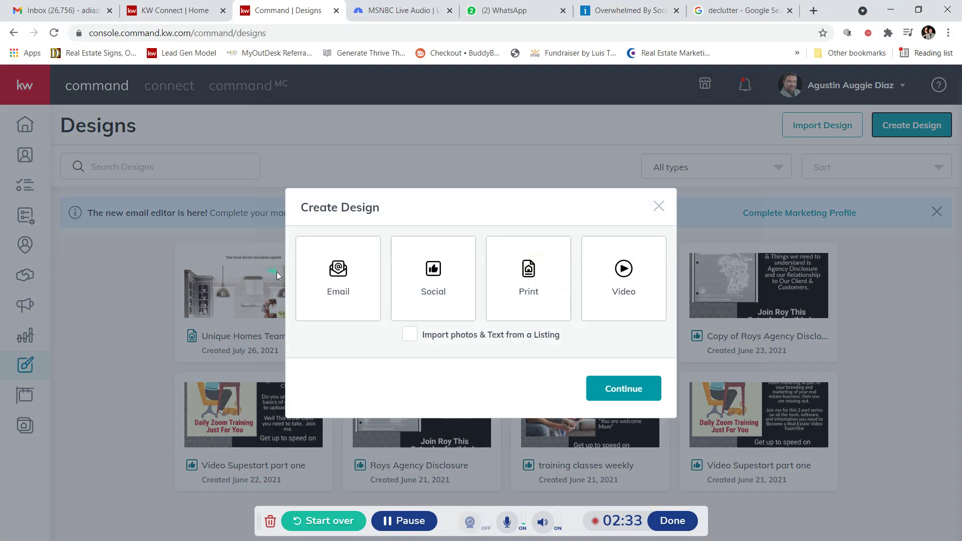
pyautogui.click(529, 282)
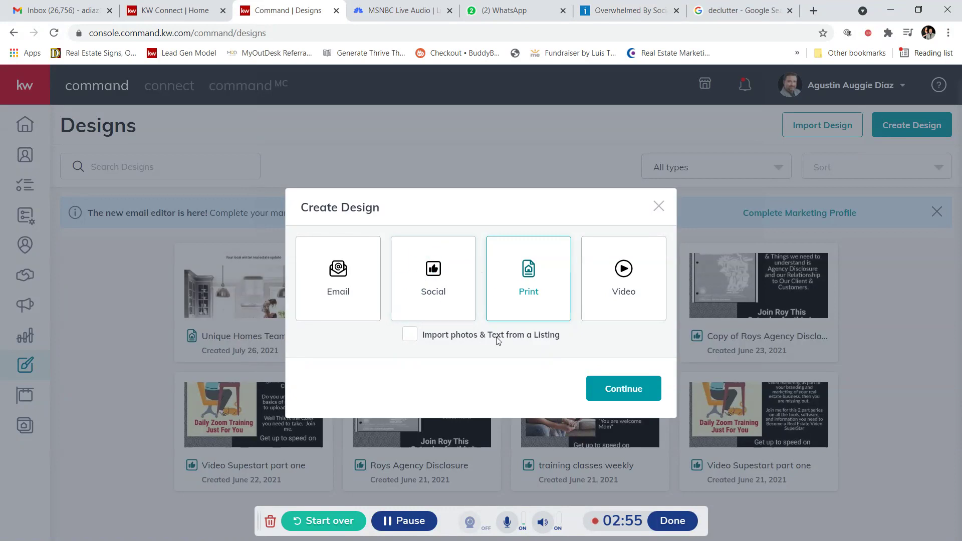
pyautogui.click(631, 399)
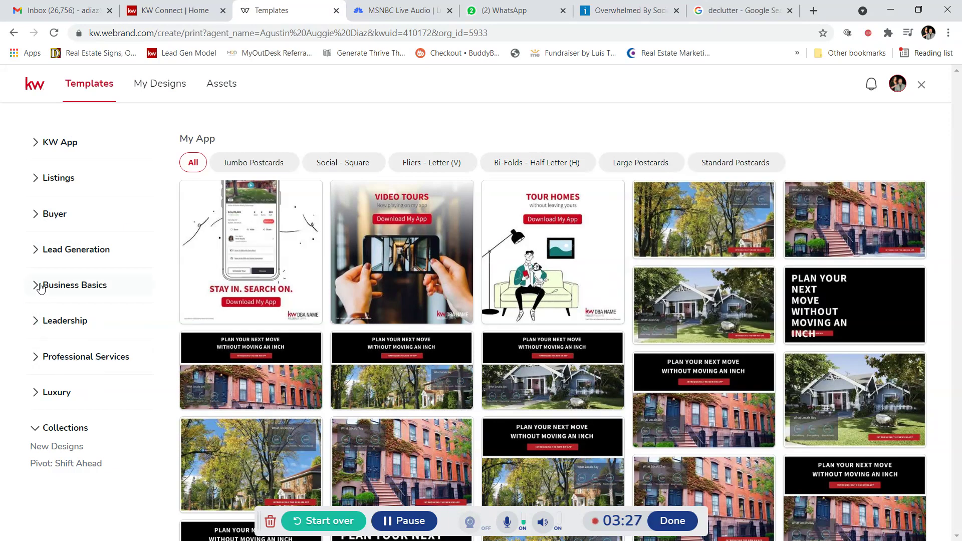
# Step: Open the Personally-Branded Zine templates under Lead Generation
pyautogui.click(35, 252)
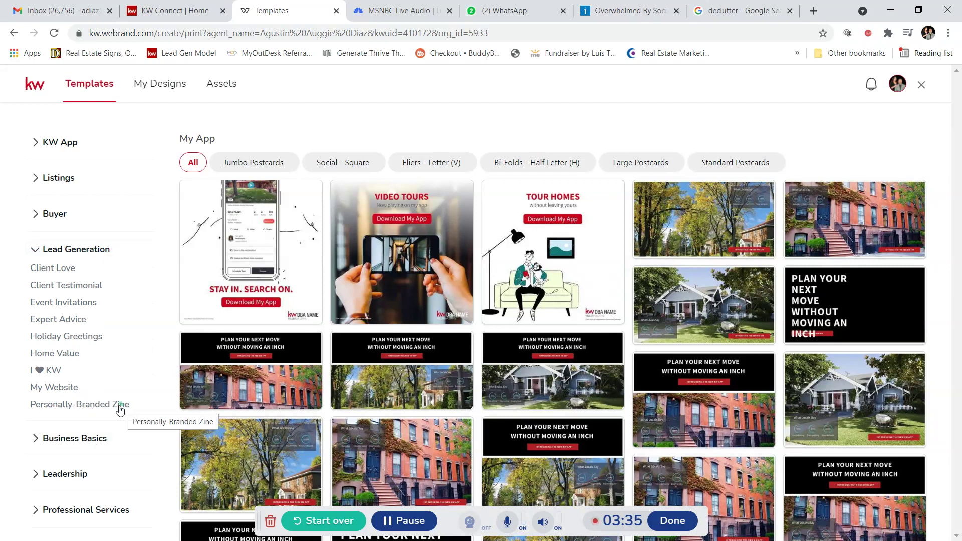
pyautogui.click(102, 405)
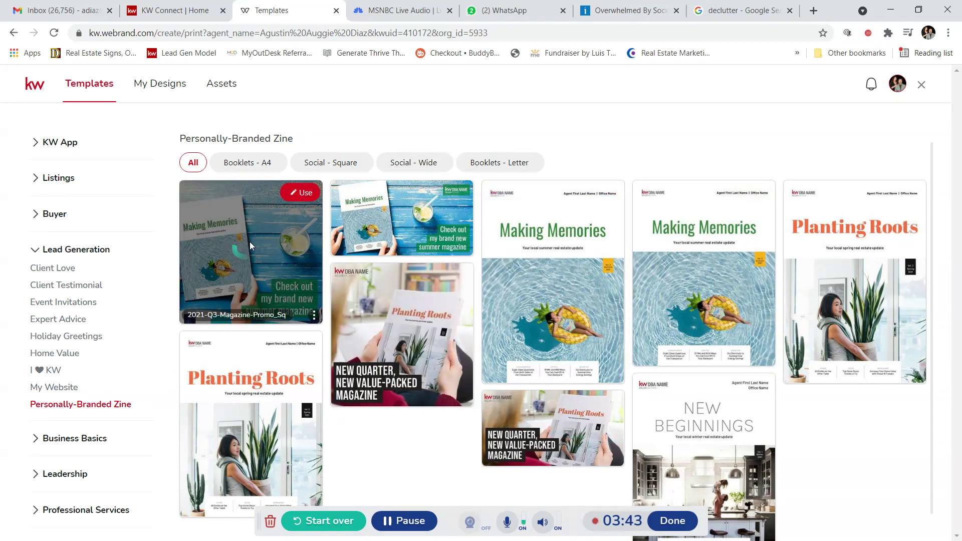
pyautogui.click(325, 165)
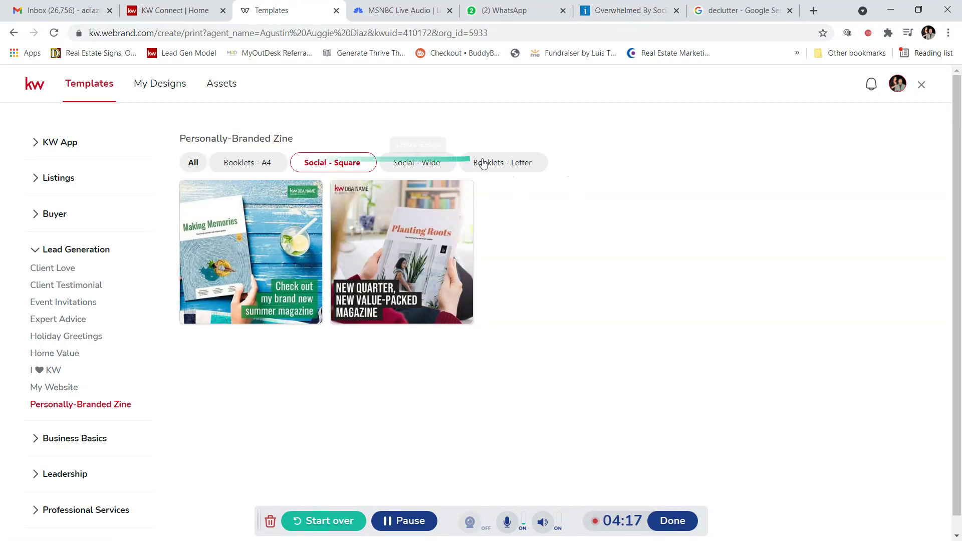
# Step: Filter to Booklets - Letter and start a design from the New Beginnings template
pyautogui.click(503, 162)
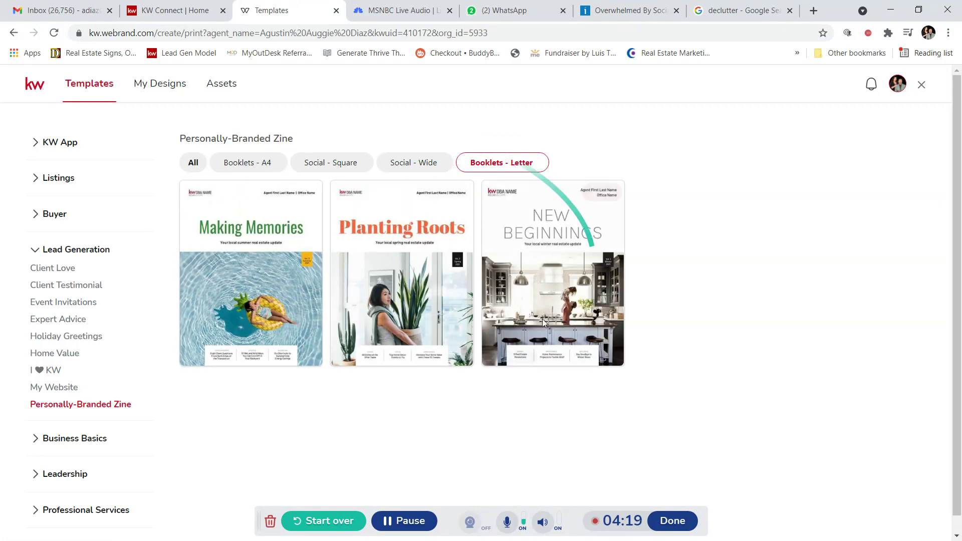
pyautogui.moveTo(517, 273)
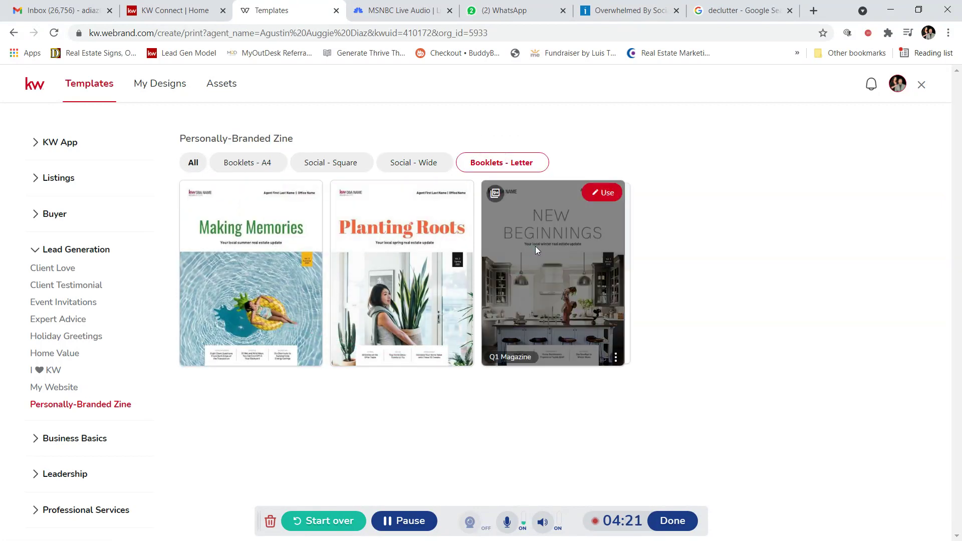
pyautogui.moveTo(242, 279)
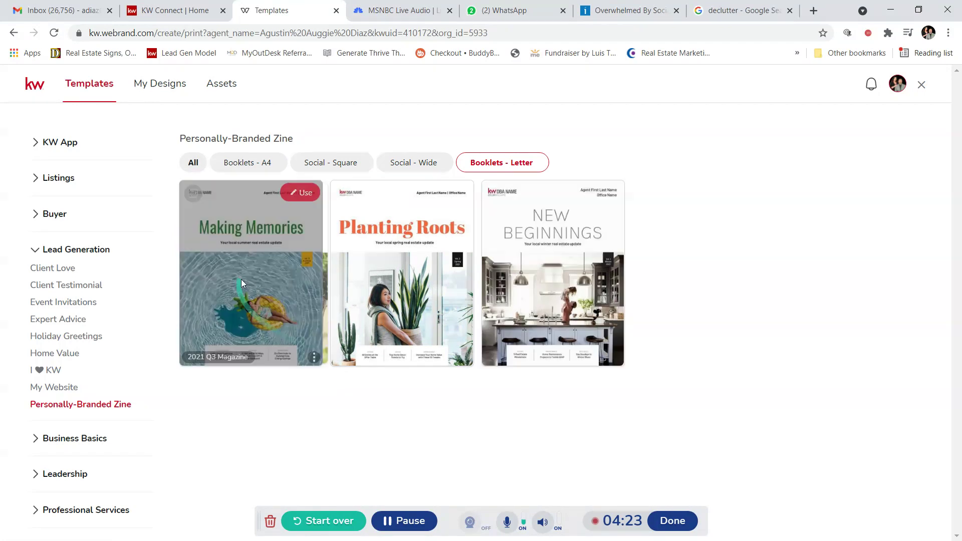
pyautogui.moveTo(594, 302)
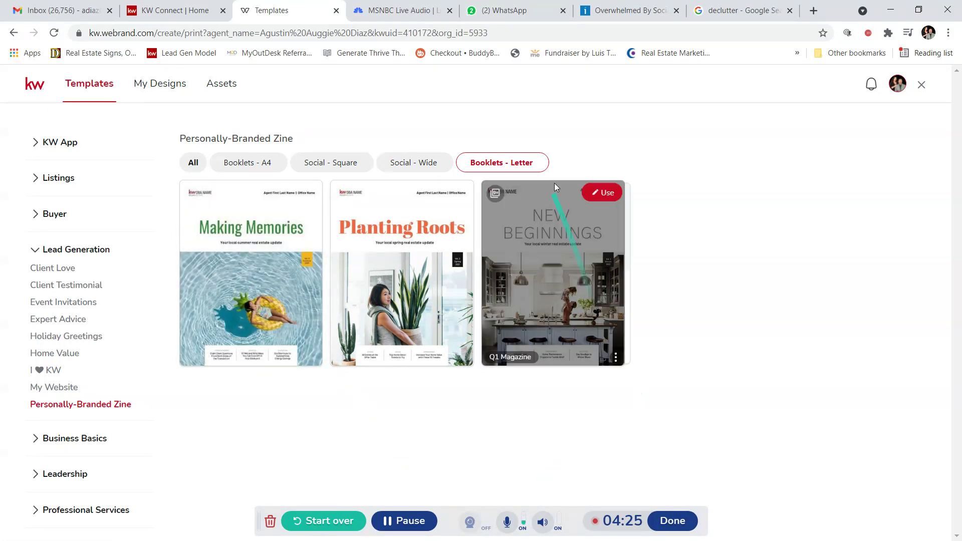
pyautogui.moveTo(386, 296)
pyautogui.moveTo(263, 312)
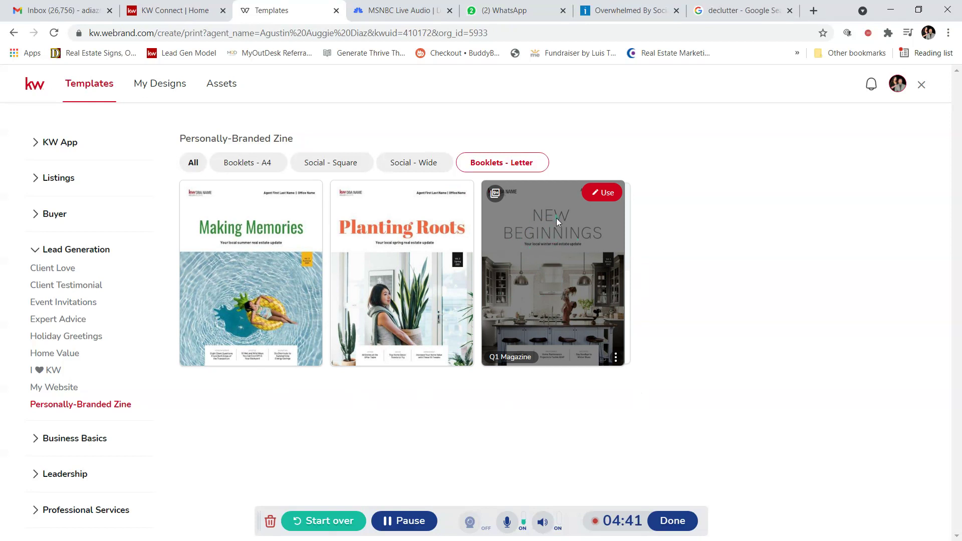
pyautogui.click(606, 194)
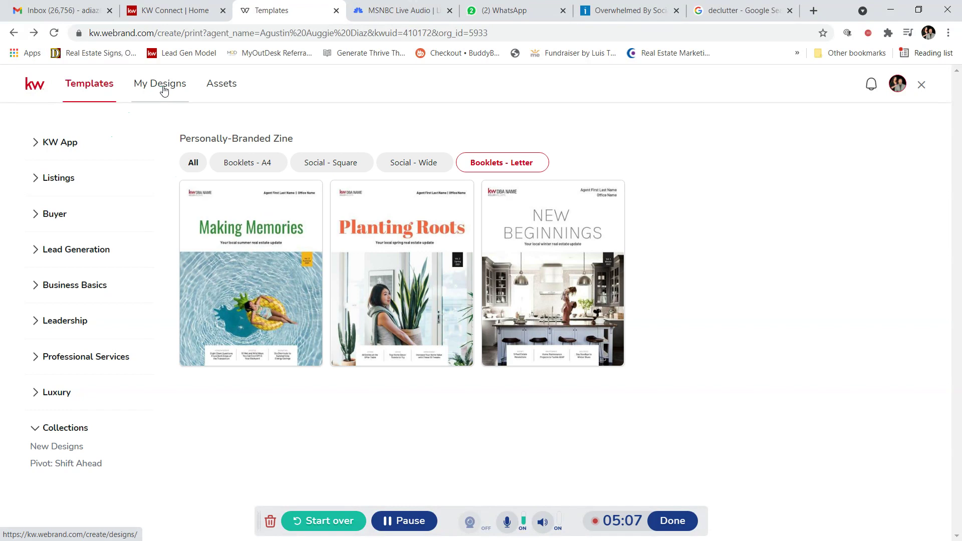
# Step: Open the 'Unique Homes Team news mag' design from My Designs
pyautogui.click(161, 90)
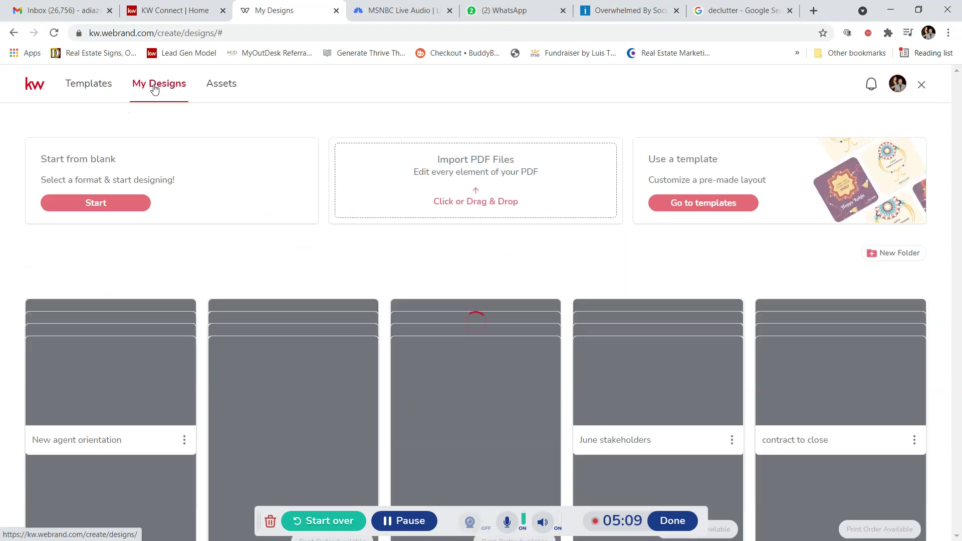
pyautogui.scroll(-2, 255, 275)
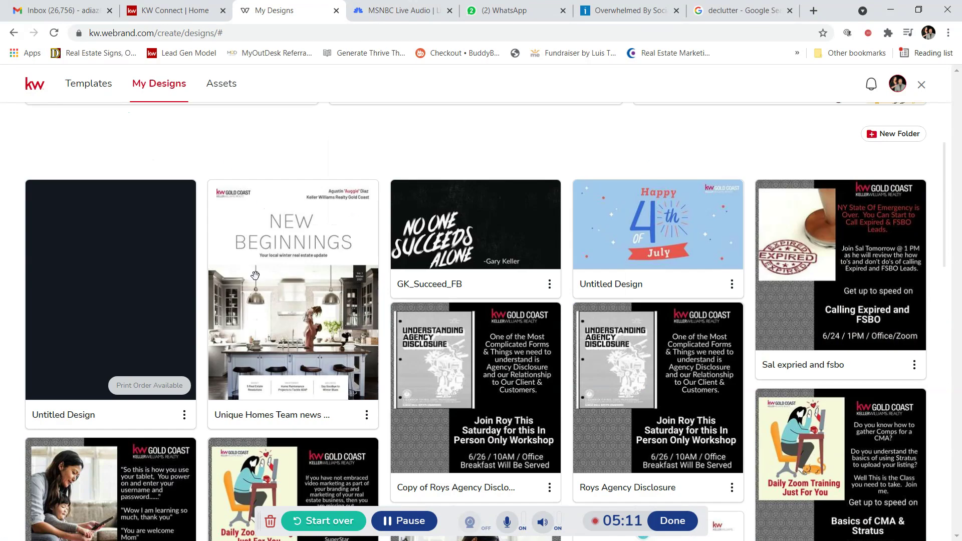
pyautogui.scroll(-1, 256, 275)
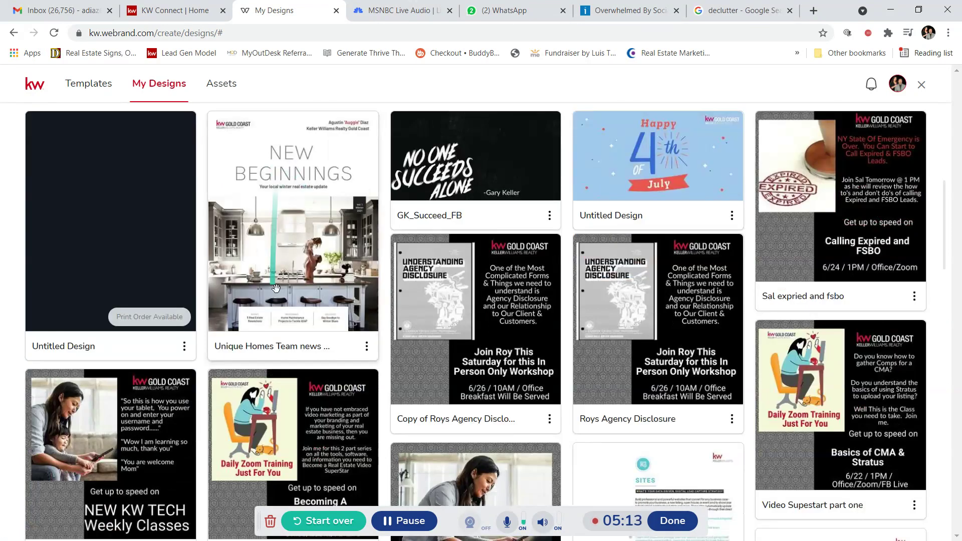
pyautogui.click(297, 202)
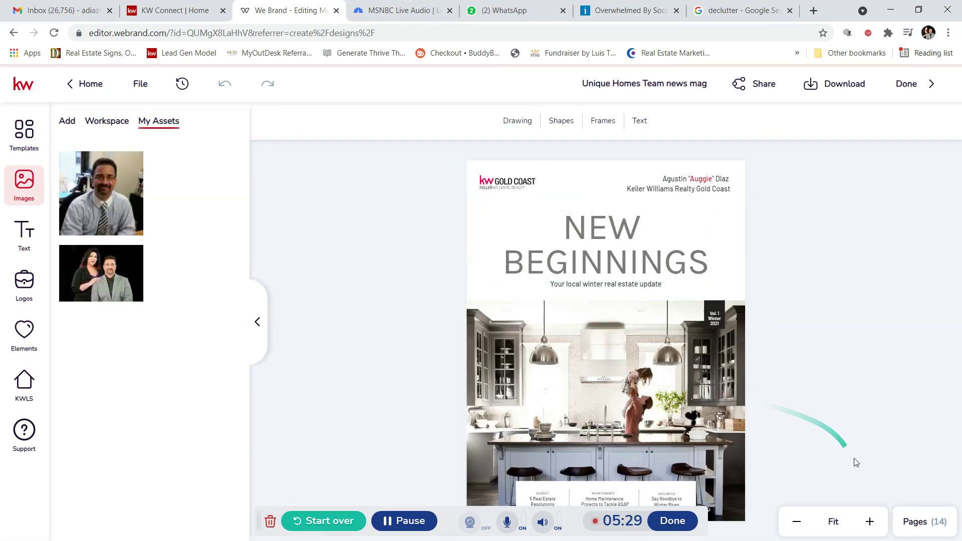
# Step: Show the 14-page overview and browse the magazine's page templates
pyautogui.click(925, 528)
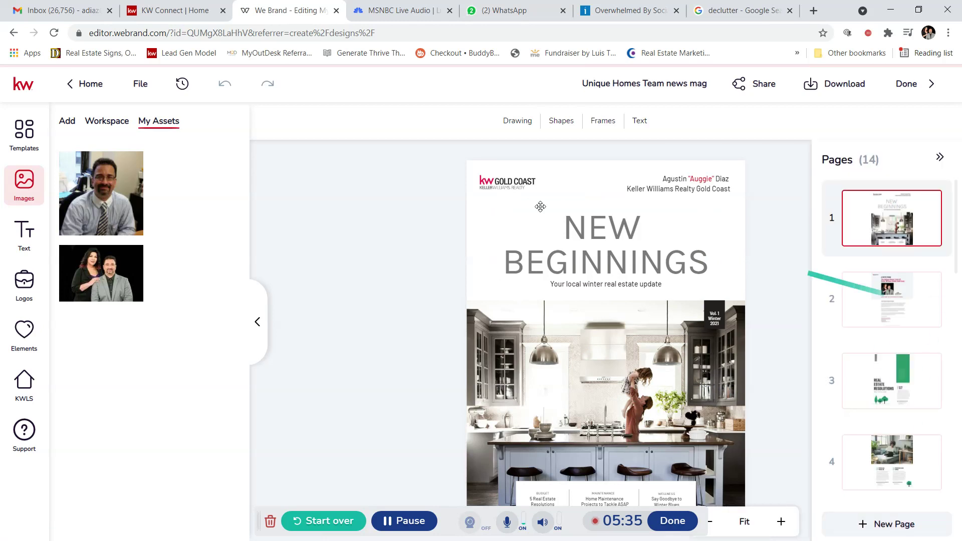
pyautogui.click(31, 134)
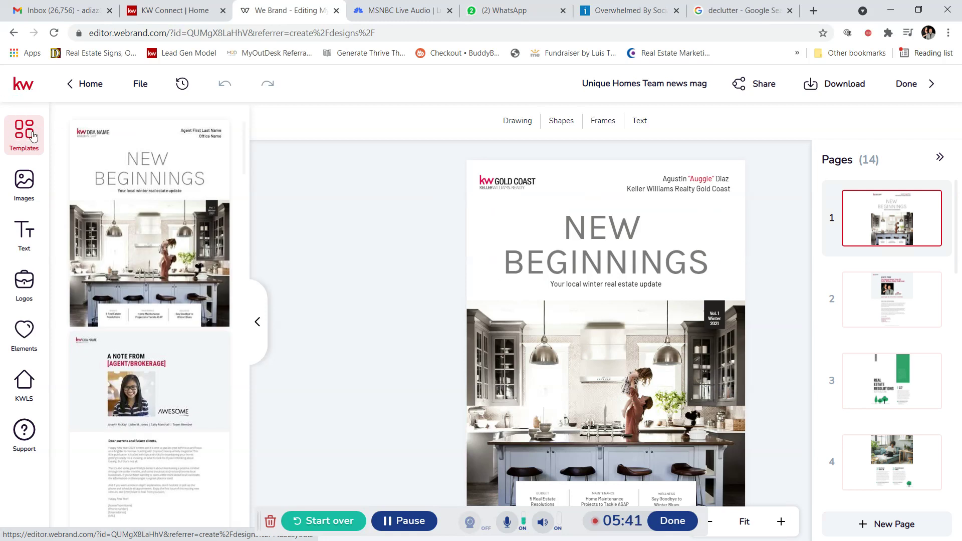
pyautogui.scroll(-8, 183, 211)
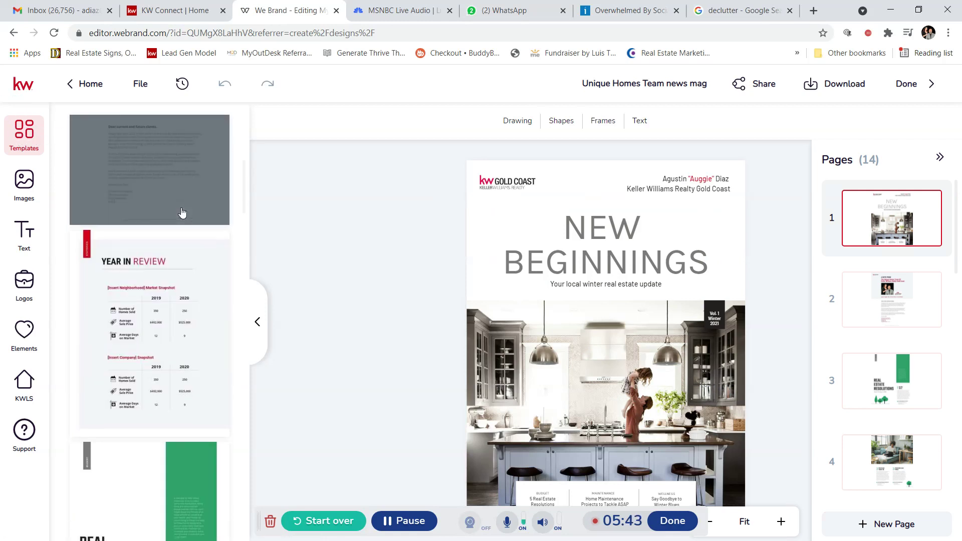
pyautogui.scroll(-4, 183, 214)
pyautogui.moveTo(183, 214)
pyautogui.mouseDown()
pyautogui.moveTo(925, 198)
pyautogui.moveTo(880, 265)
pyautogui.mouseUp()
pyautogui.scroll(-15, 883, 268)
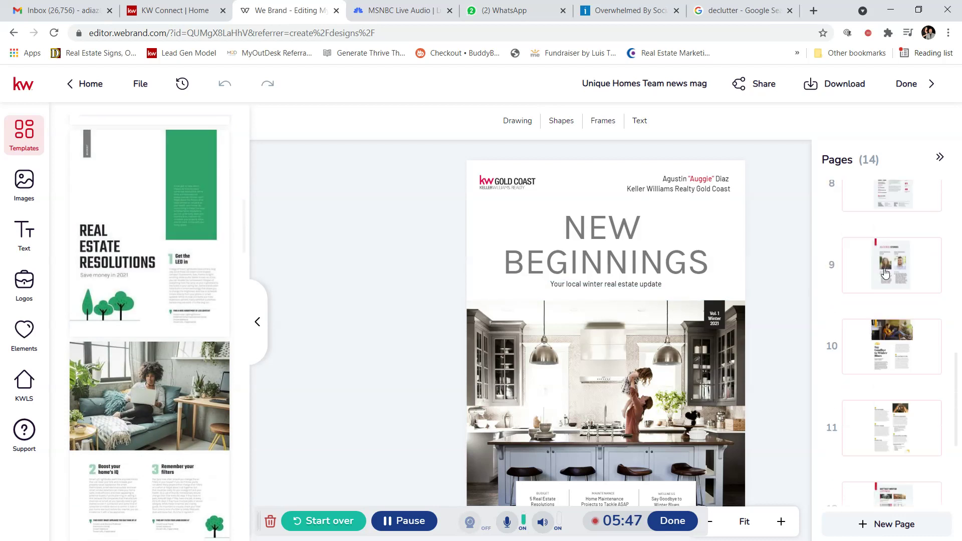
pyautogui.scroll(3, 849, 308)
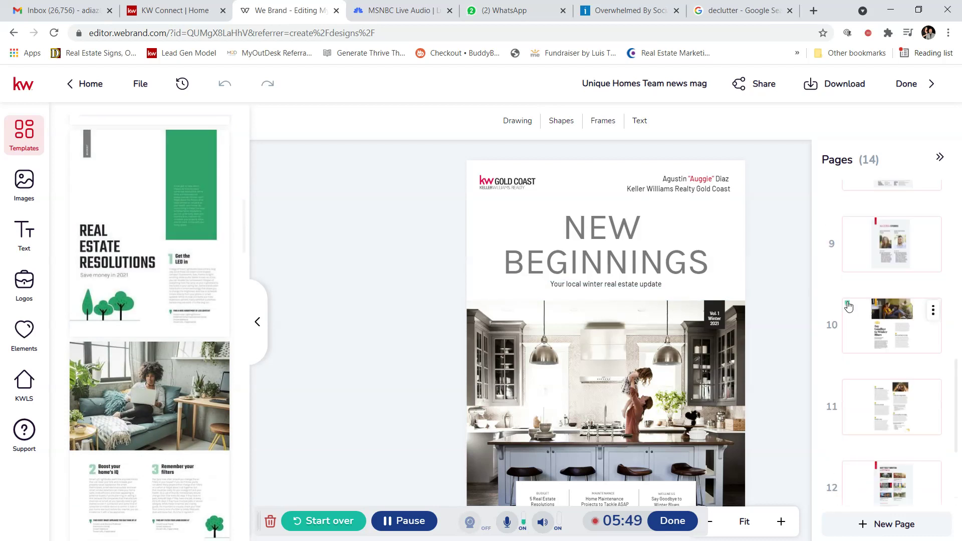
pyautogui.scroll(4, 131, 231)
# Step: Scroll the templates further and open page 2, the 'A Note From' team letter
pyautogui.scroll(-5, 154, 422)
pyautogui.scroll(-9, 153, 423)
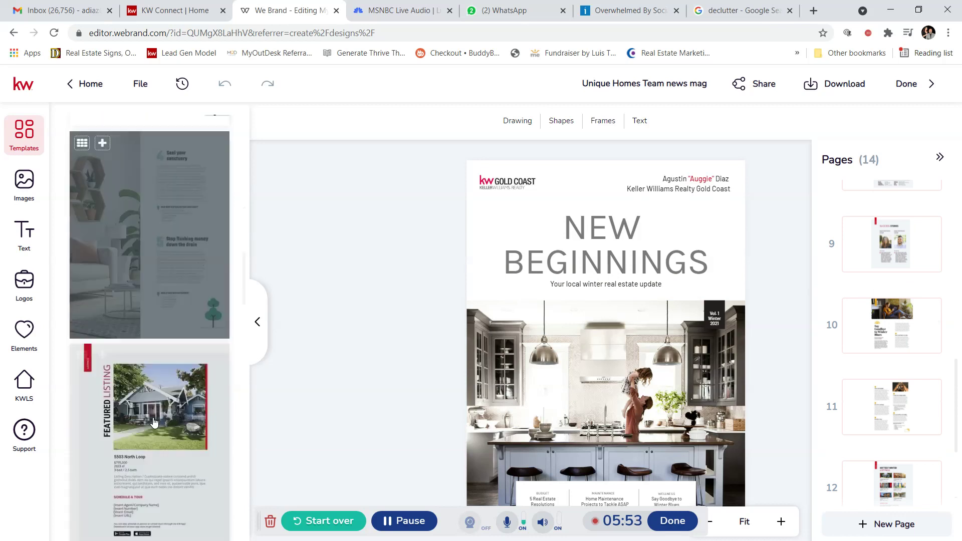
pyautogui.scroll(-5, 151, 394)
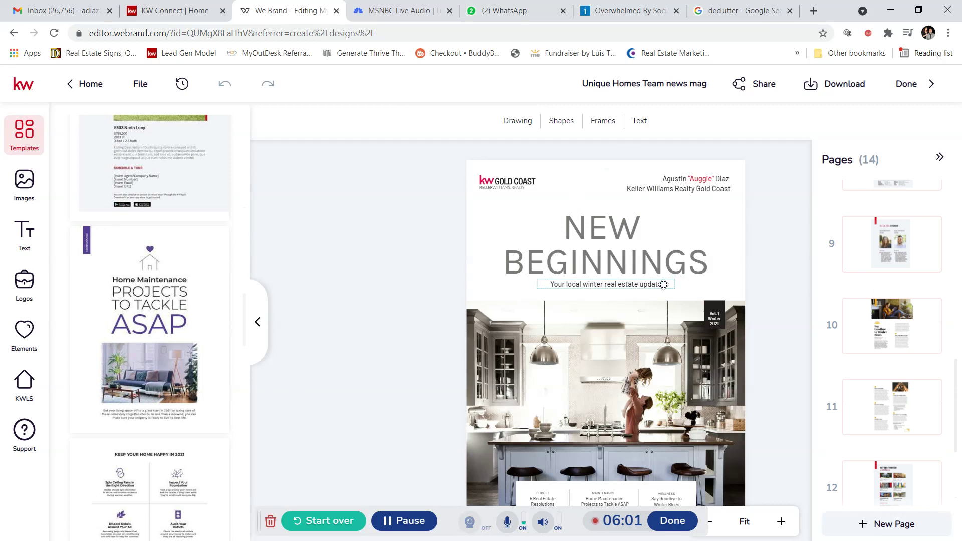
pyautogui.scroll(3, 872, 364)
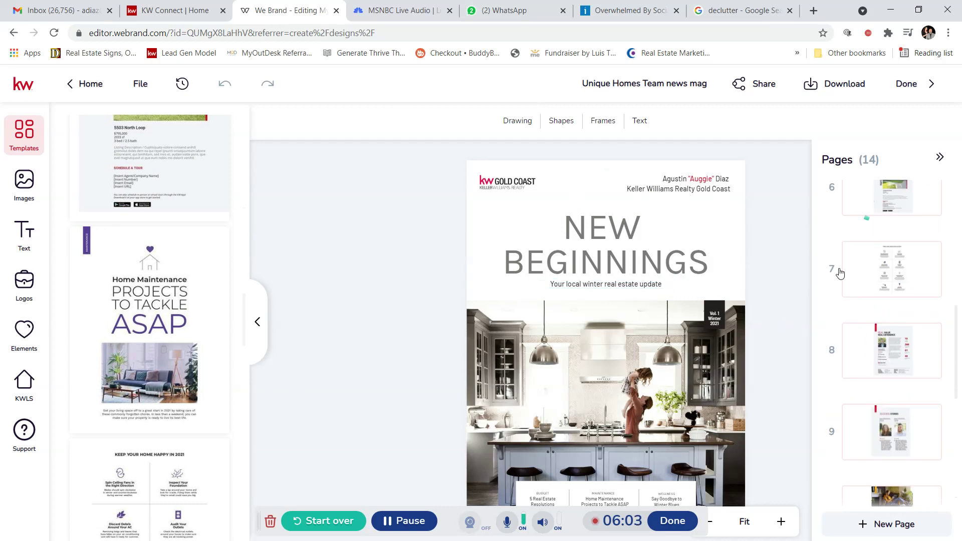
pyautogui.scroll(5, 828, 359)
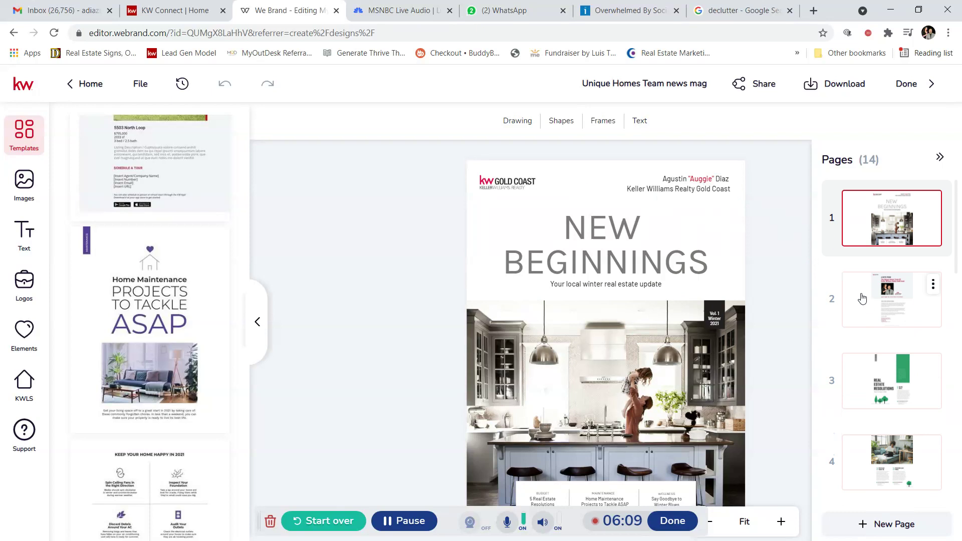
pyautogui.click(908, 312)
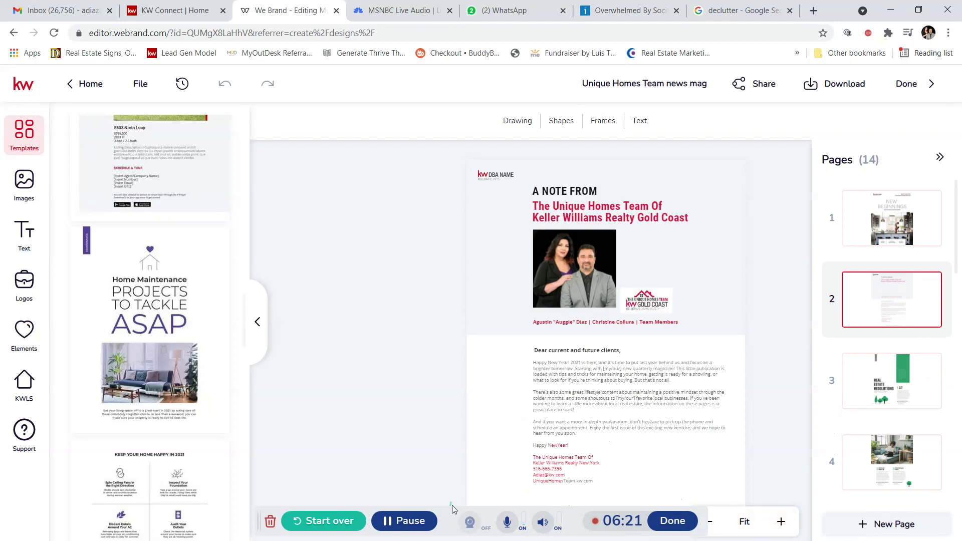
pyautogui.moveTo(445, 518); pyautogui.dragTo(232, 7)
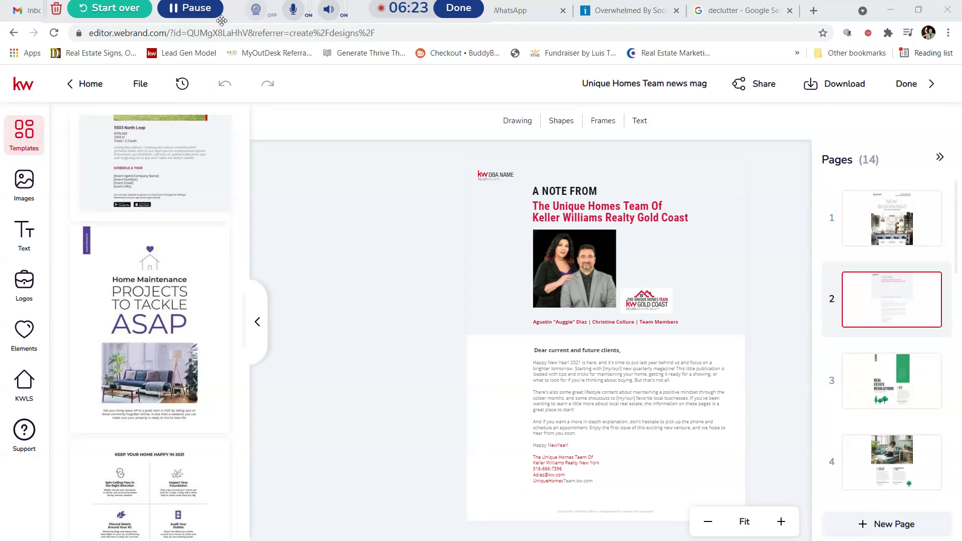
# Step: Zoom in and read through the team letter, then return to My Designs
pyautogui.click(789, 524)
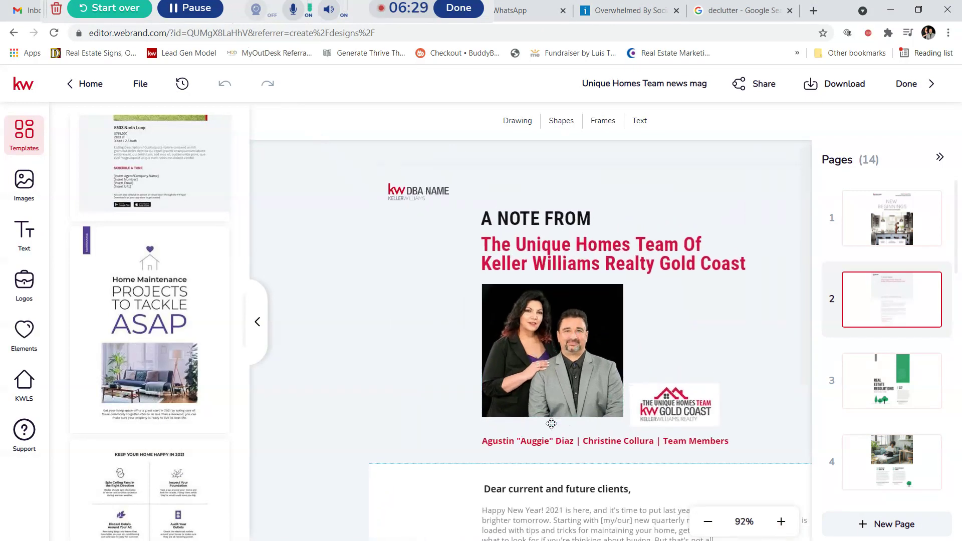
pyautogui.scroll(-2, 585, 444)
pyautogui.scroll(-3, 585, 445)
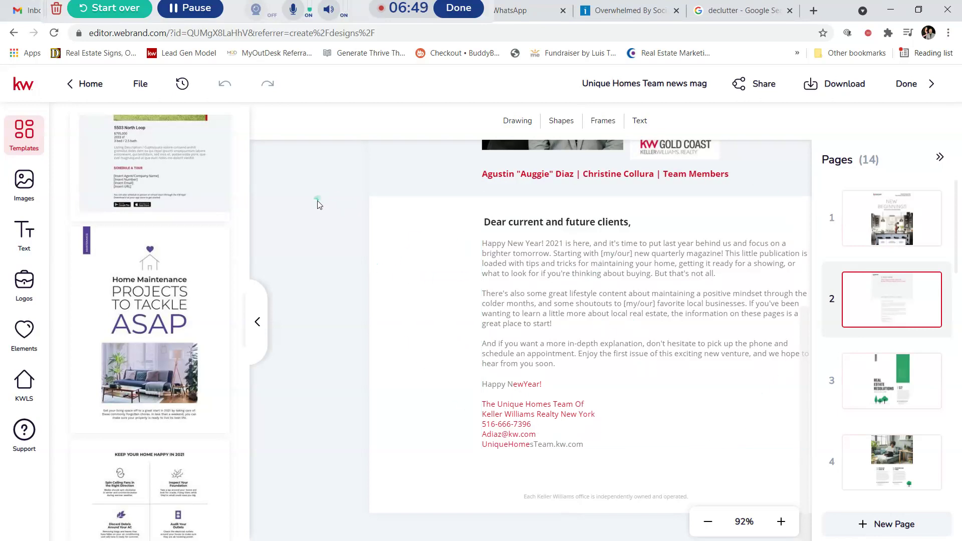
pyautogui.click(88, 81)
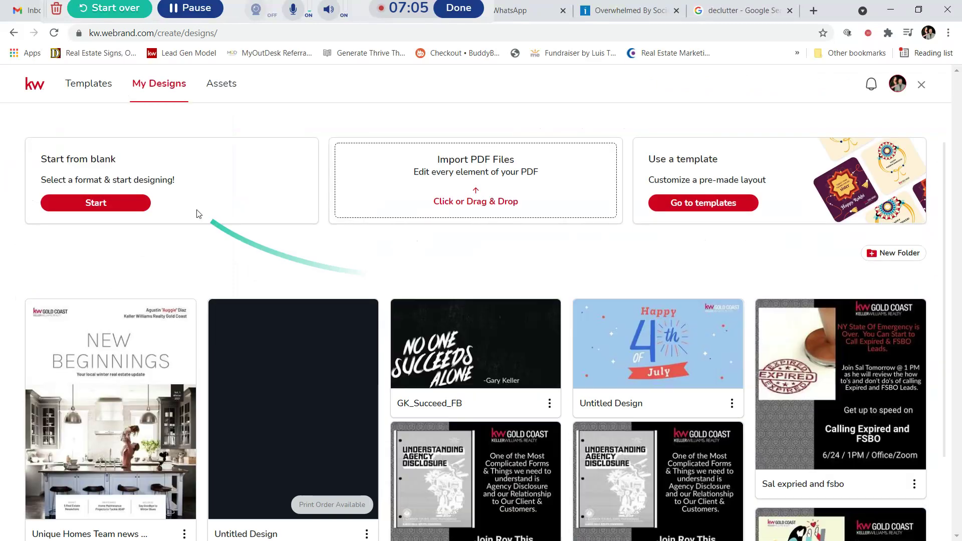
# Step: Filter templates to Booklets - Letter and start a new design from Making Memories
pyautogui.click(80, 93)
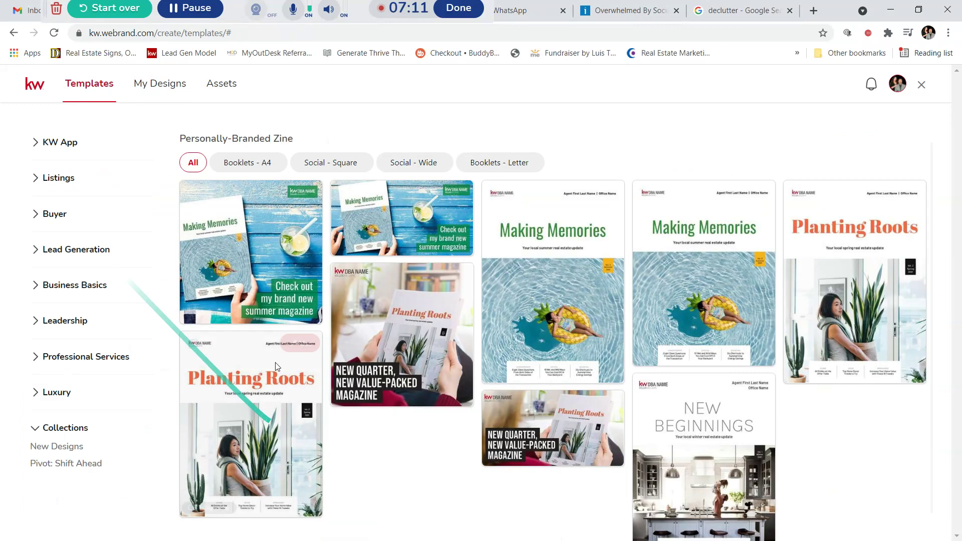
pyautogui.click(502, 164)
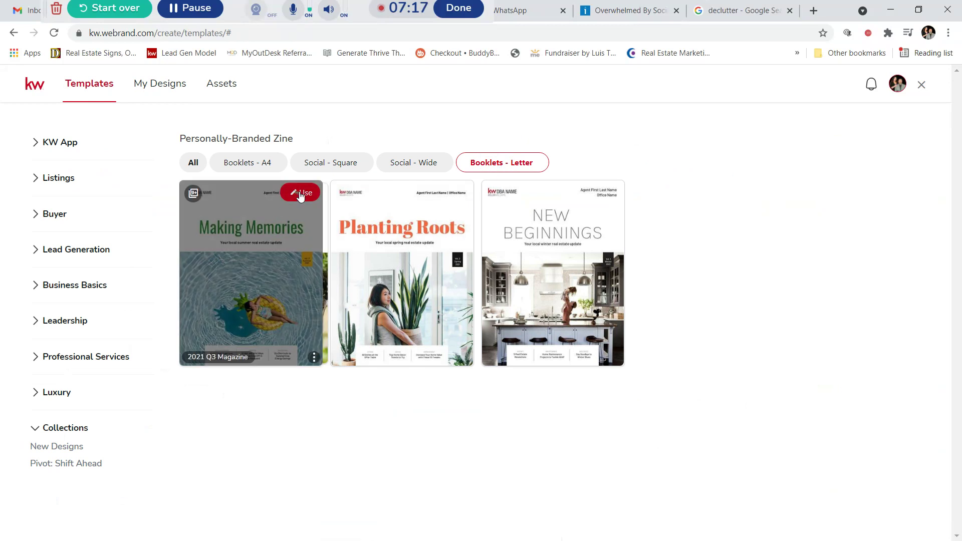
pyautogui.click(300, 195)
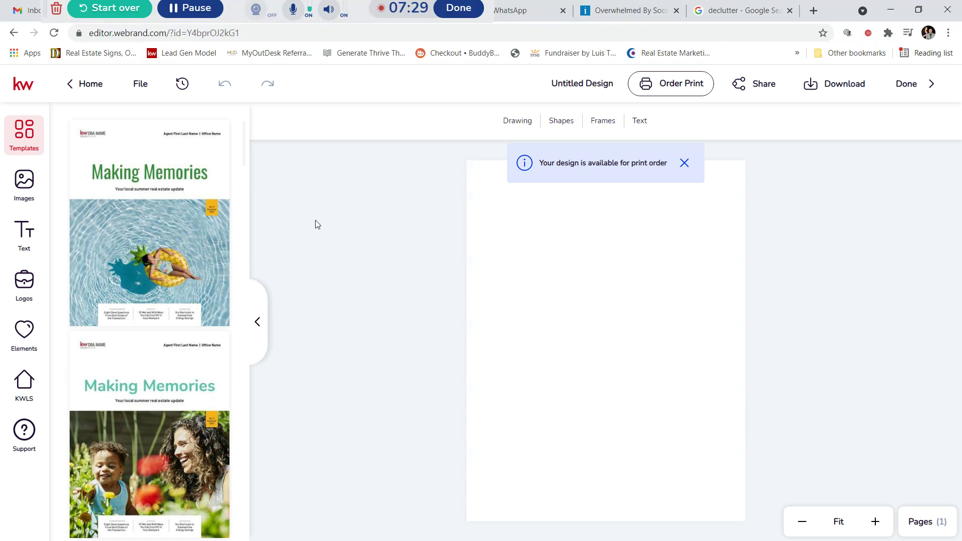
# Step: Add the first Making Memories template, the pool cover, as a new page 2
pyautogui.moveTo(208, 199)
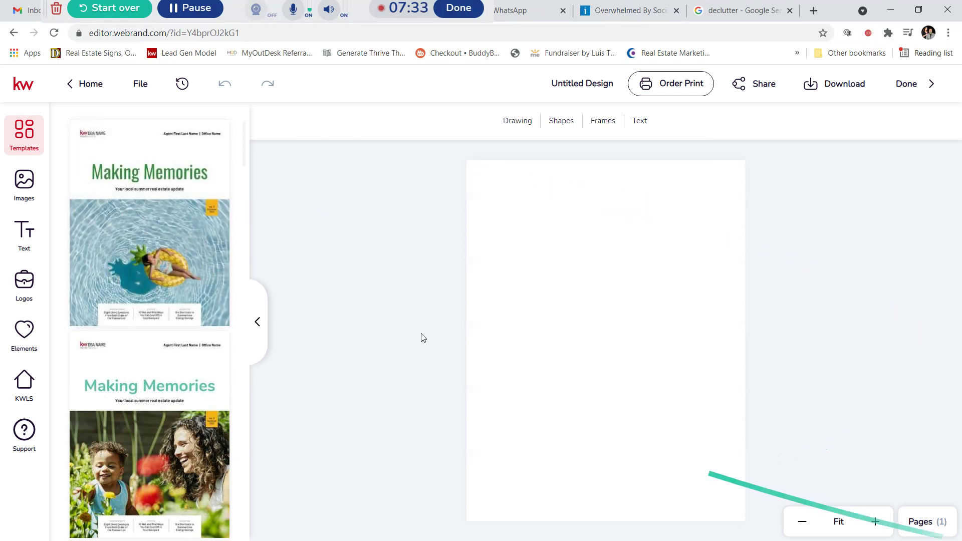
pyautogui.scroll(-5, 160, 226)
pyautogui.scroll(-10, 161, 229)
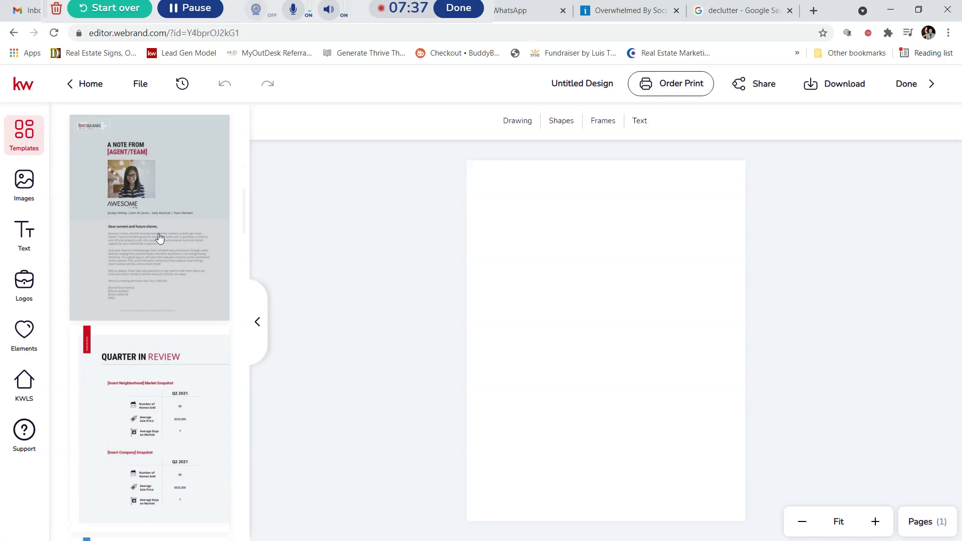
pyautogui.scroll(-4, 161, 237)
pyautogui.scroll(-4, 172, 248)
pyautogui.scroll(-9, 173, 247)
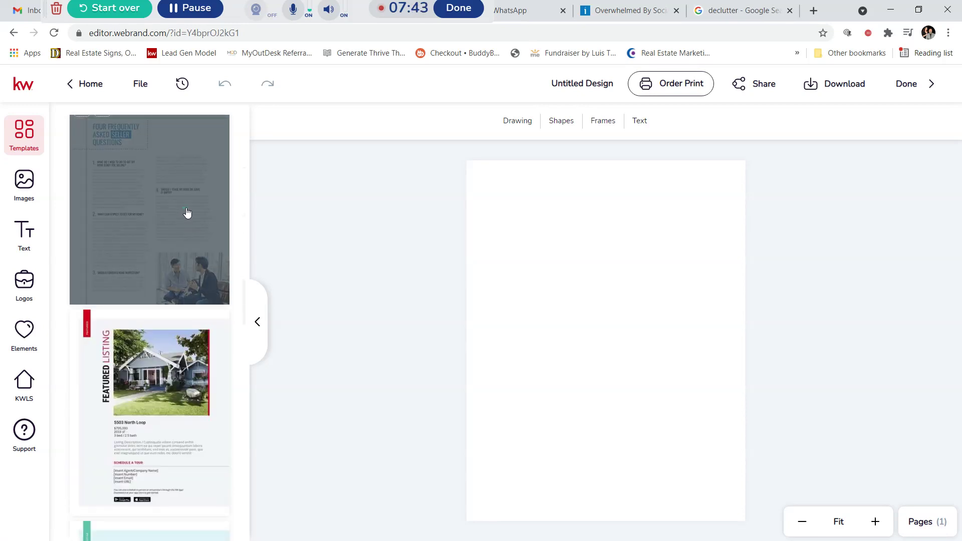
pyautogui.scroll(-3, 184, 212)
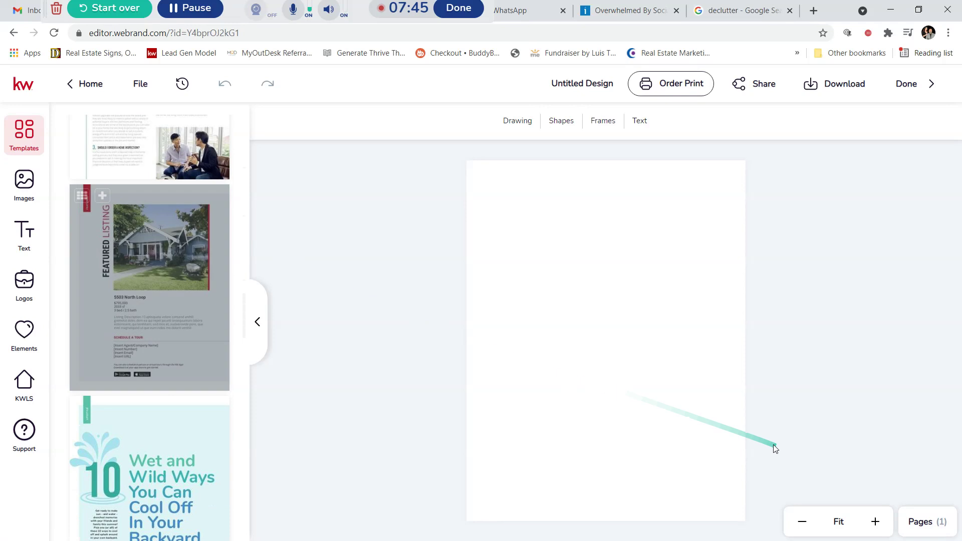
pyautogui.click(924, 527)
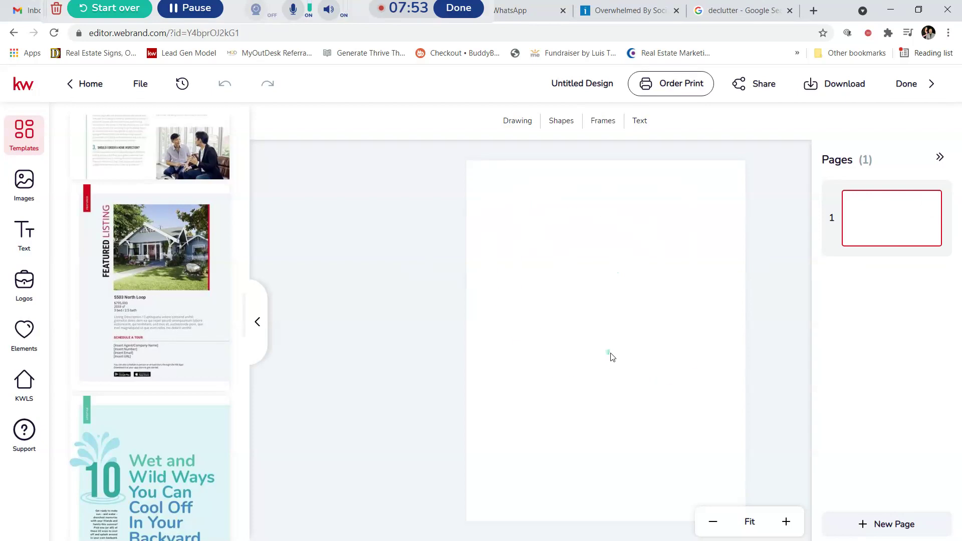
pyautogui.scroll(-5, 137, 311)
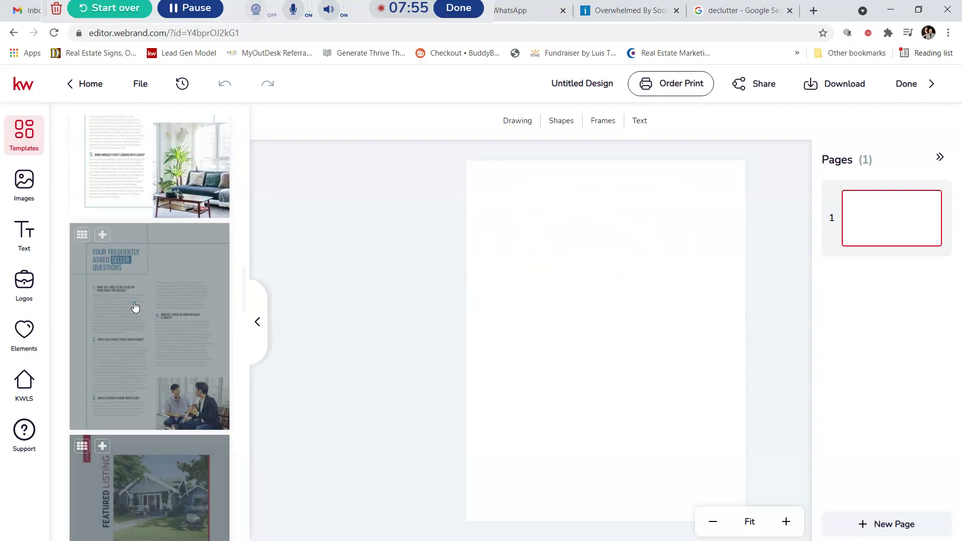
pyautogui.scroll(6, 136, 301)
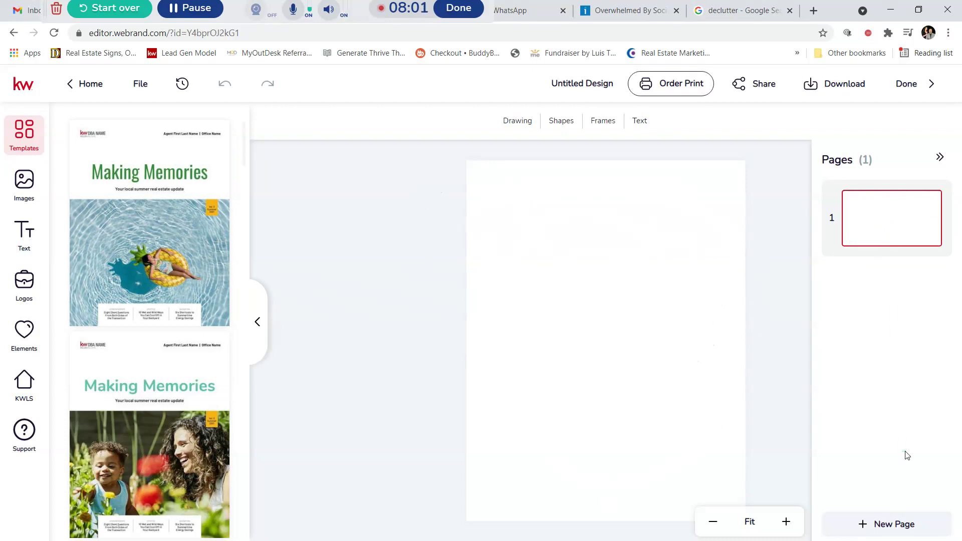
pyautogui.moveTo(160, 165)
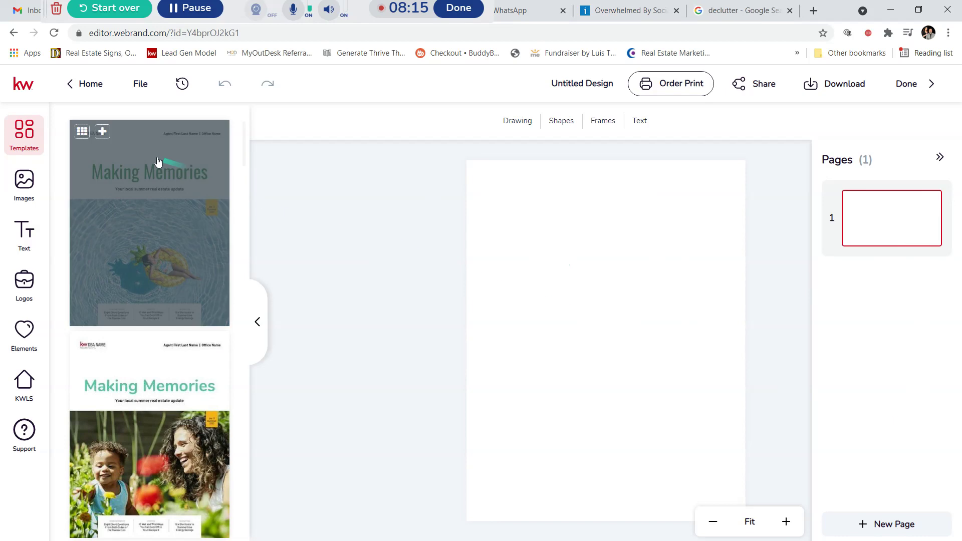
pyautogui.click(103, 132)
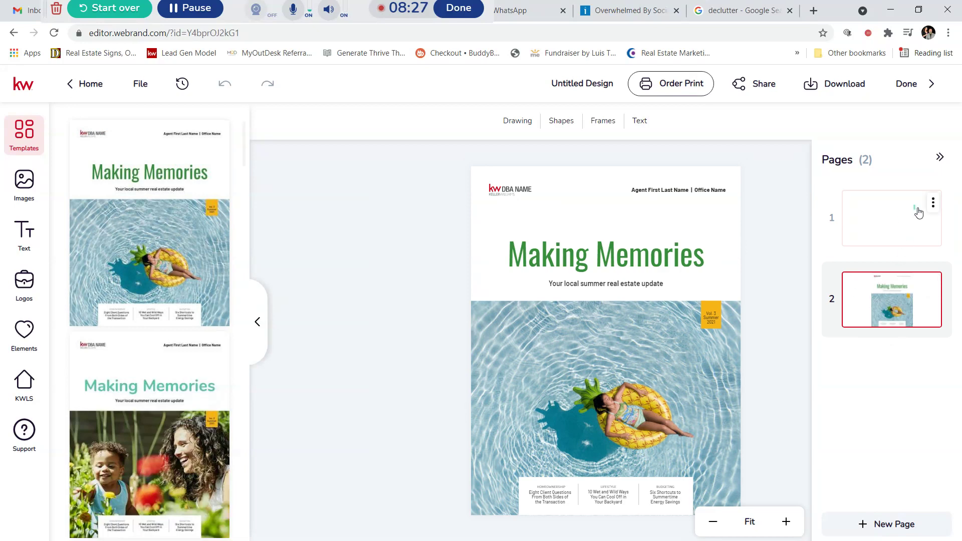
pyautogui.click(934, 203)
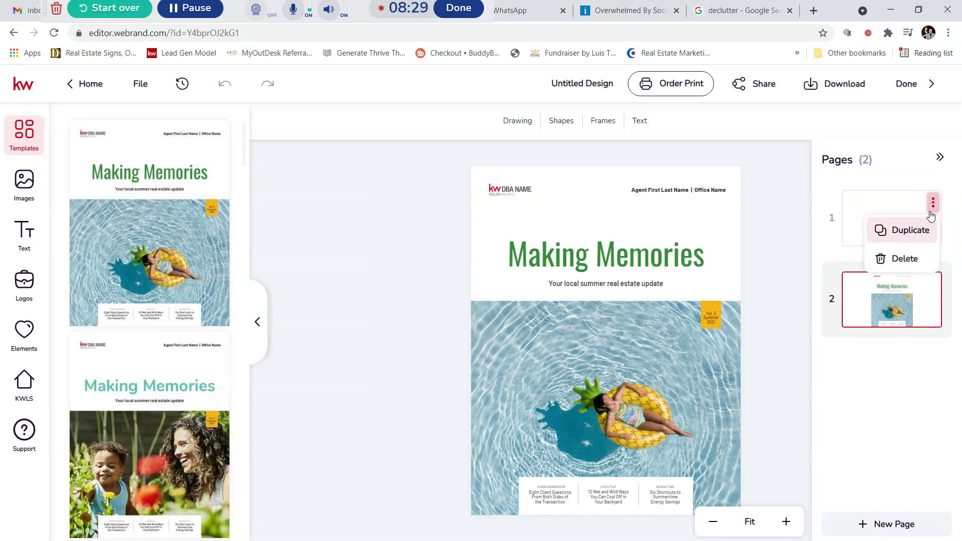
pyautogui.click(901, 256)
pyautogui.click(423, 348)
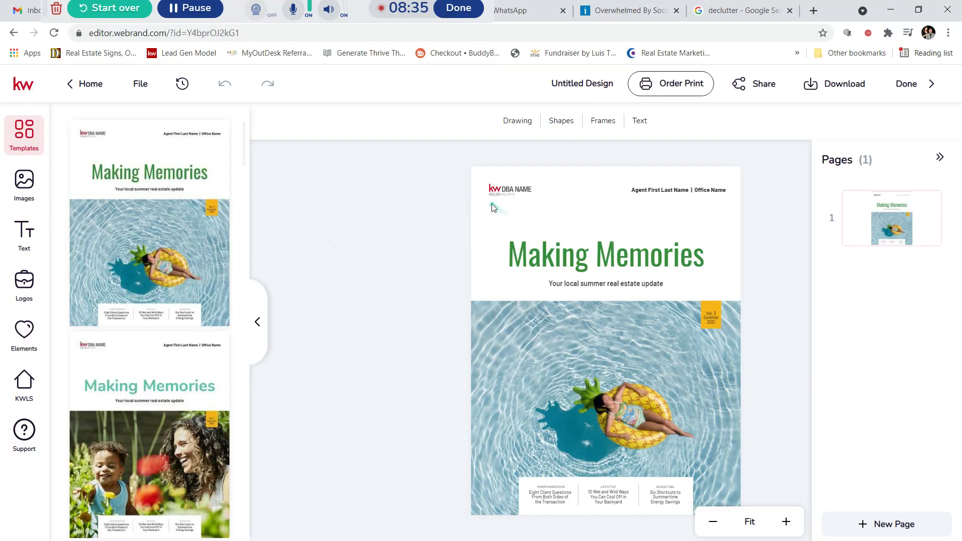
pyautogui.click(785, 523)
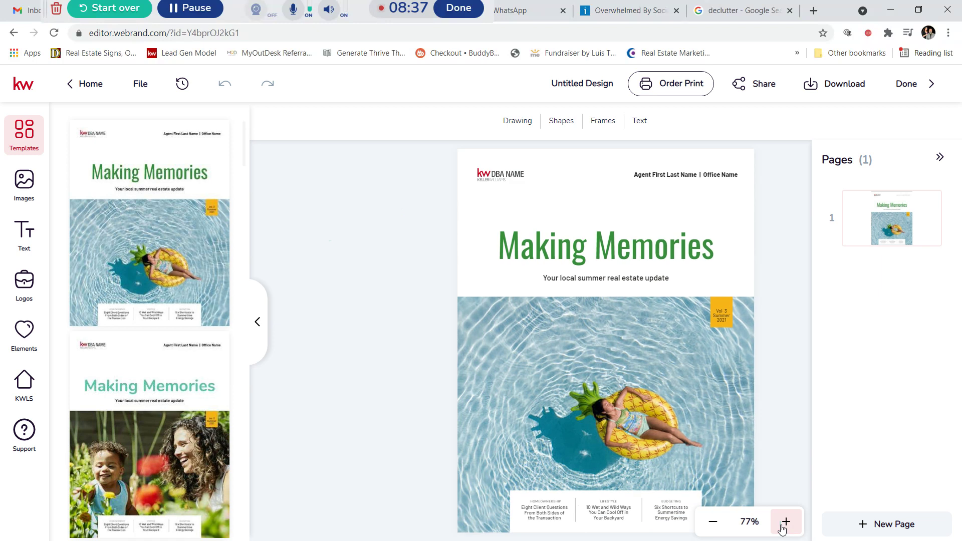
pyautogui.click(786, 523)
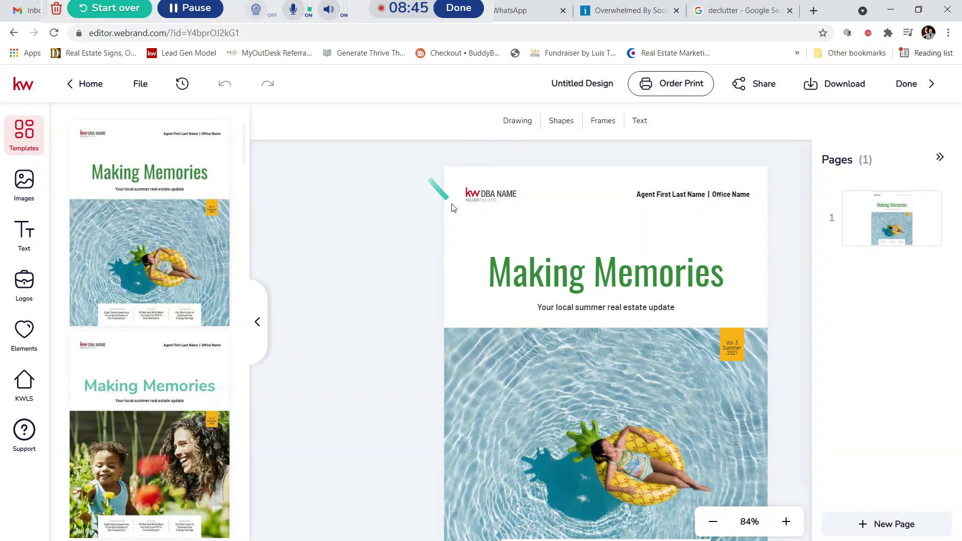
# Step: Rename the Untitled Design to 'Unique Homes Team Summer Mag' and save it
pyautogui.click(552, 86)
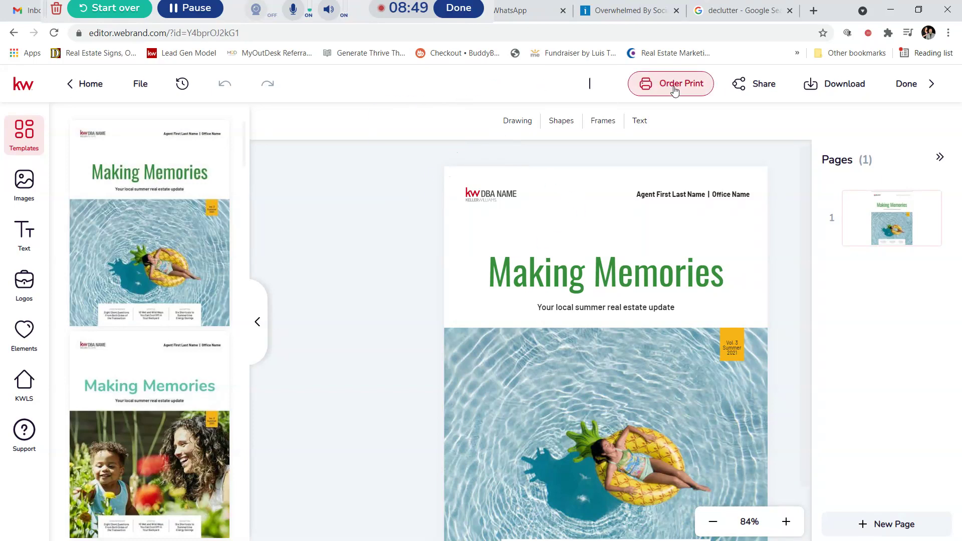
pyautogui.write('UNique')
pyautogui.press('BackSpace')
pyautogui.write('que Homes Team Summber')
pyautogui.press('BackSpace')
pyautogui.press('BackSpace')
pyautogui.press('BackSpace')
pyautogui.write('er Mag')
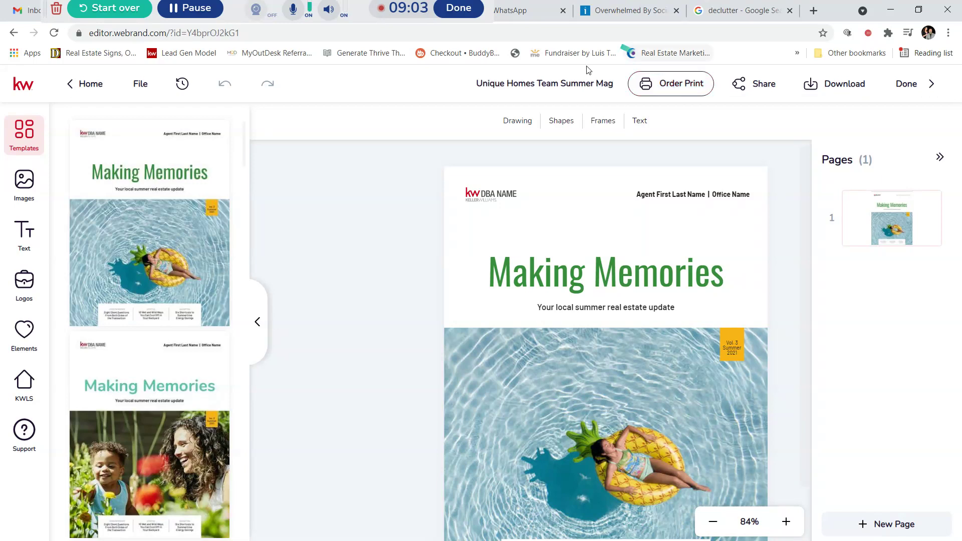
pyautogui.click(354, 156)
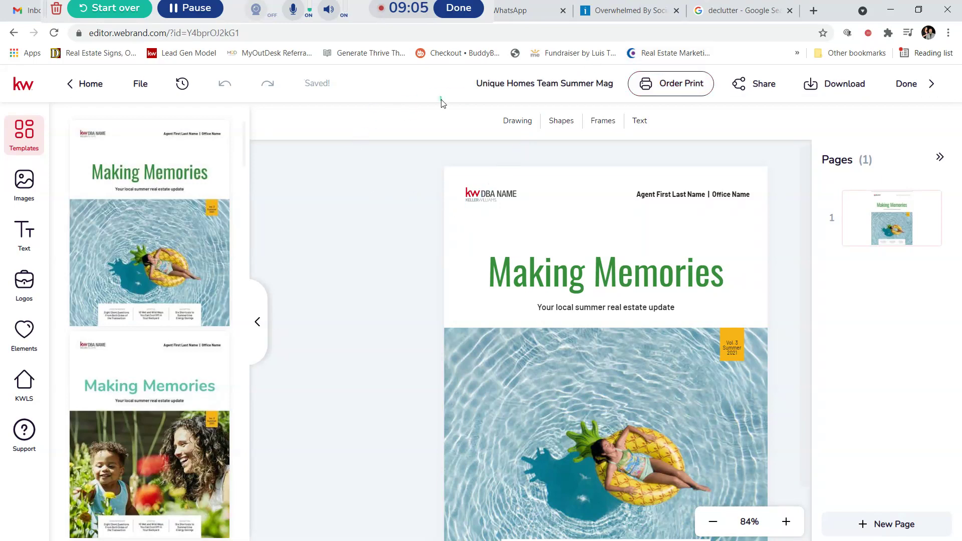
# Step: Replace the cover's DBA NAME placeholder logo with the KW Gold Coast logo from My Assets
pyautogui.click(487, 199)
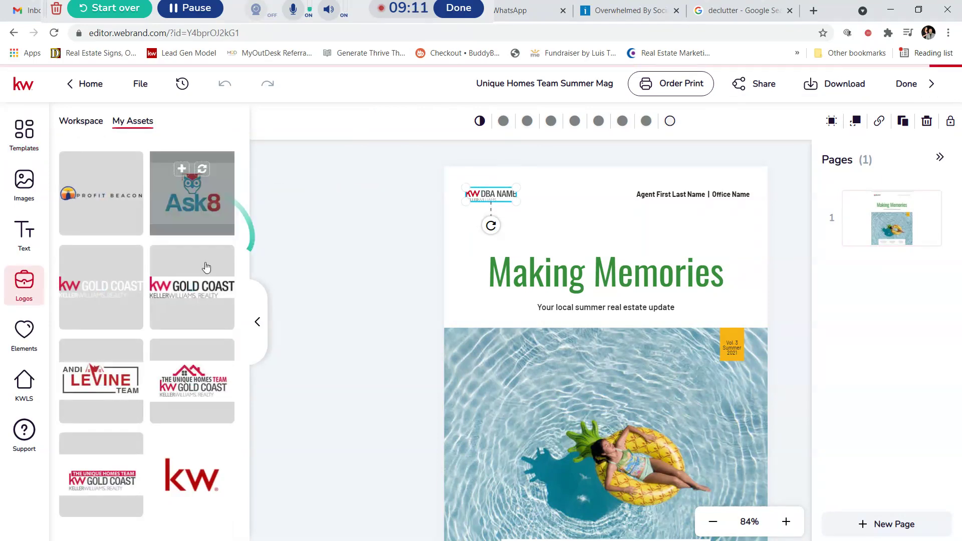
pyautogui.moveTo(162, 297)
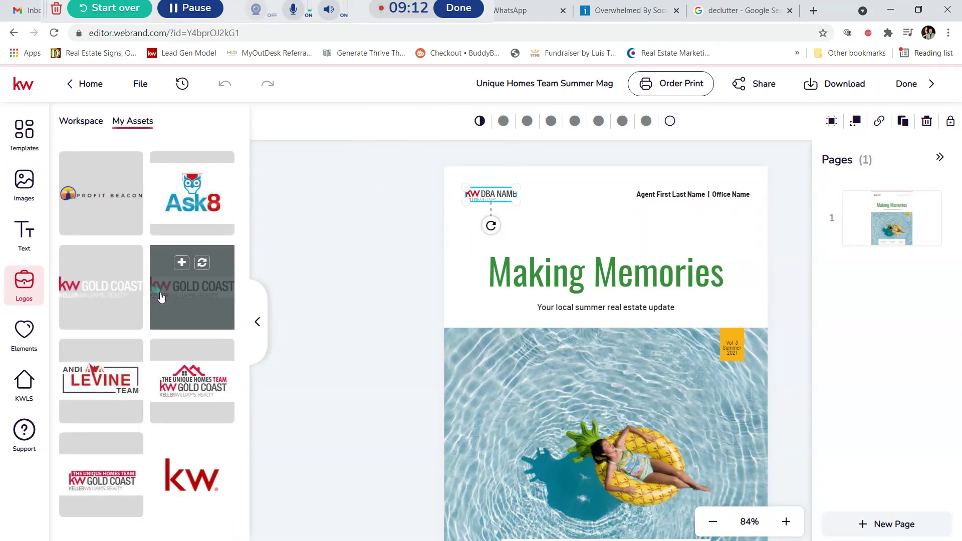
pyautogui.click(203, 265)
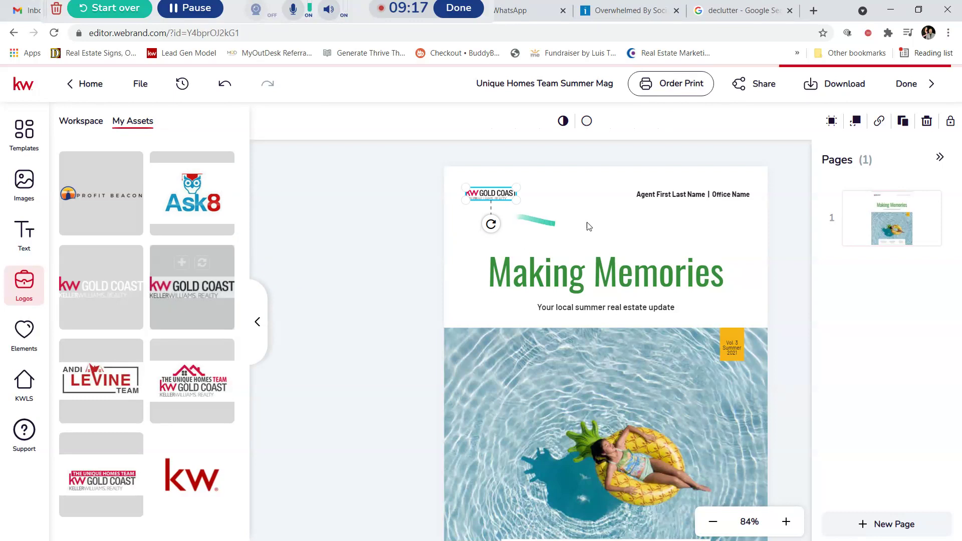
pyautogui.click(663, 195)
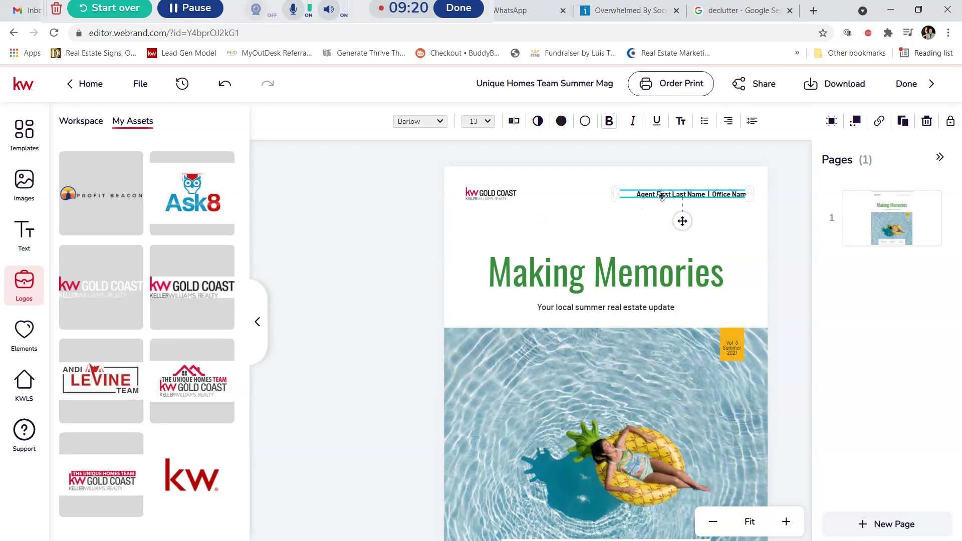
# Step: Rewrite the cover's agent line as 'Unique Homes Team Of Keller Williams Realty Gold Coast' and save it
pyautogui.click(514, 121)
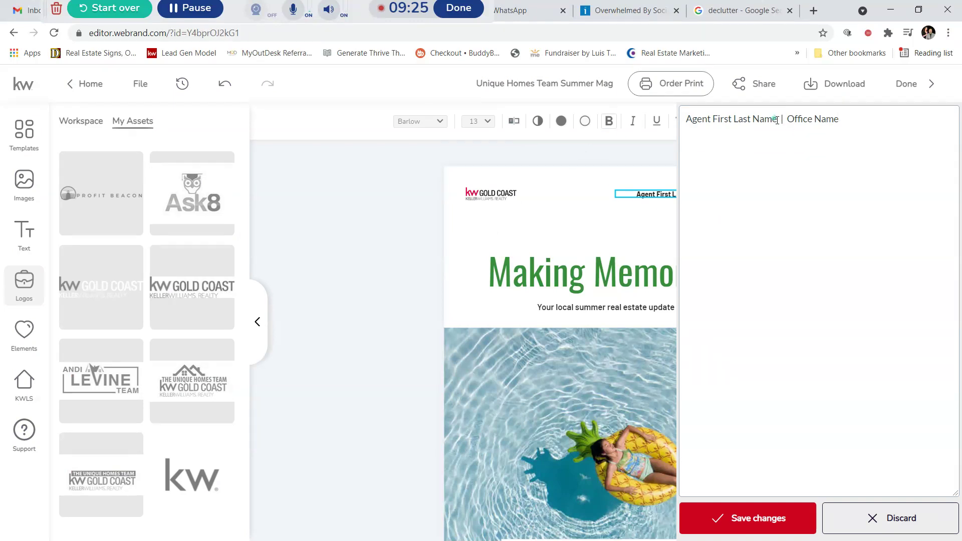
pyautogui.moveTo(778, 119); pyautogui.dragTo(675, 122)
pyautogui.write('Uniwu')
pyautogui.press('BackSpace')
pyautogui.press('BackSpace')
pyautogui.write('que')
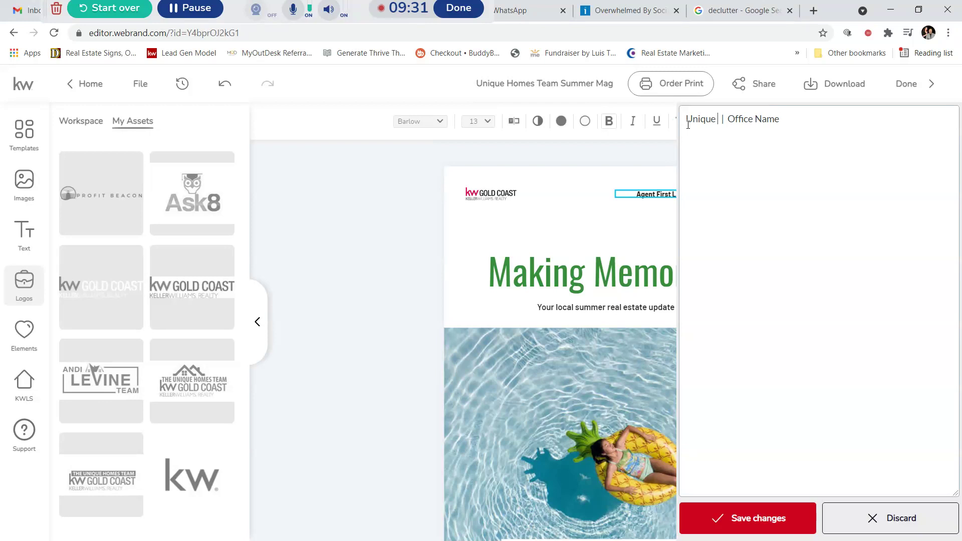
pyautogui.write(' Homes Team')
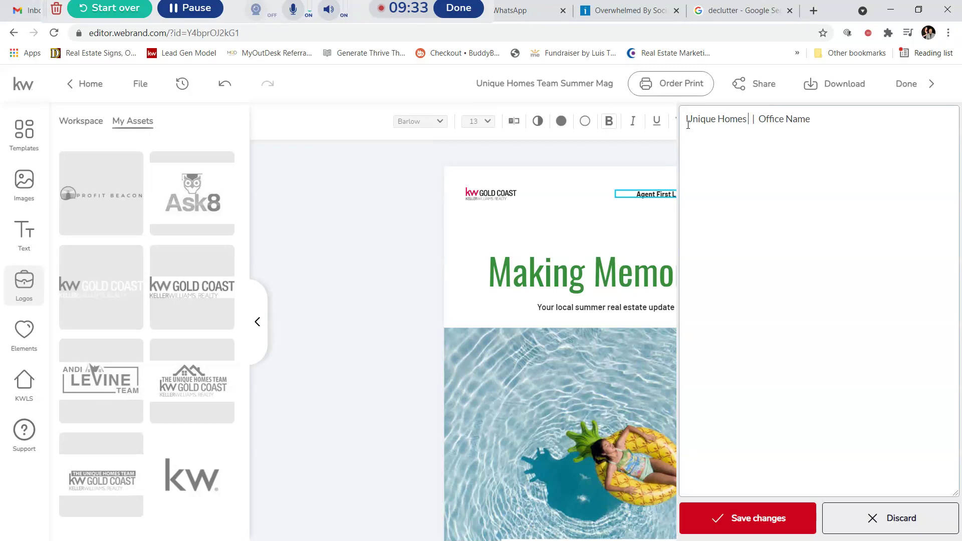
pyautogui.write(' Of')
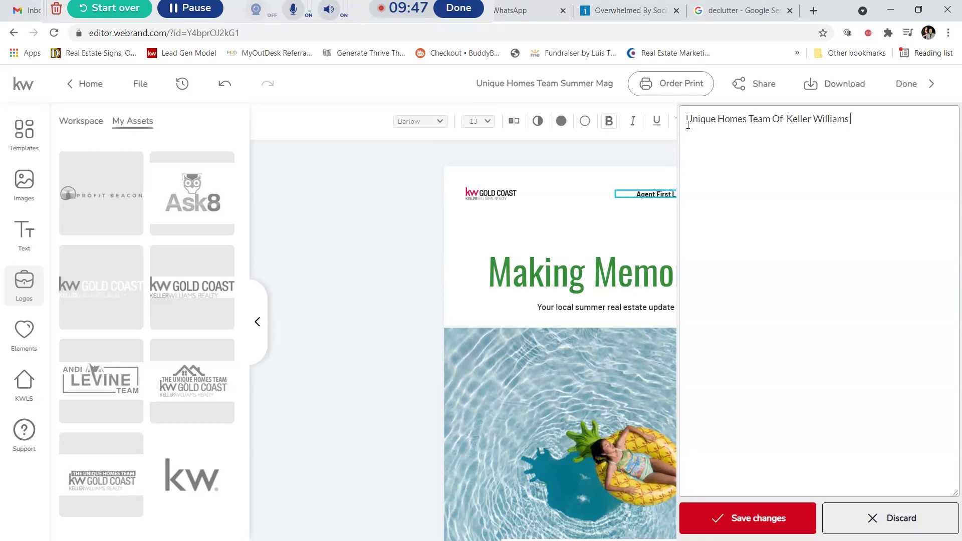
pyautogui.write('d CZoast')
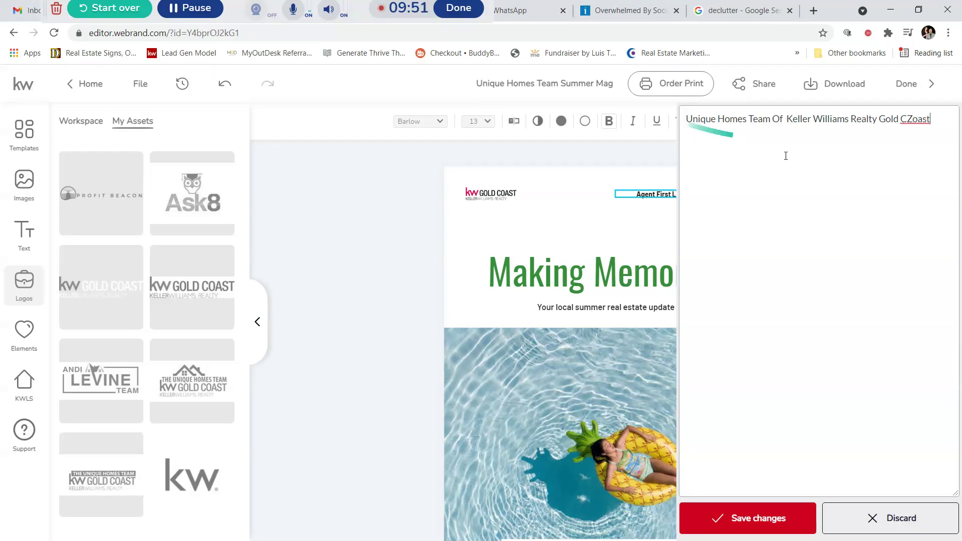
pyautogui.click(917, 119)
pyautogui.press('BackSpace')
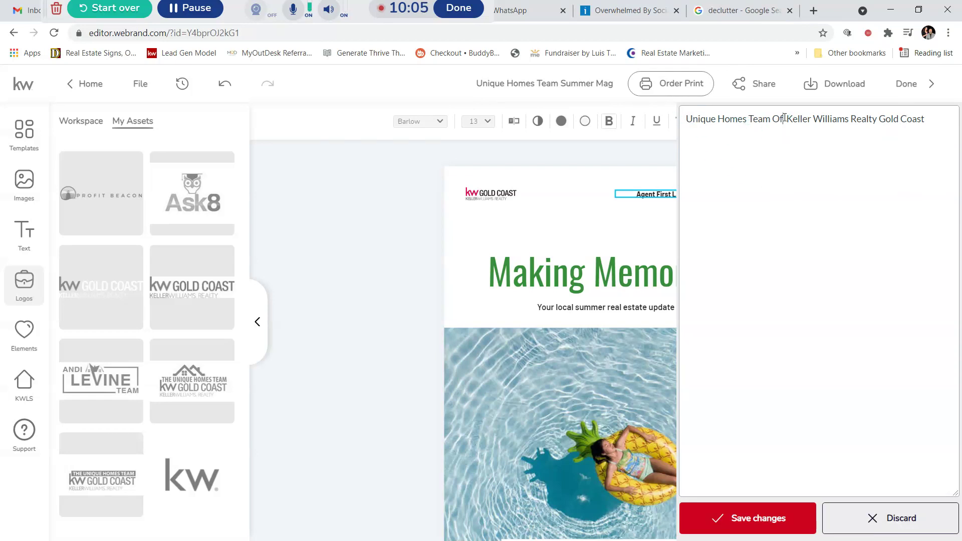
pyautogui.press('BackSpace')
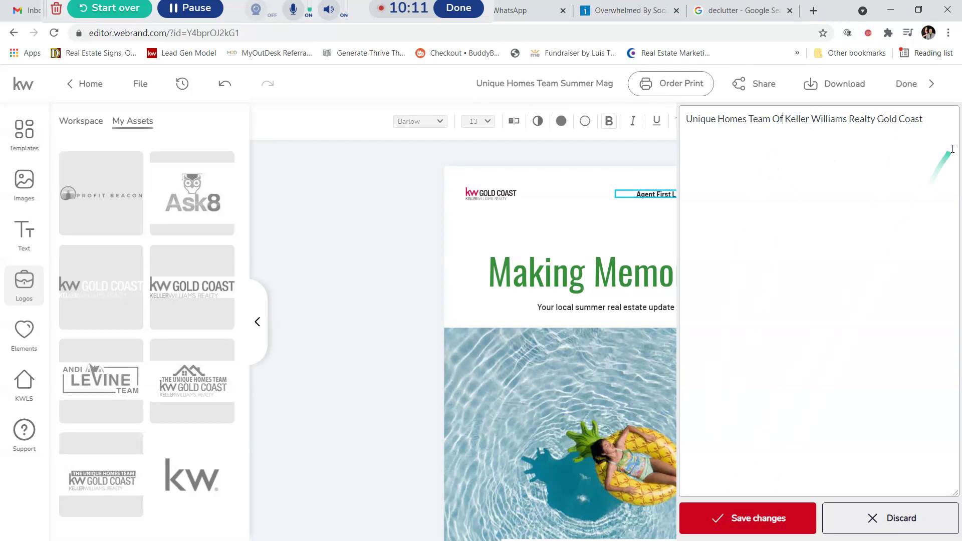
pyautogui.click(757, 530)
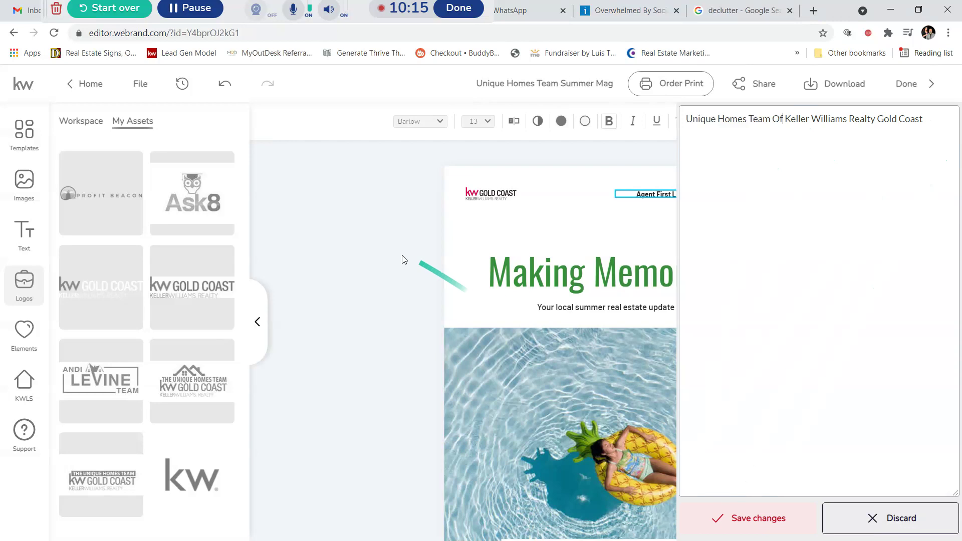
pyautogui.click(401, 251)
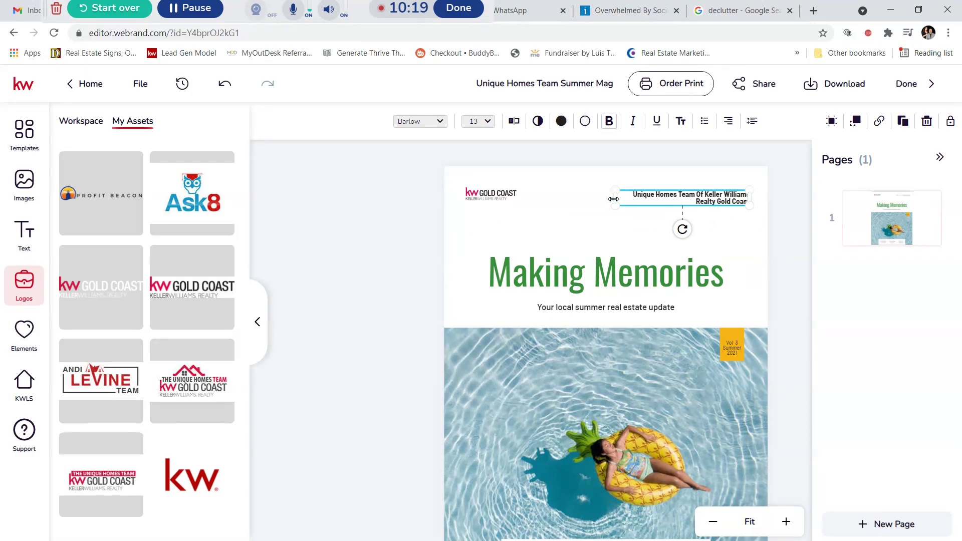
# Step: Widen the team-name header box so it fits on one line and make its text red
pyautogui.moveTo(614, 199); pyautogui.dragTo(573, 198)
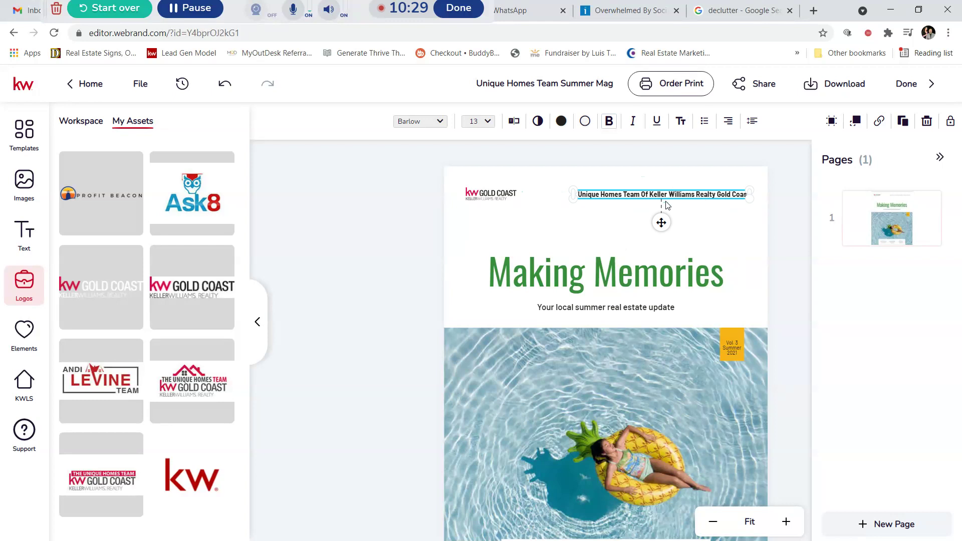
pyautogui.click(562, 122)
pyautogui.click(580, 234)
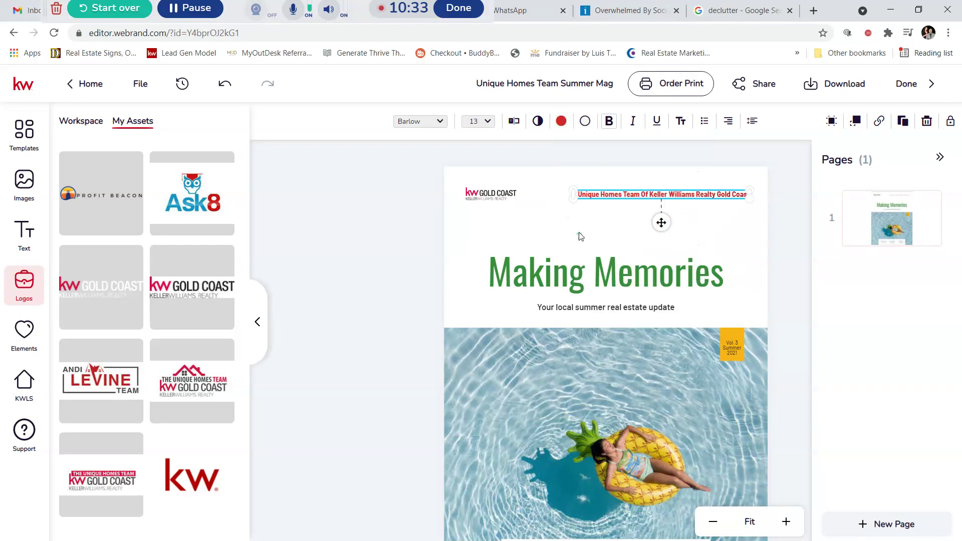
pyautogui.click(612, 209)
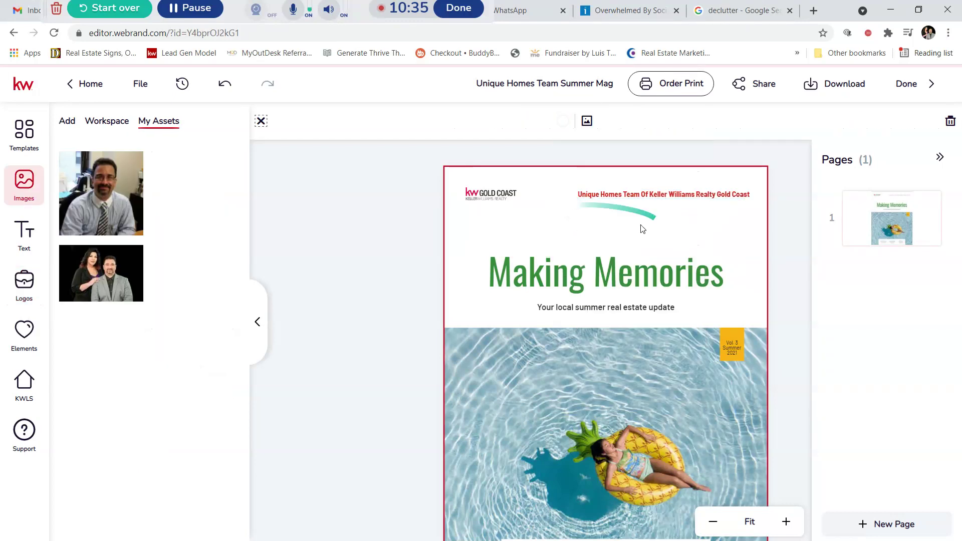
pyautogui.scroll(-1, 595, 243)
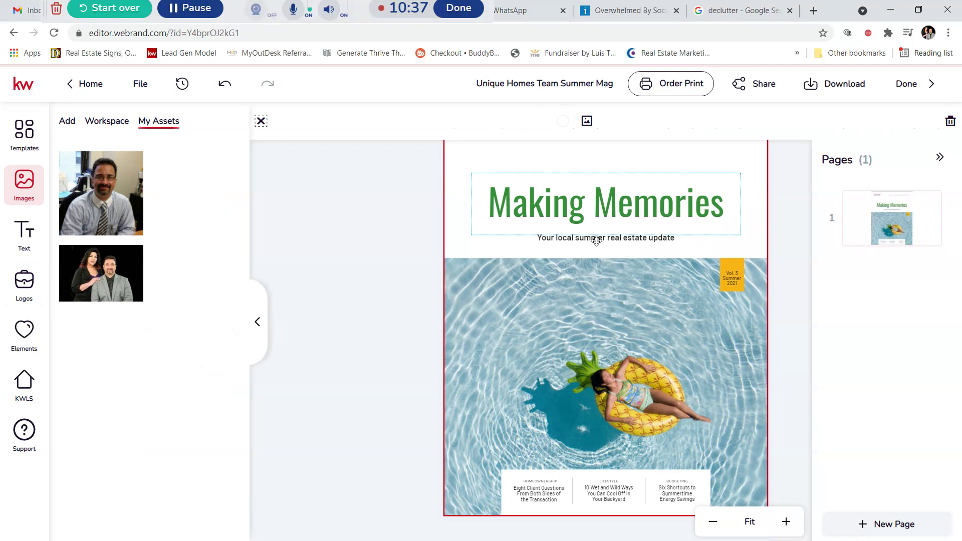
pyautogui.scroll(1, 556, 296)
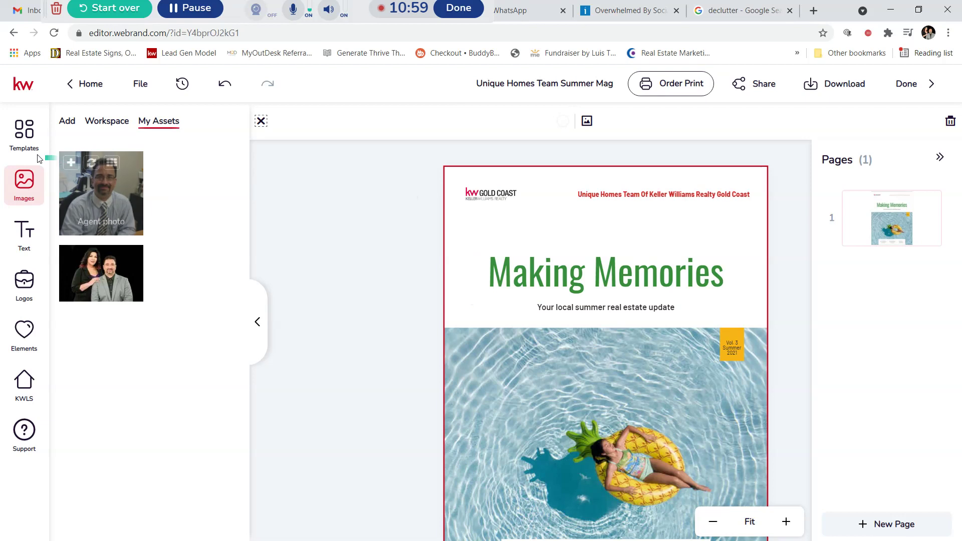
# Step: Add the family Making Memories template to the booklet as a new page
pyautogui.click(32, 136)
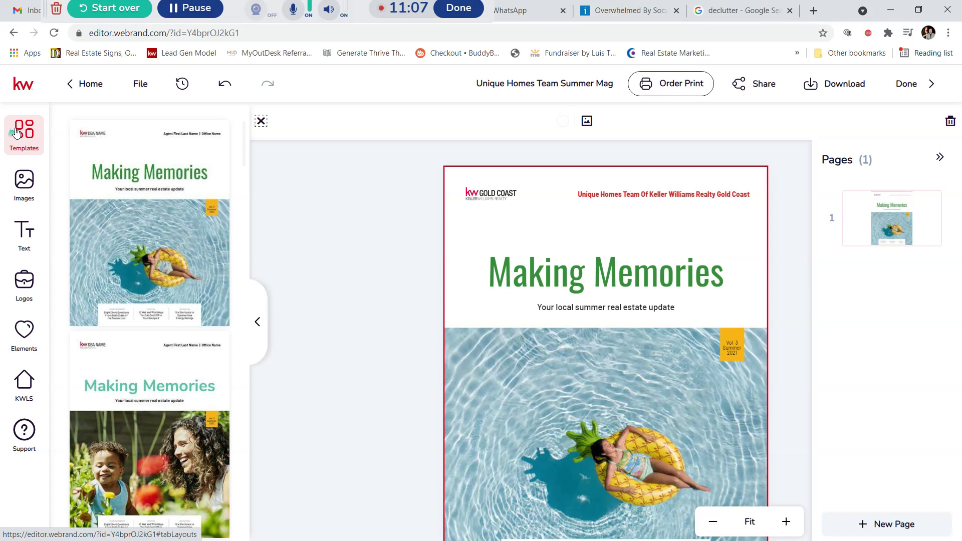
pyautogui.scroll(-4, 157, 206)
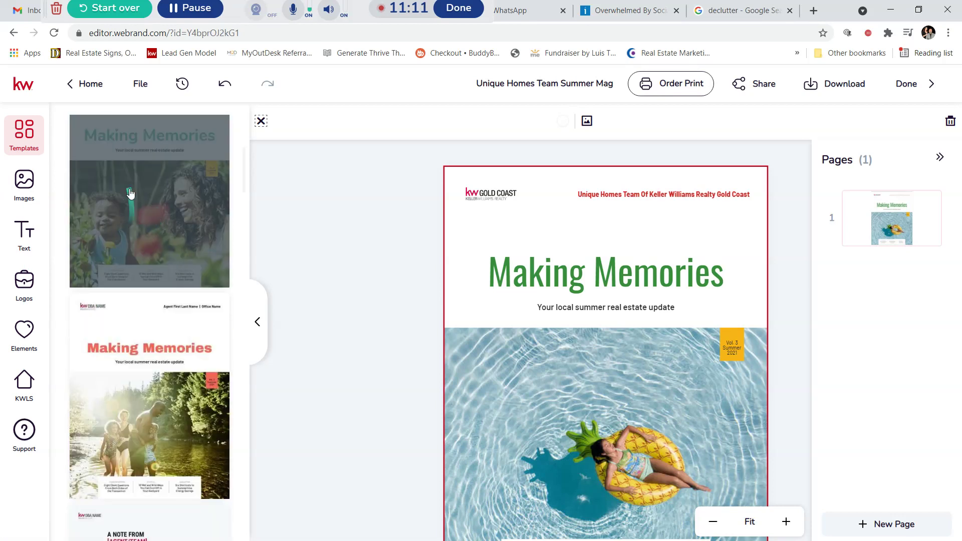
pyautogui.scroll(2, 142, 346)
pyautogui.click(102, 217)
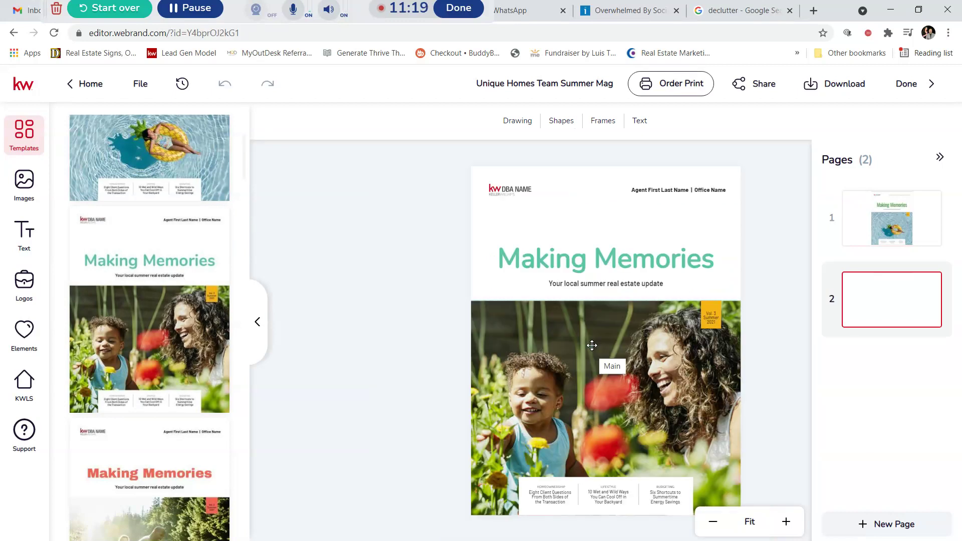
# Step: Delete page 2, leaving only the pineapple-pool Making Memories cover
pyautogui.scroll(2, 166, 251)
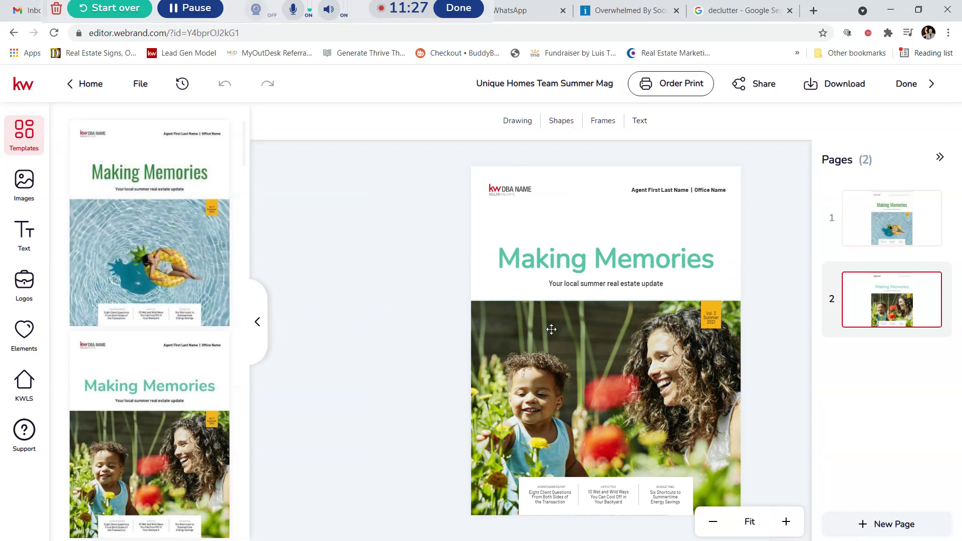
pyautogui.moveTo(157, 252)
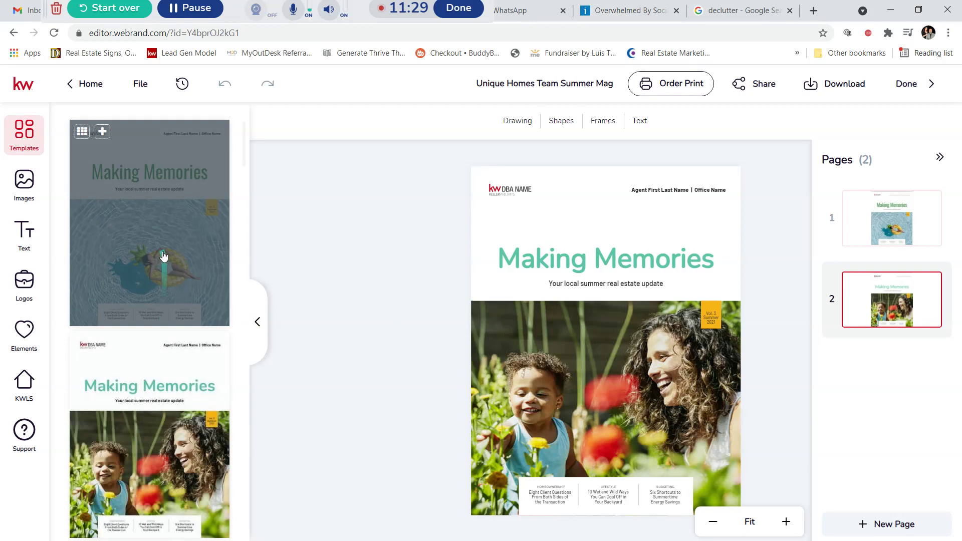
pyautogui.scroll(-5, 157, 252)
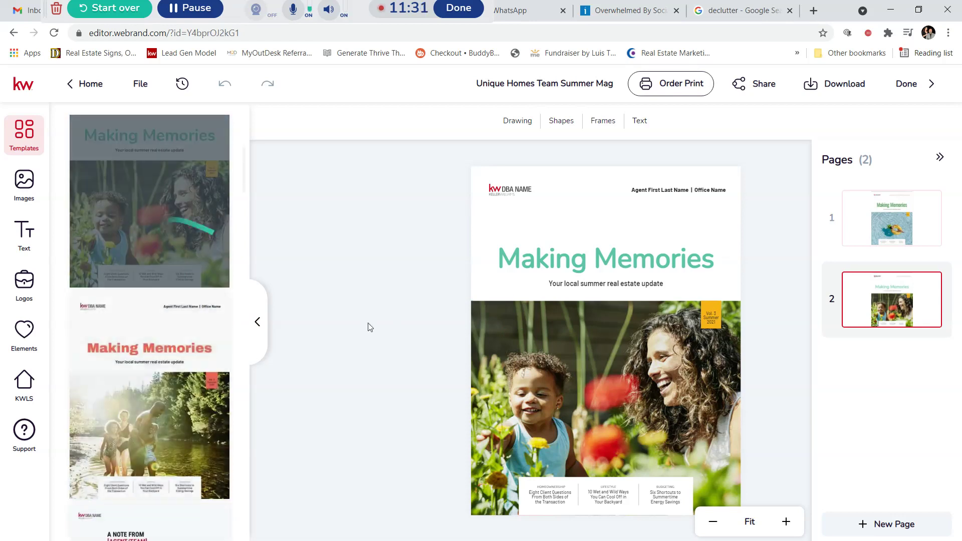
pyautogui.scroll(3, 196, 355)
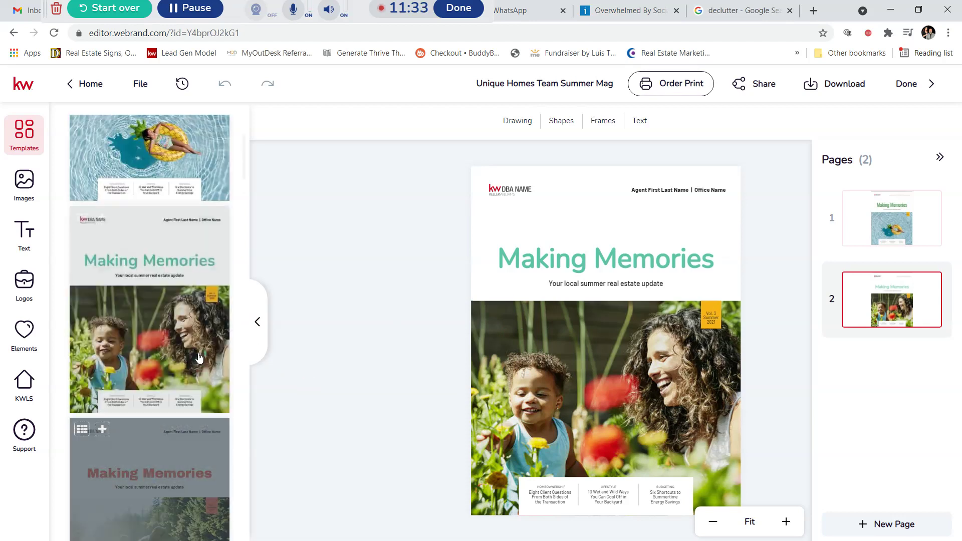
pyautogui.scroll(3, 181, 283)
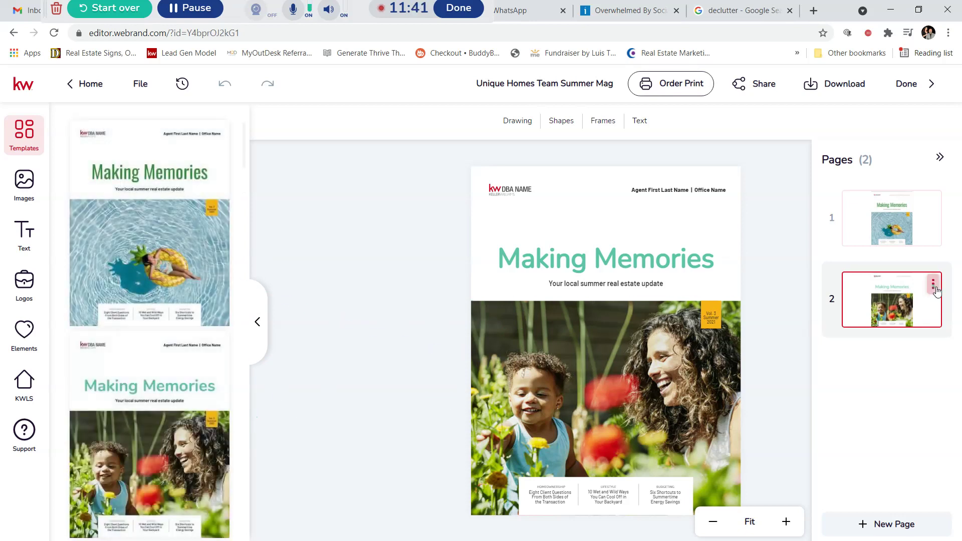
pyautogui.click(933, 289)
pyautogui.click(905, 340)
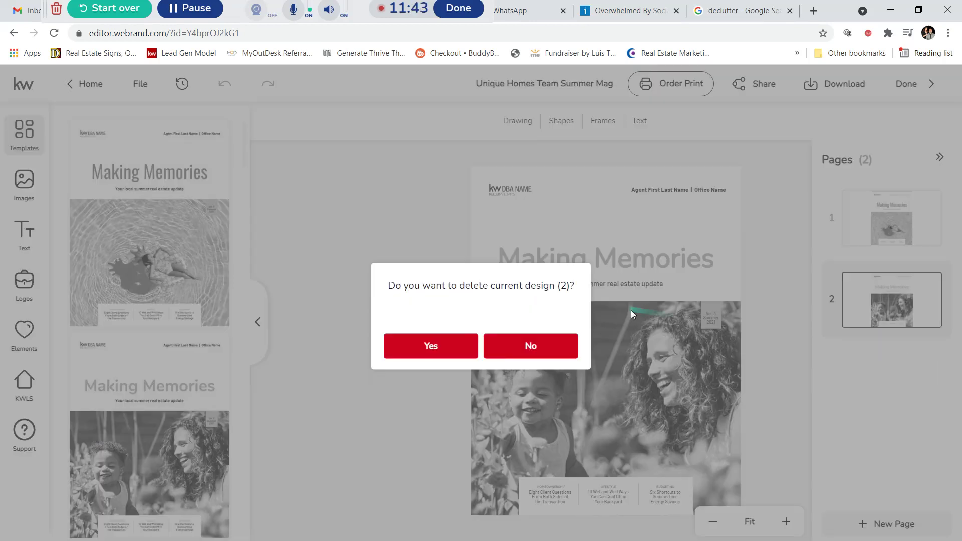
pyautogui.click(430, 349)
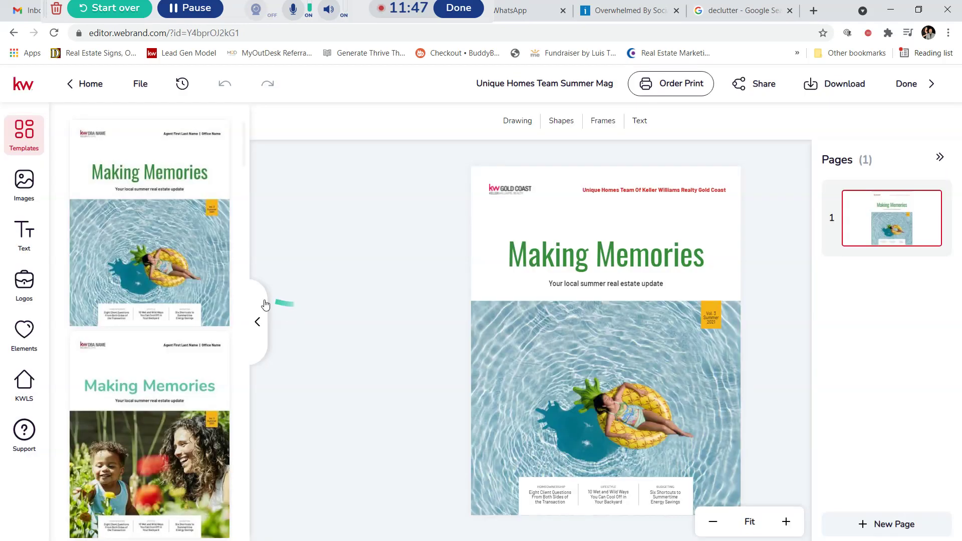
# Step: Add the 'A Note From [Agent/Team]' letter template as the booklet's second page
pyautogui.moveTo(139, 305)
pyautogui.scroll(-4, 140, 305)
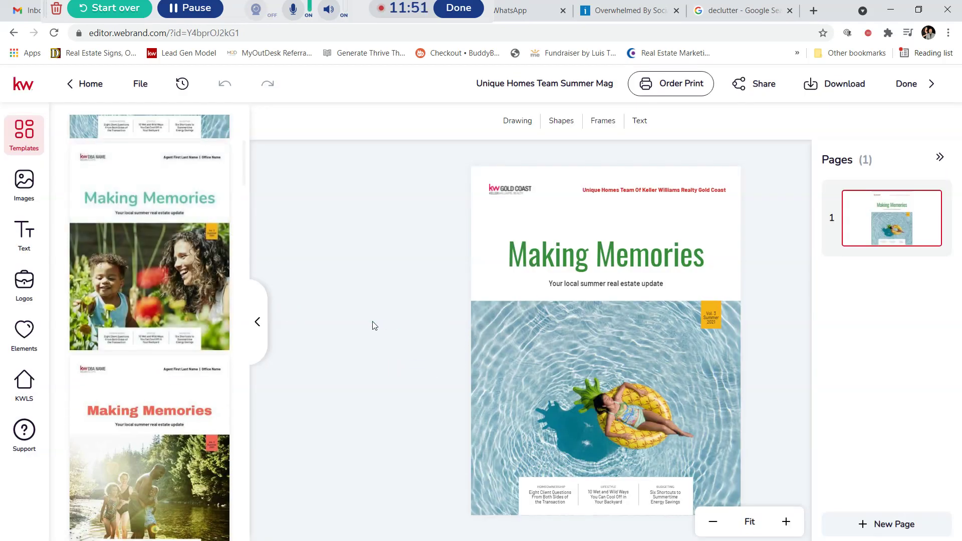
pyautogui.scroll(-4, 81, 280)
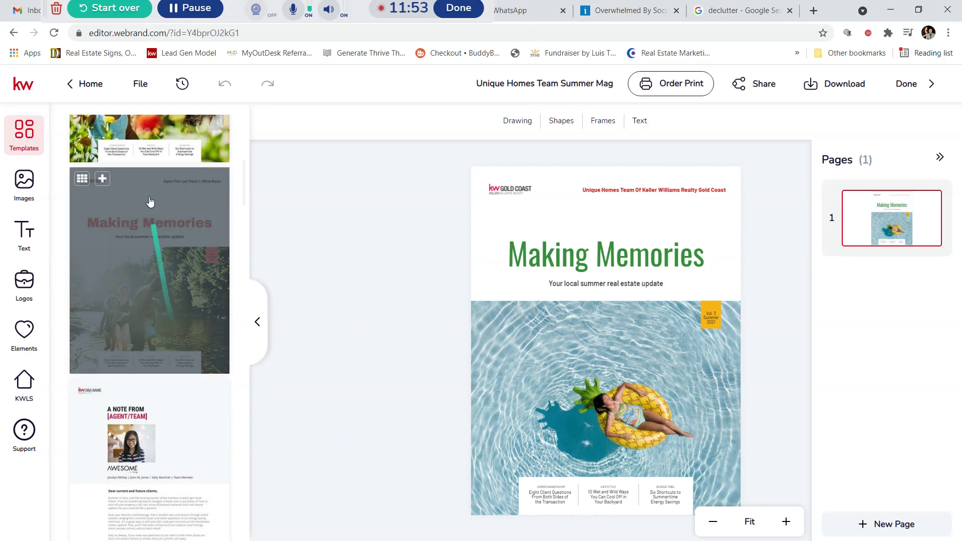
pyautogui.scroll(8, 232, 377)
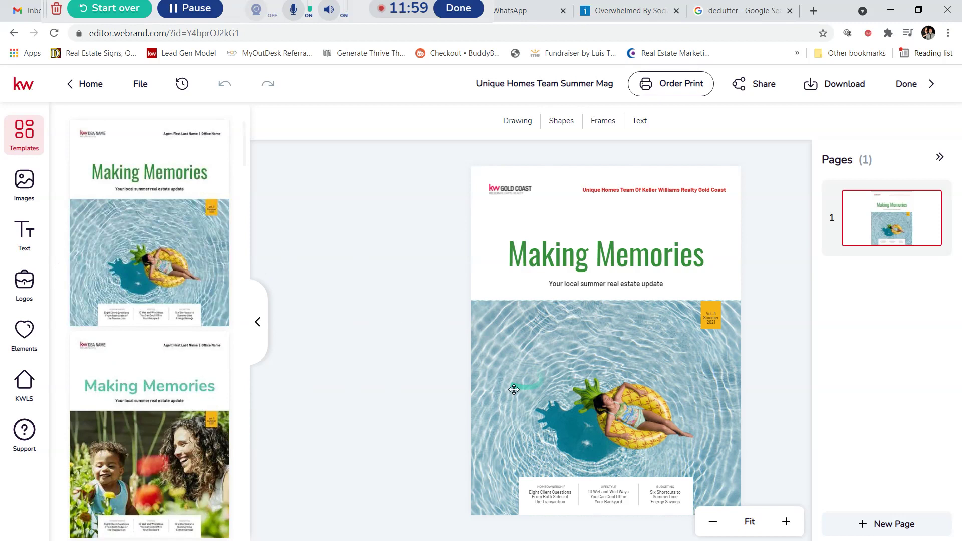
pyautogui.scroll(-4, 161, 331)
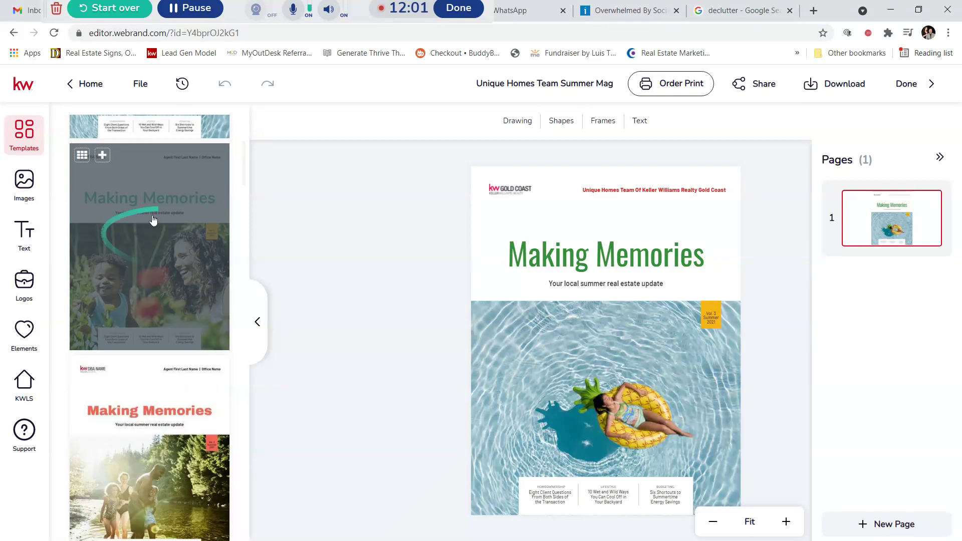
pyautogui.scroll(-4, 150, 261)
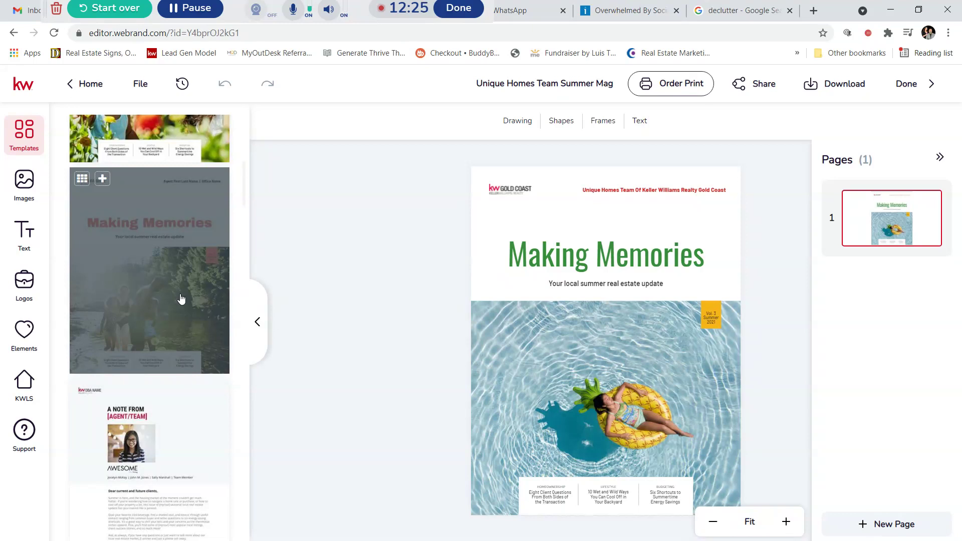
pyautogui.scroll(6, 167, 226)
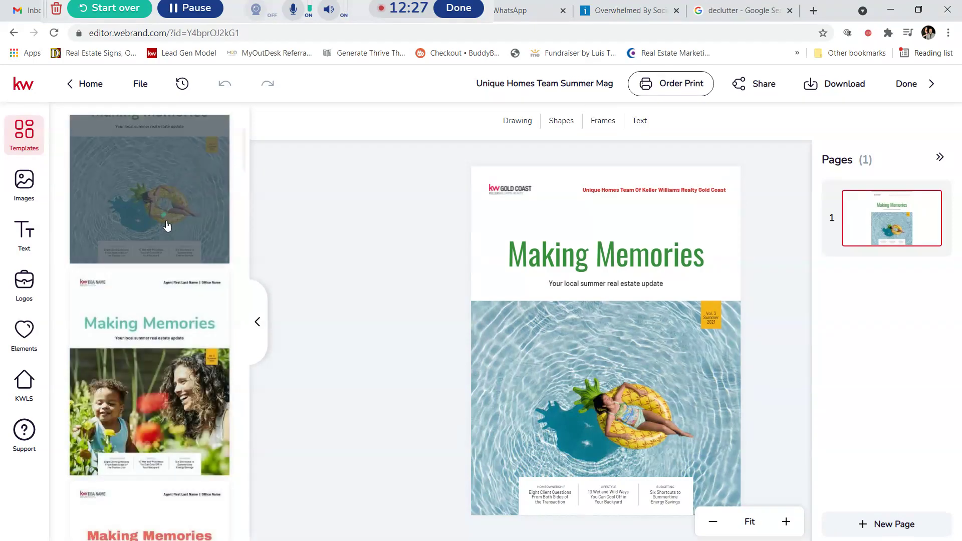
pyautogui.scroll(-8, 168, 226)
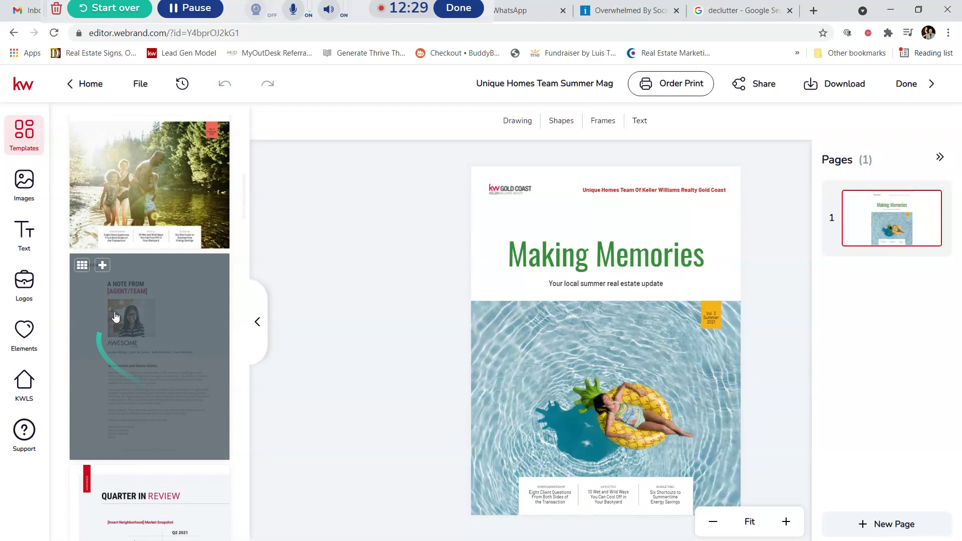
pyautogui.click(102, 271)
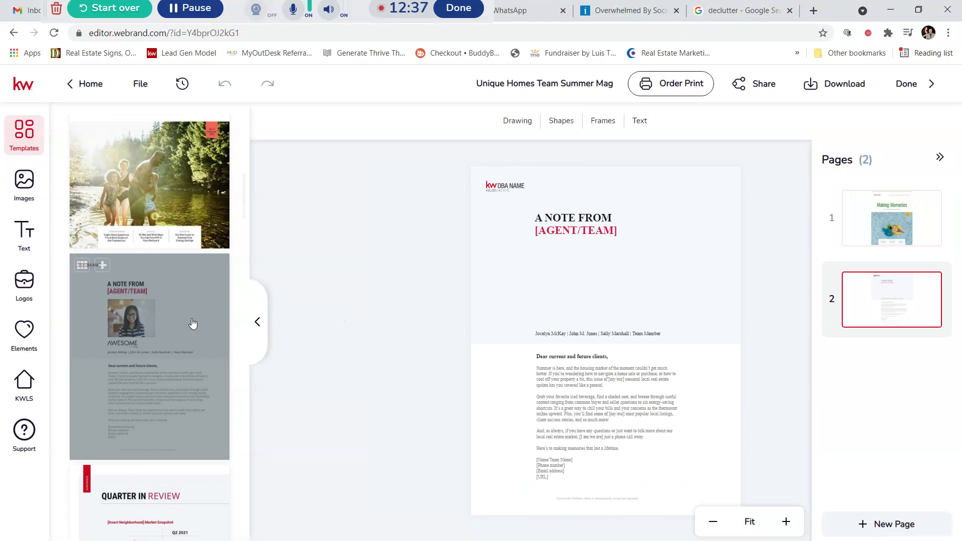
# Step: Widen the A NOTE FROM heading box so the heading fits on one line
pyautogui.scroll(3, 194, 322)
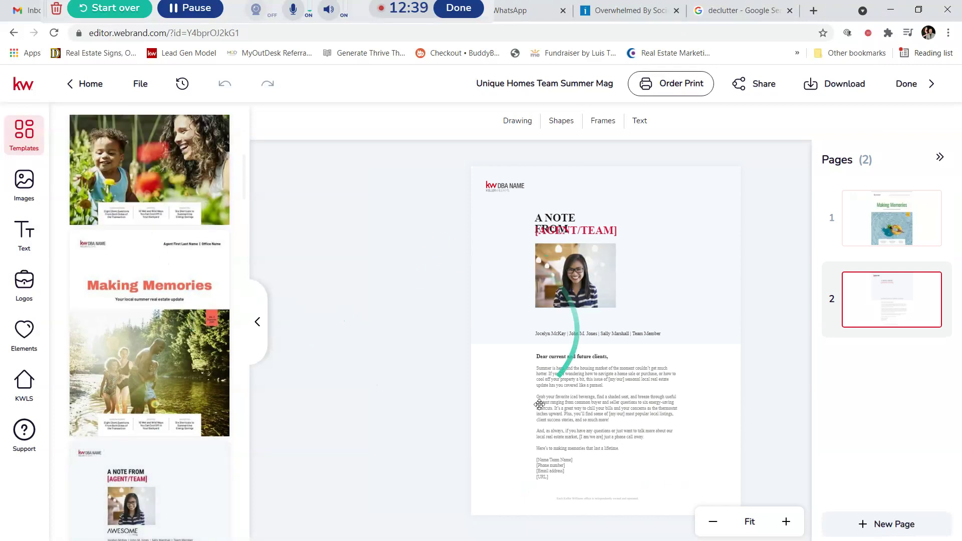
pyautogui.click(557, 217)
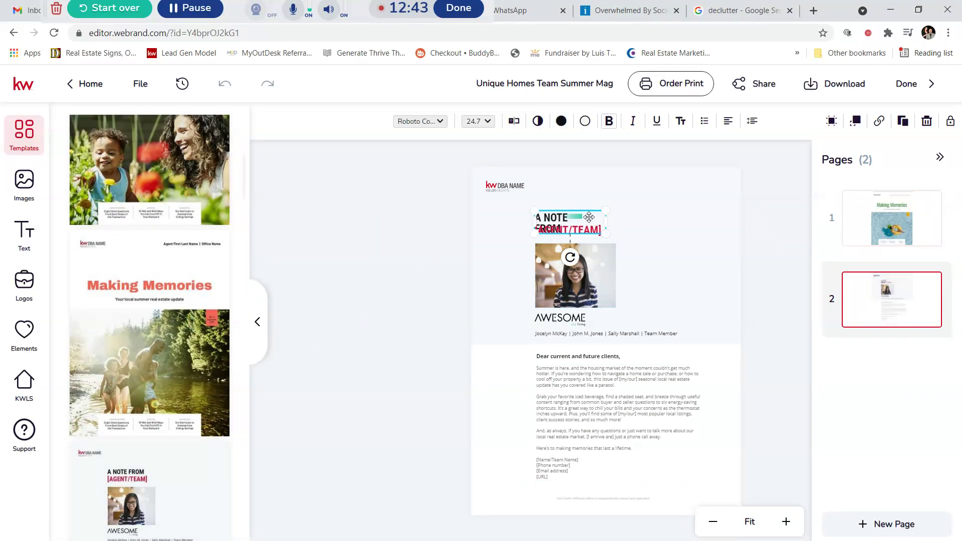
pyautogui.moveTo(607, 223); pyautogui.dragTo(630, 222)
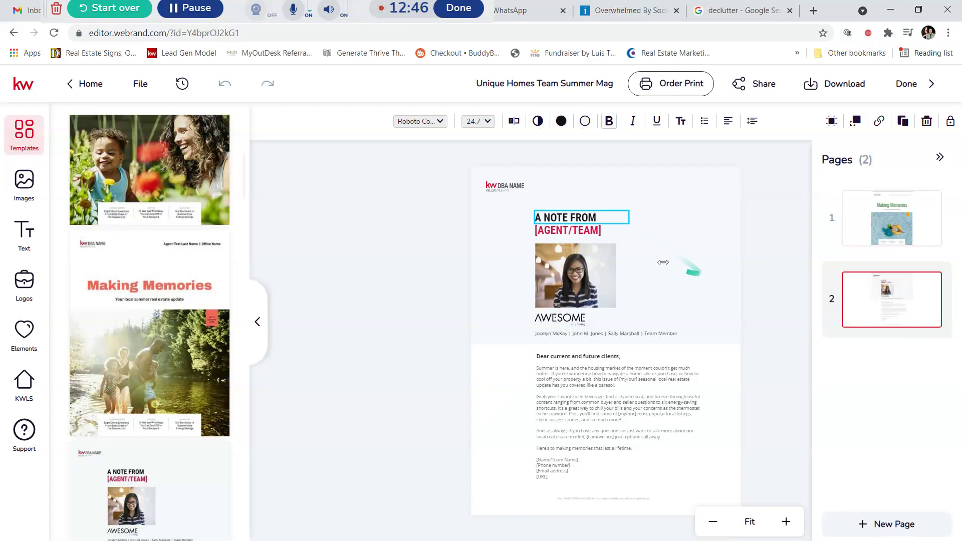
# Step: Open the [AGENT/TEAM] placeholder in the text editor and select its wording
pyautogui.click(560, 231)
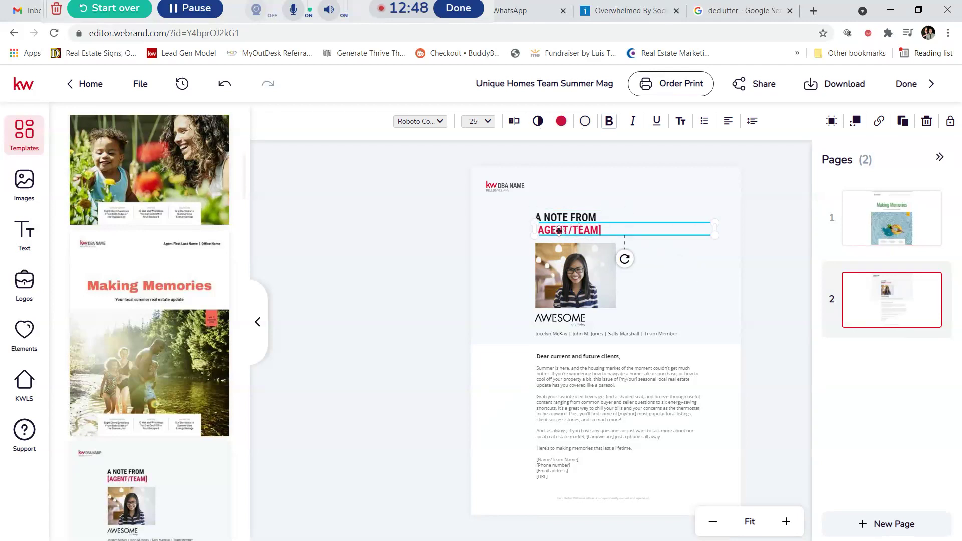
pyautogui.click(512, 122)
pyautogui.moveTo(757, 119); pyautogui.dragTo(675, 132)
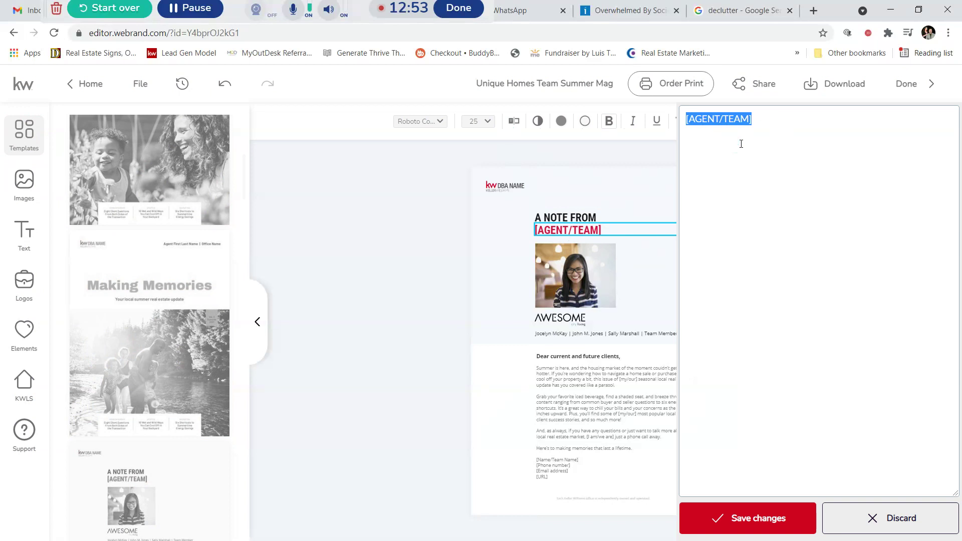
# Step: Change [AGENT/TEAM] to 'The Unique Homes Team Of Keller Williams Realty Gold Coast' and nudge A NOTE FROM up
pyautogui.write('The Unique Homes Team Of')
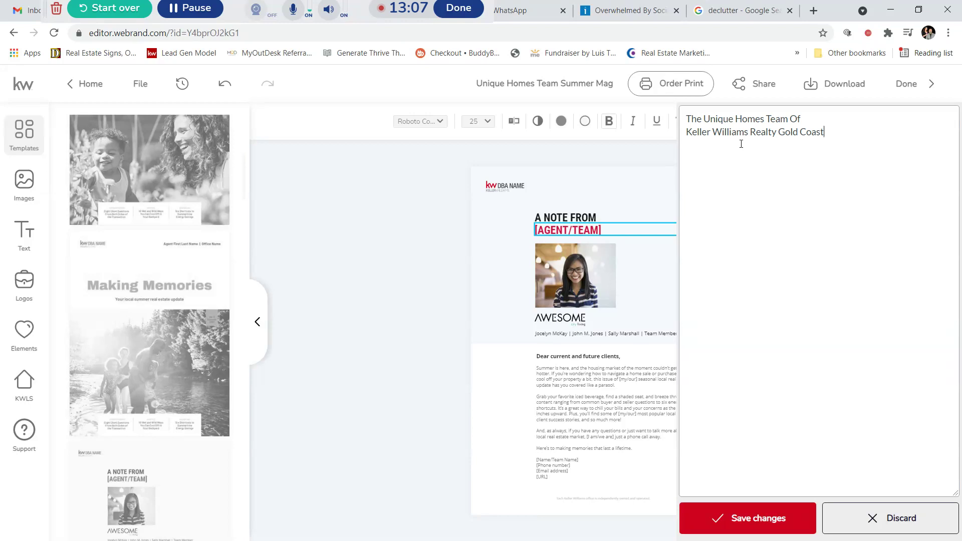
pyautogui.click(724, 522)
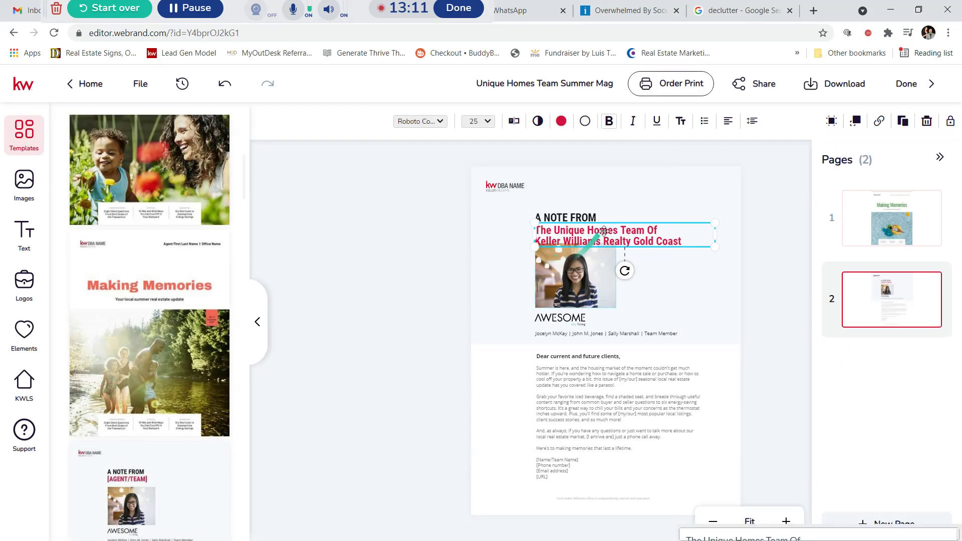
pyautogui.click(565, 215)
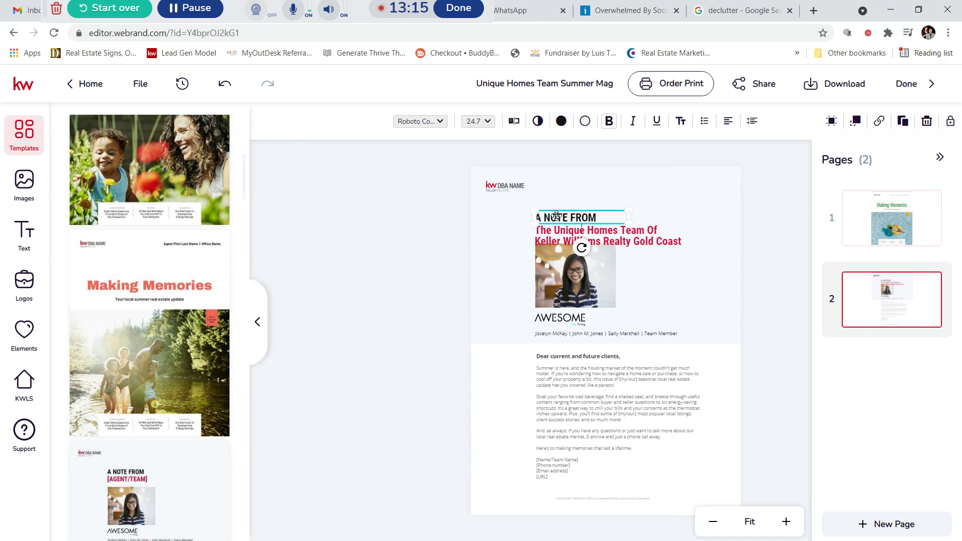
pyautogui.moveTo(566, 215); pyautogui.dragTo(561, 234)
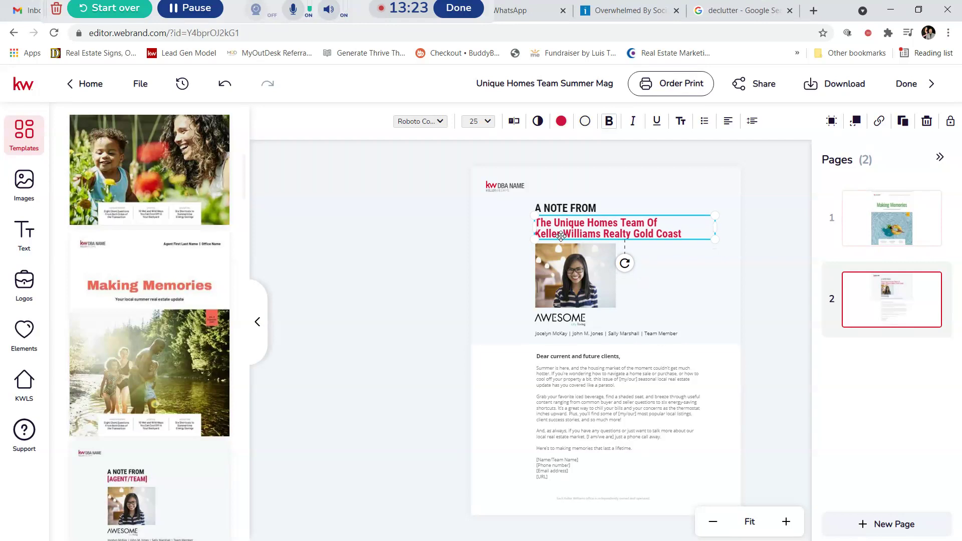
pyautogui.click(647, 277)
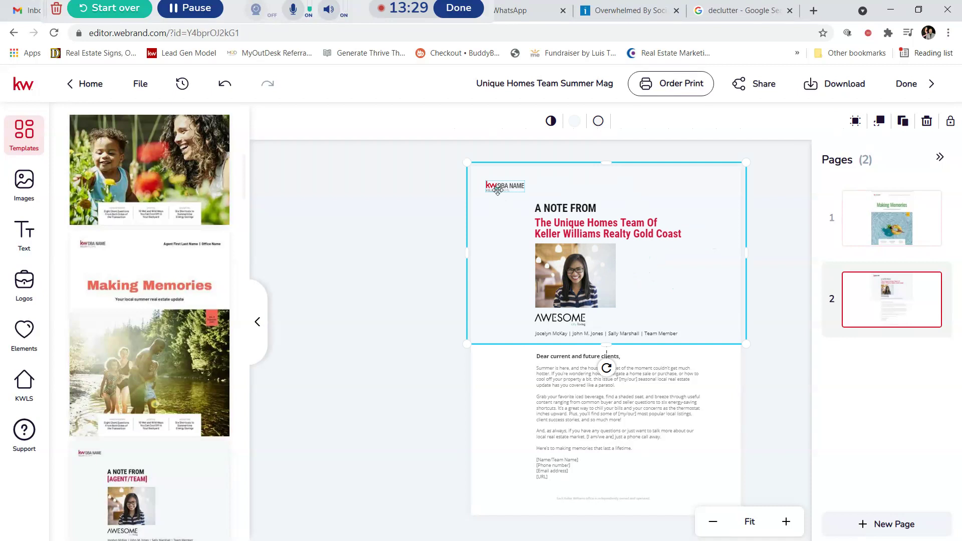
# Step: Swap the DBA NAME logo for the KW Gold Coast logo and the sample photo for the team photo
pyautogui.click(497, 189)
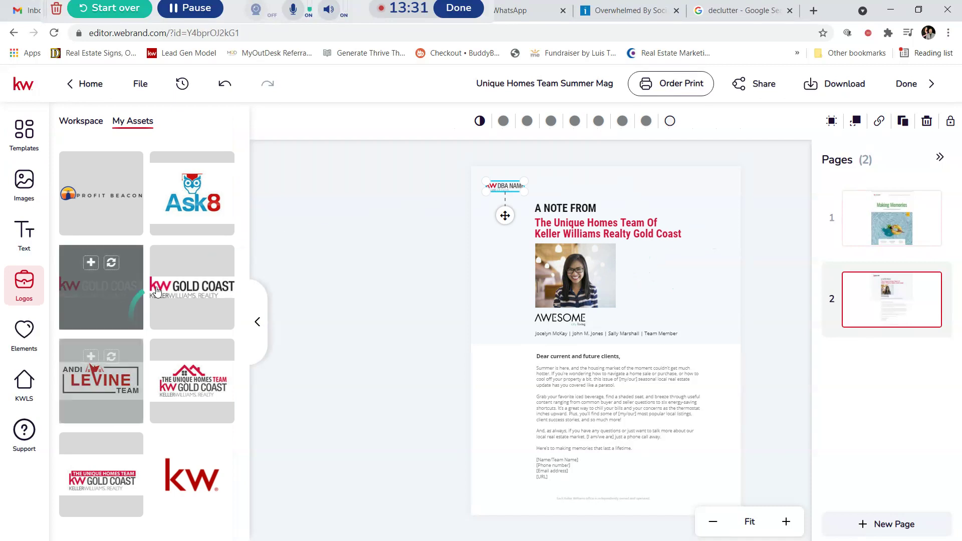
pyautogui.click(202, 263)
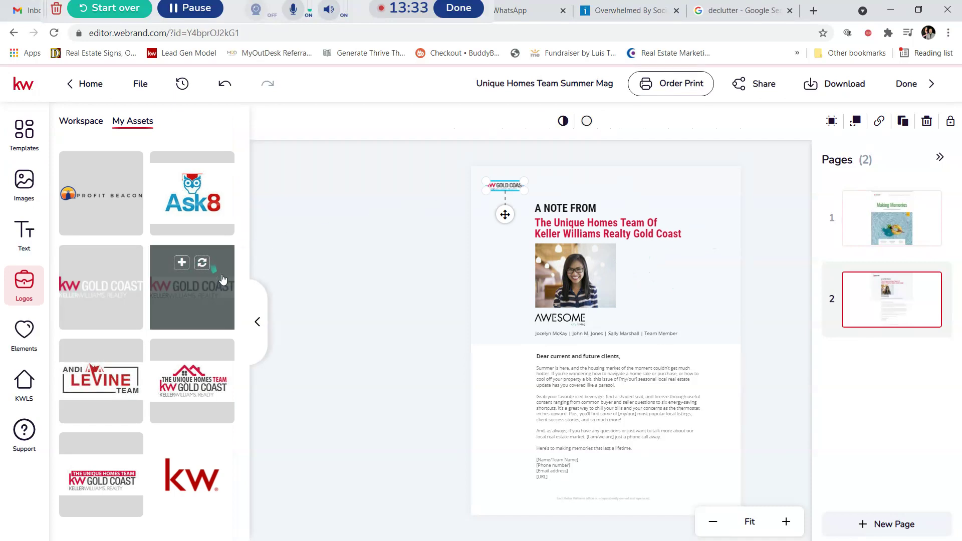
pyautogui.click(566, 275)
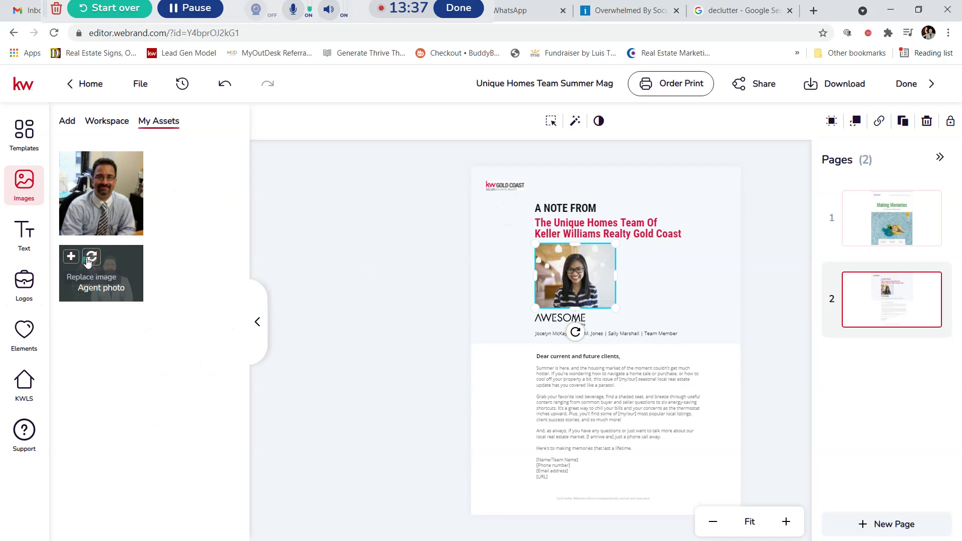
pyautogui.click(90, 258)
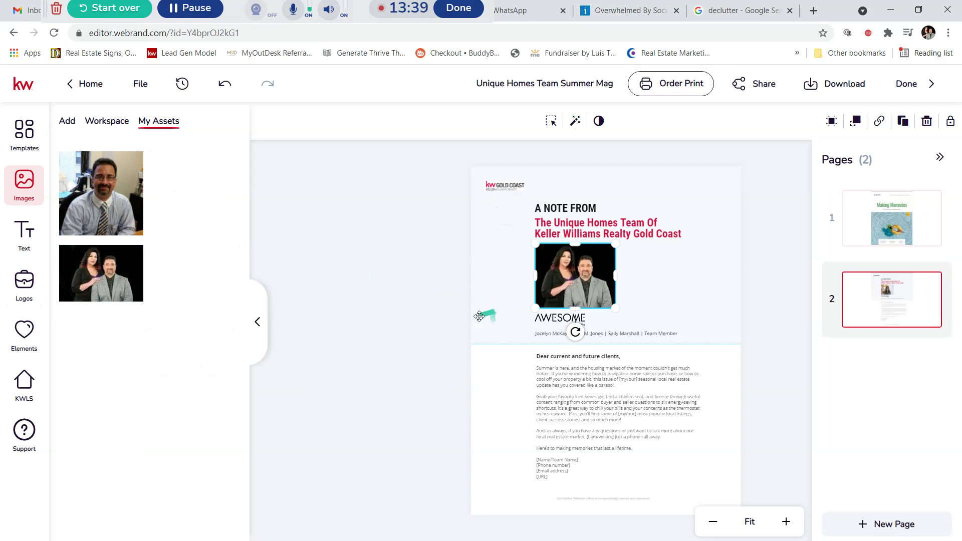
# Step: Place the Unique Homes Team Gold Coast logo from saved logos and shrink it small
pyautogui.click(554, 321)
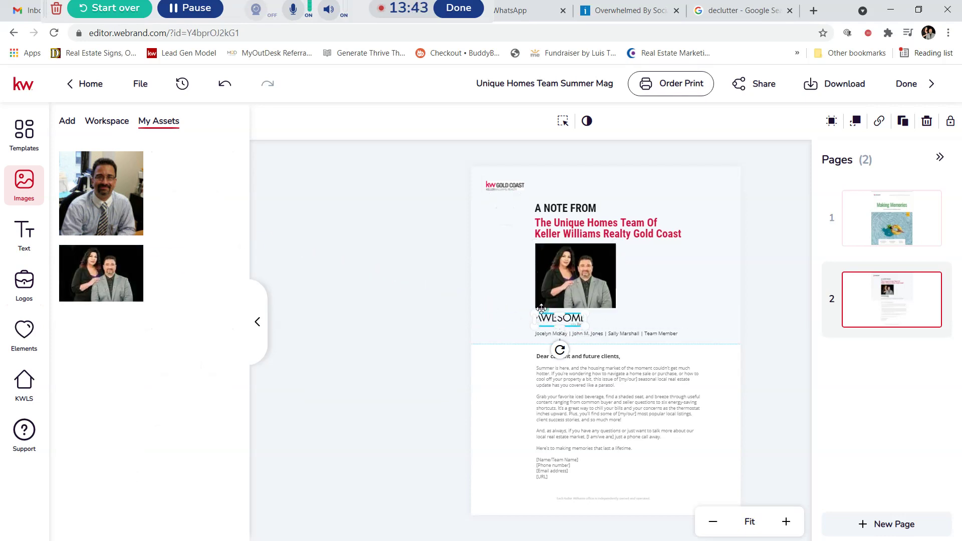
pyautogui.click(23, 295)
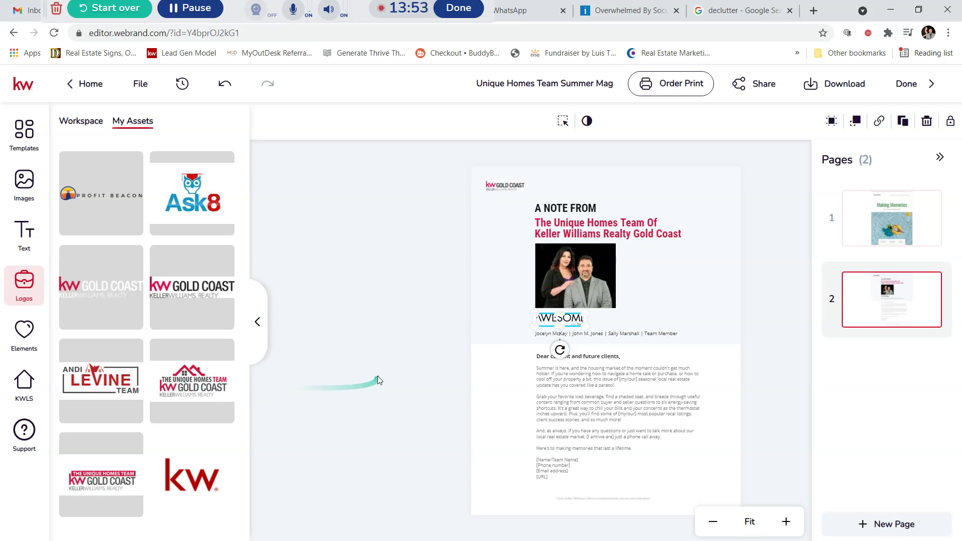
pyautogui.click(401, 377)
pyautogui.click(543, 320)
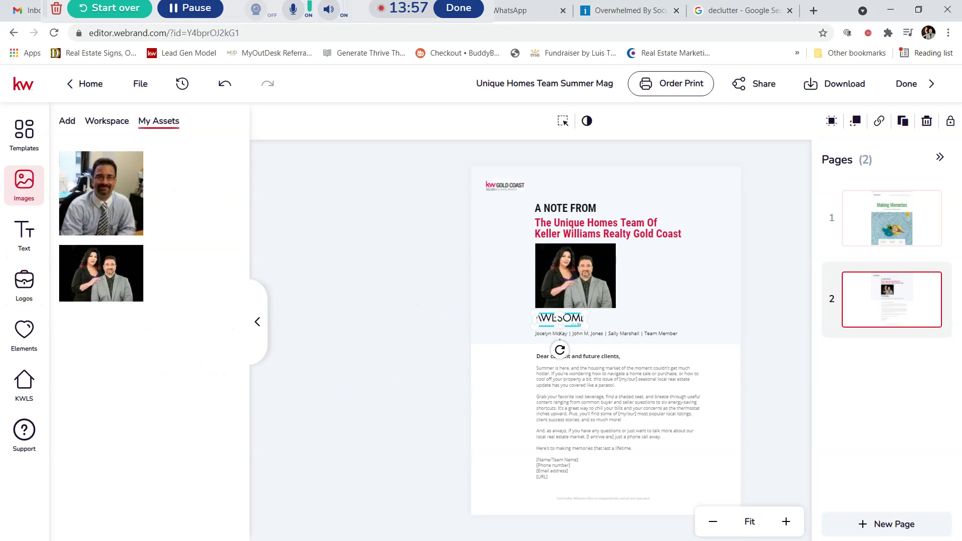
pyautogui.click(42, 294)
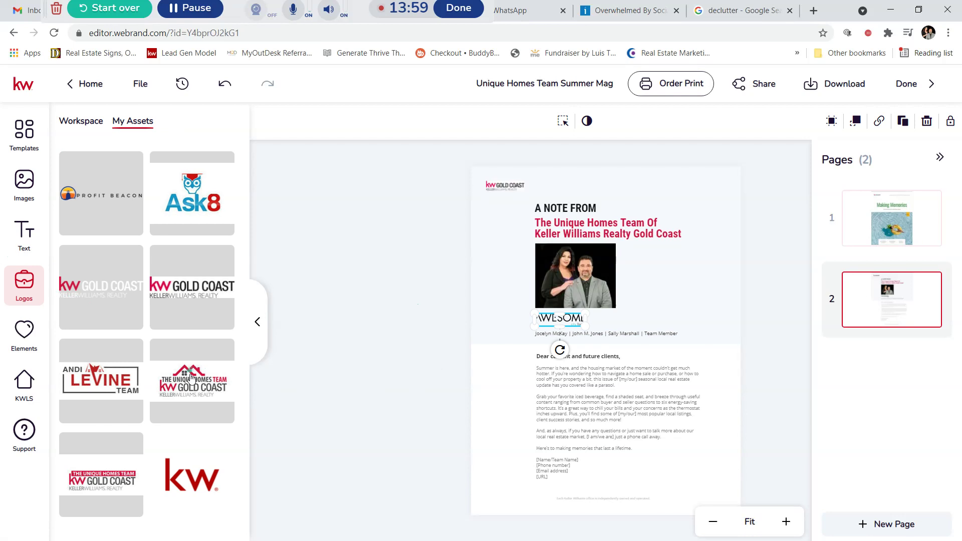
pyautogui.click(190, 384)
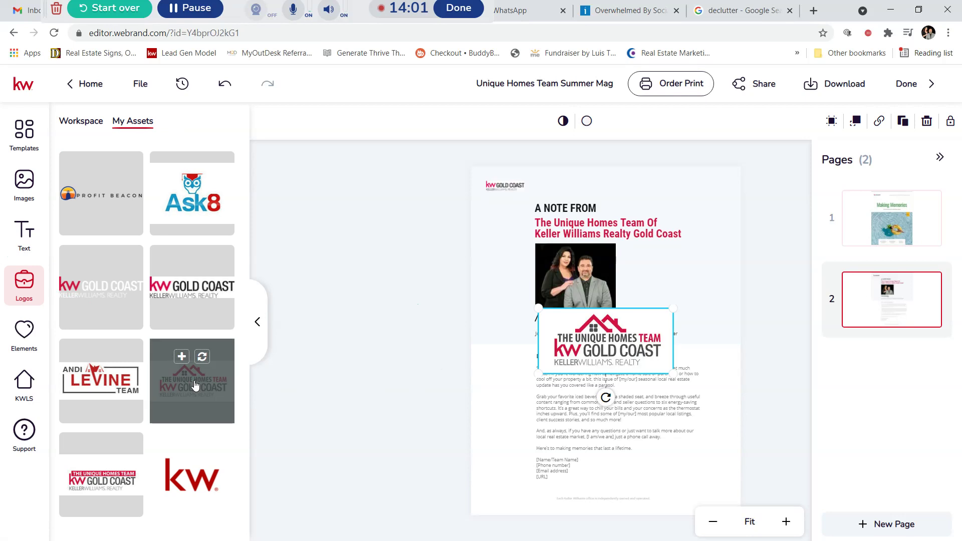
pyautogui.moveTo(673, 374); pyautogui.dragTo(648, 297)
# Step: Cut the AWESOME placeholder logo off the letter page
pyautogui.click(573, 320)
pyautogui.rightClick(567, 321)
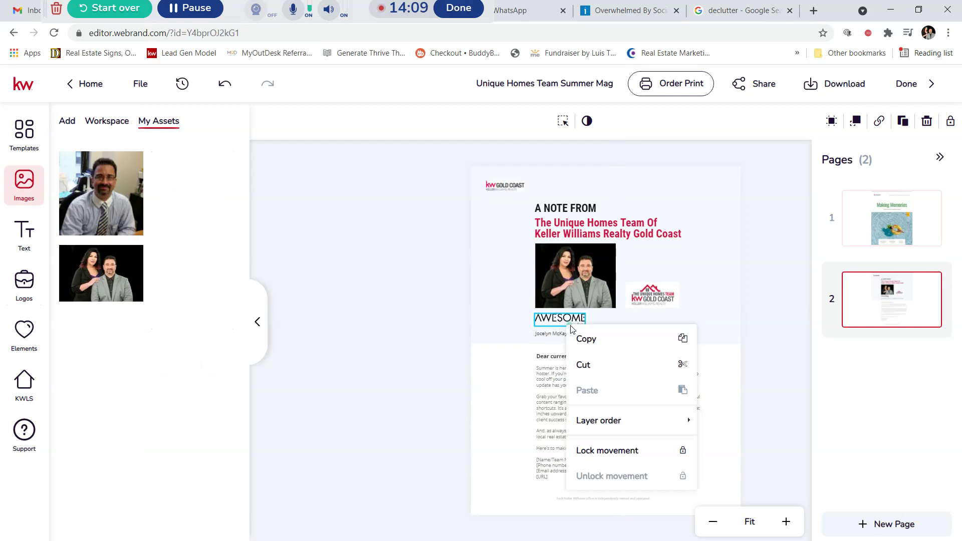
pyautogui.click(583, 365)
# Step: Position the Unique Homes Team logo directly beneath the team photo, above the names line
pyautogui.moveTo(640, 301); pyautogui.dragTo(561, 319)
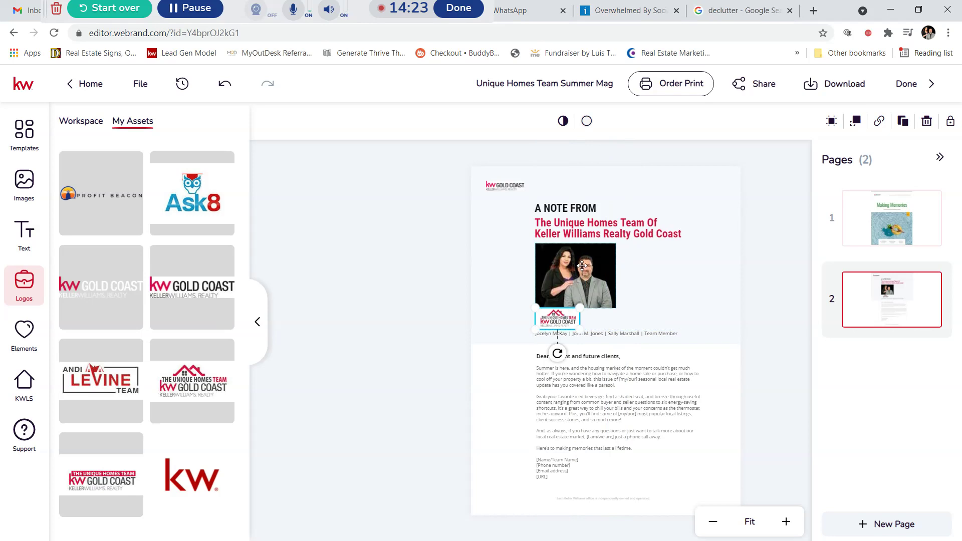
pyautogui.moveTo(580, 268); pyautogui.dragTo(580, 266)
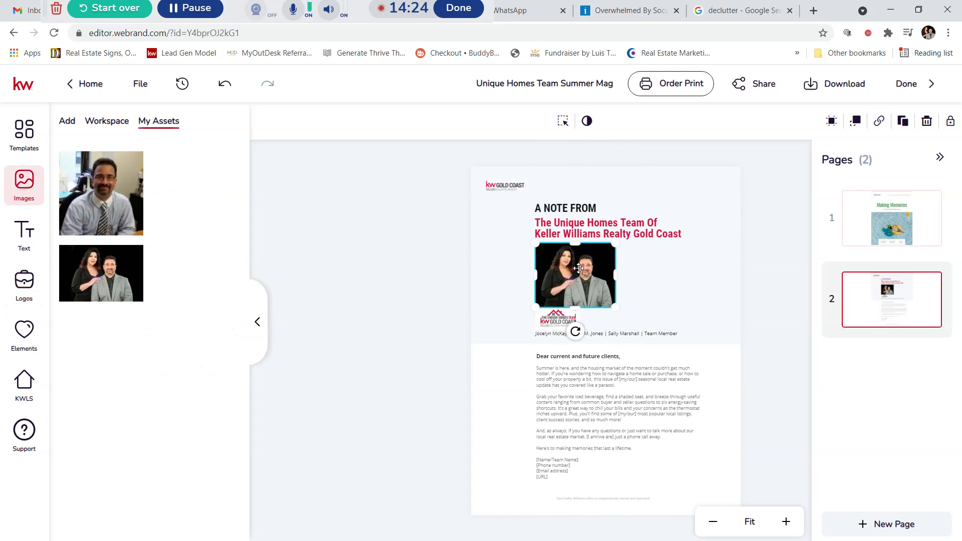
pyautogui.click(554, 325)
pyautogui.moveTo(565, 322); pyautogui.dragTo(562, 334)
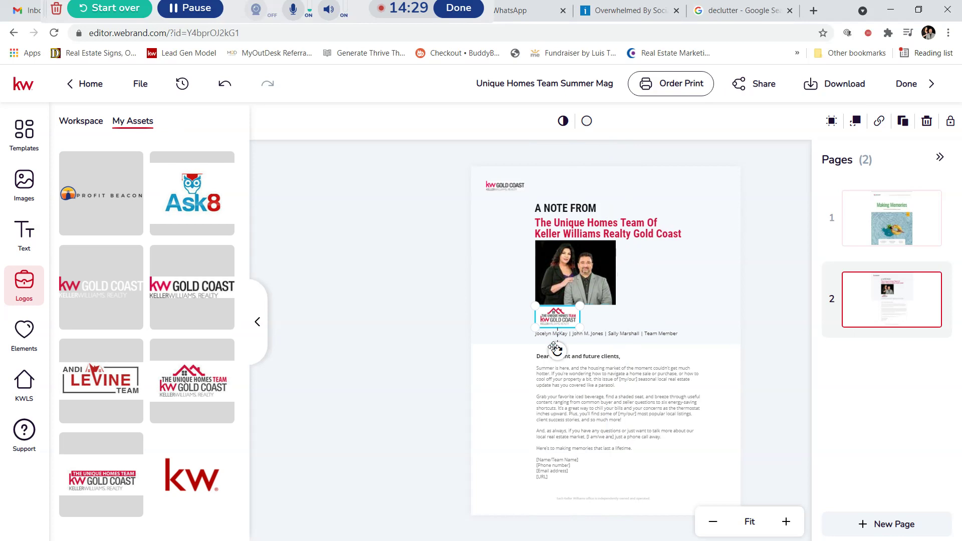
pyautogui.click(766, 286)
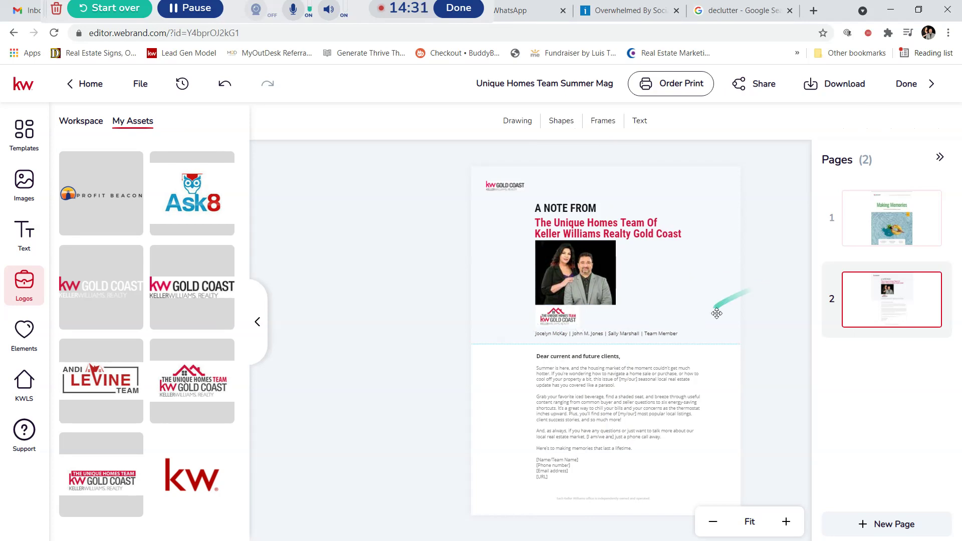
pyautogui.click(597, 334)
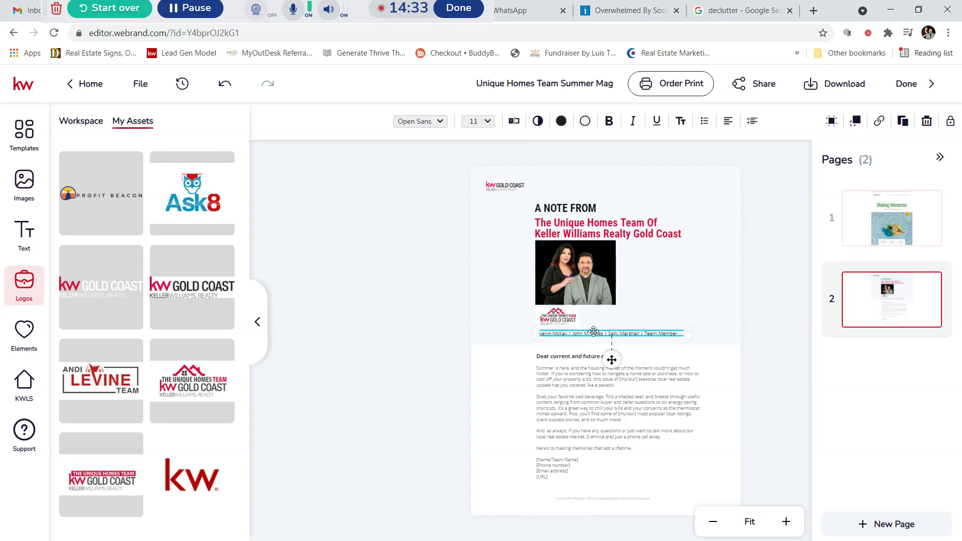
# Step: Edit the letter's [I am/we are] placeholder so the closing reads 'we are just a phone call away', and save
pyautogui.click(512, 123)
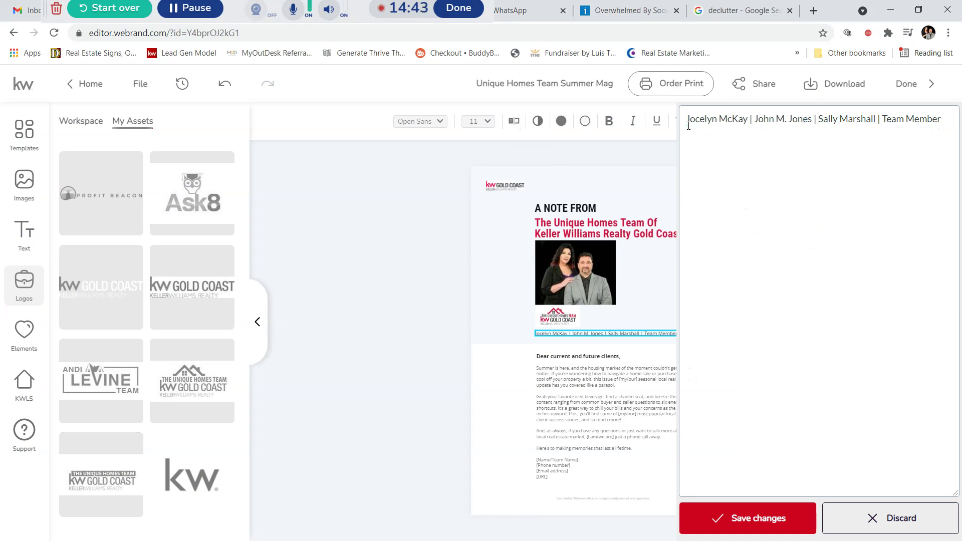
pyautogui.click(762, 529)
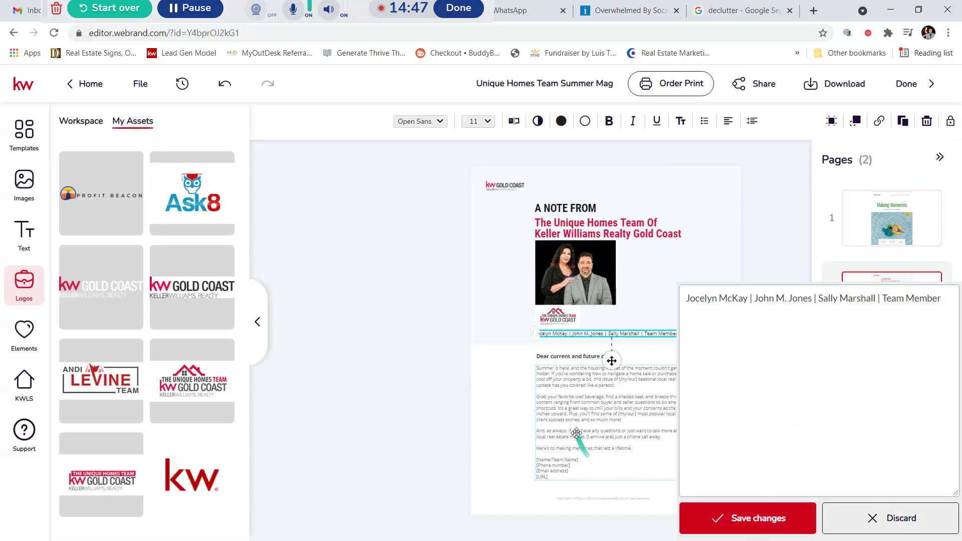
pyautogui.click(578, 410)
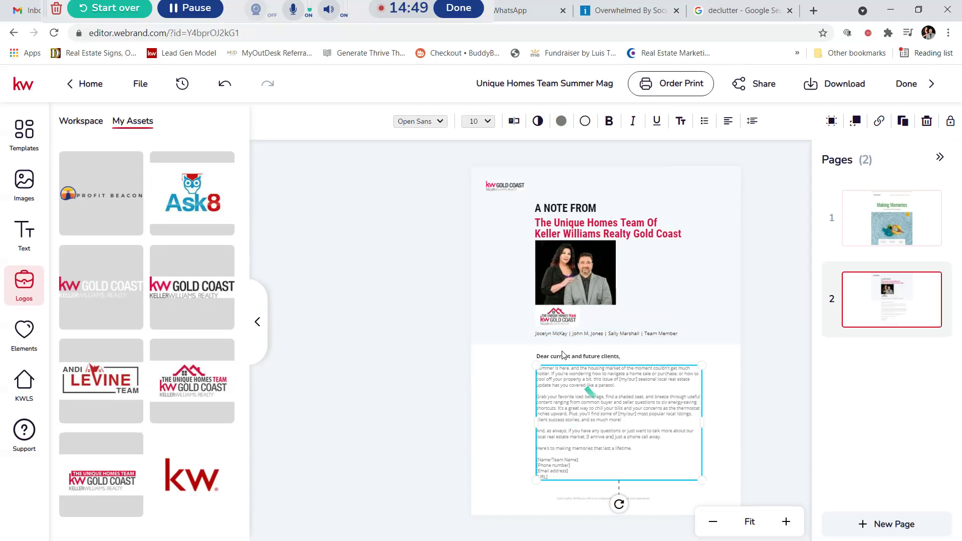
pyautogui.click(513, 123)
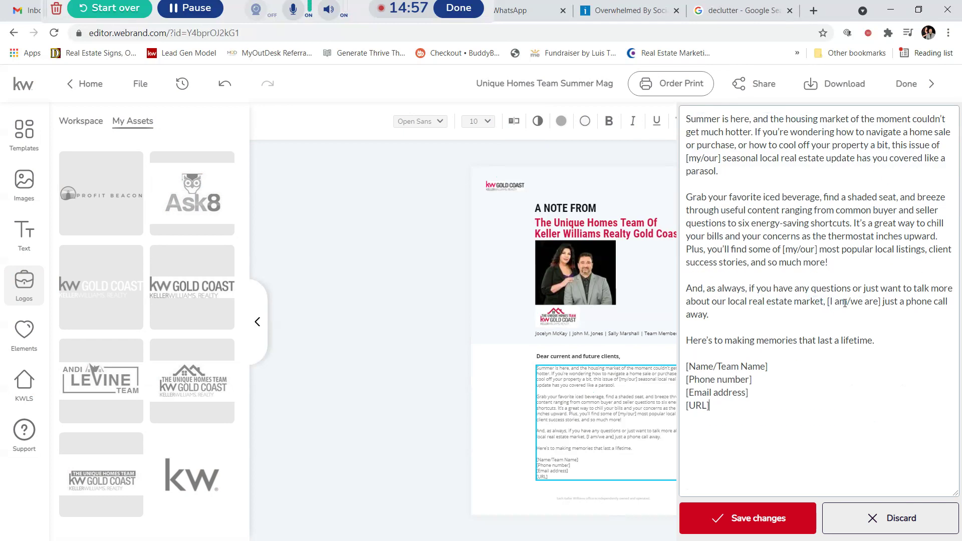
pyautogui.click(852, 301)
pyautogui.press('BackSpace')
pyautogui.press('BackSpace')
pyautogui.press('BackSpace')
pyautogui.press('BackSpace')
pyautogui.press('BackSpace')
pyautogui.press('BackSpace')
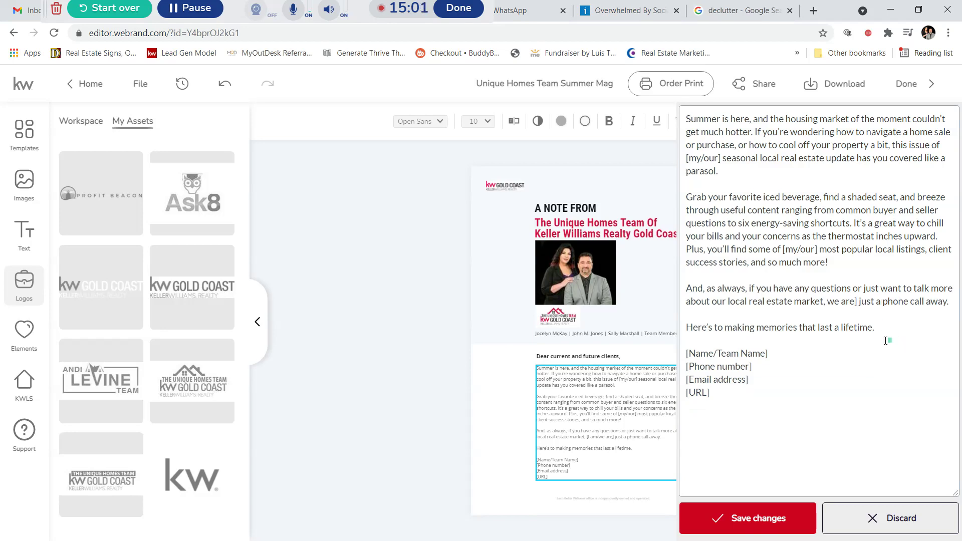
pyautogui.press('BackSpace')
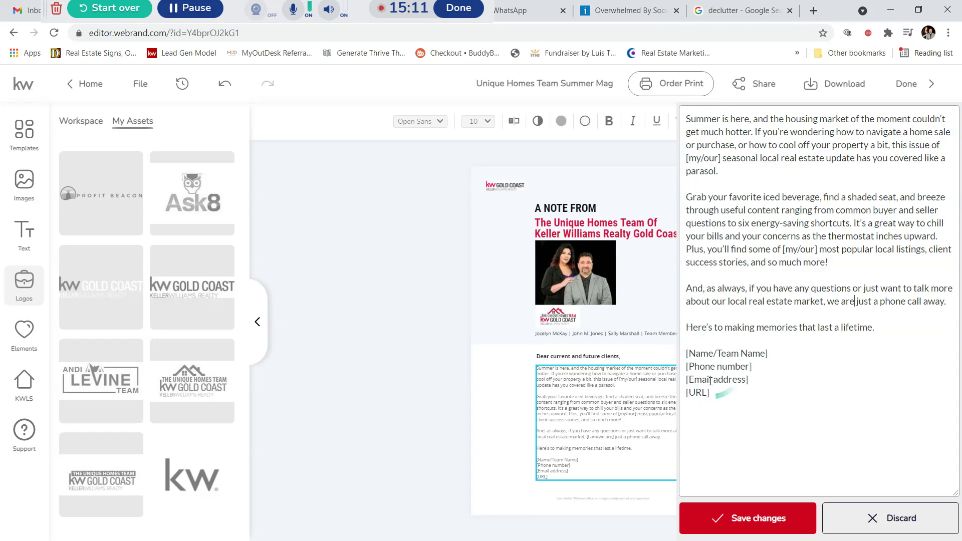
pyautogui.click(730, 519)
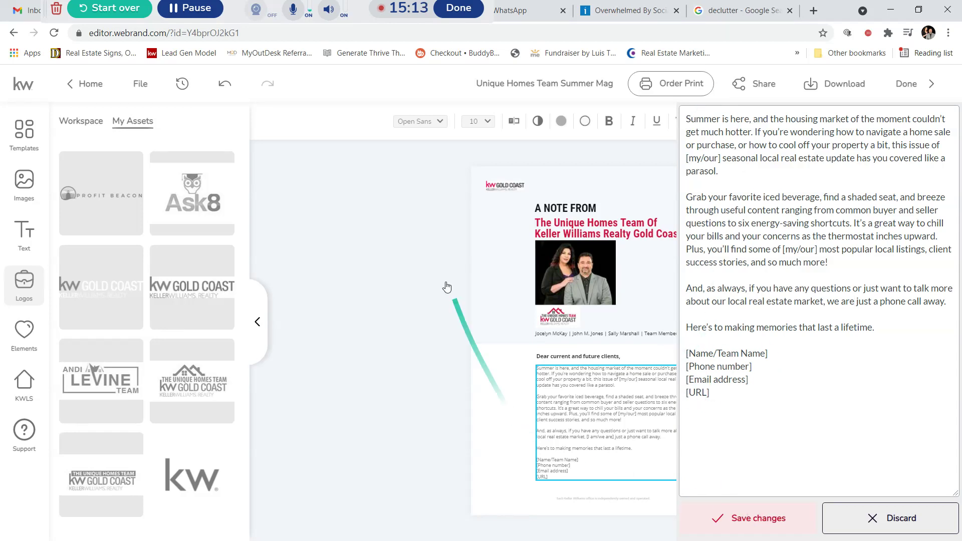
pyautogui.click(760, 506)
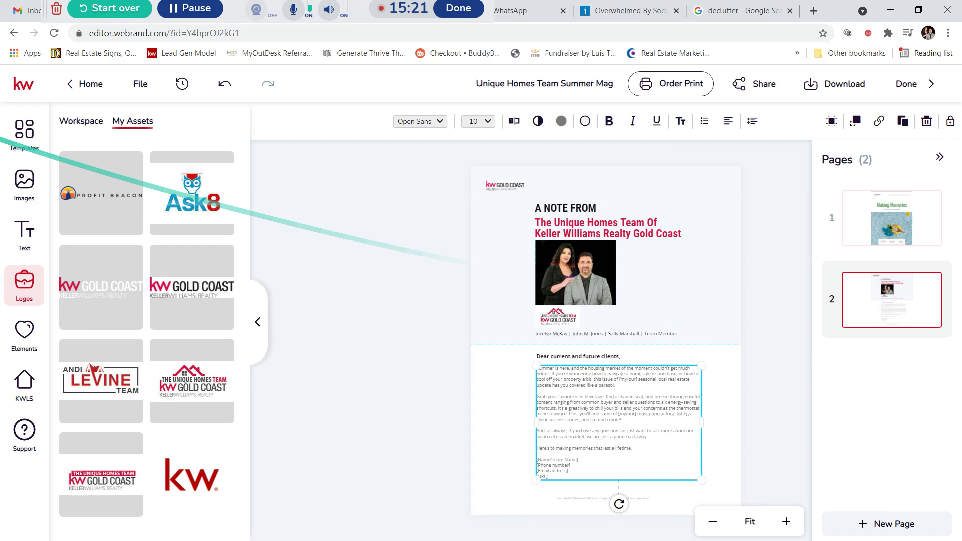
# Step: Add the Quarter in Review statistics template as page 3 of the booklet
pyautogui.click(28, 139)
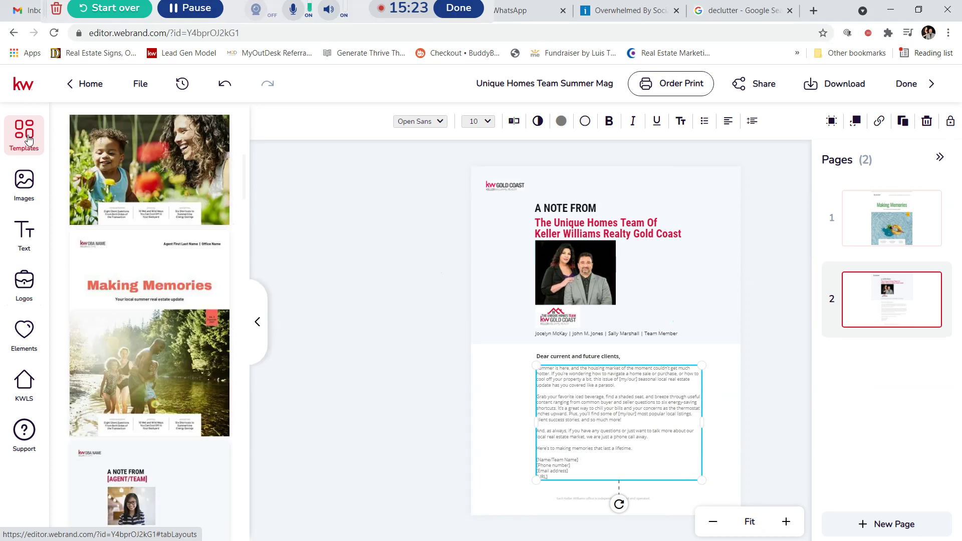
pyautogui.scroll(-5, 167, 273)
pyautogui.scroll(-2, 168, 272)
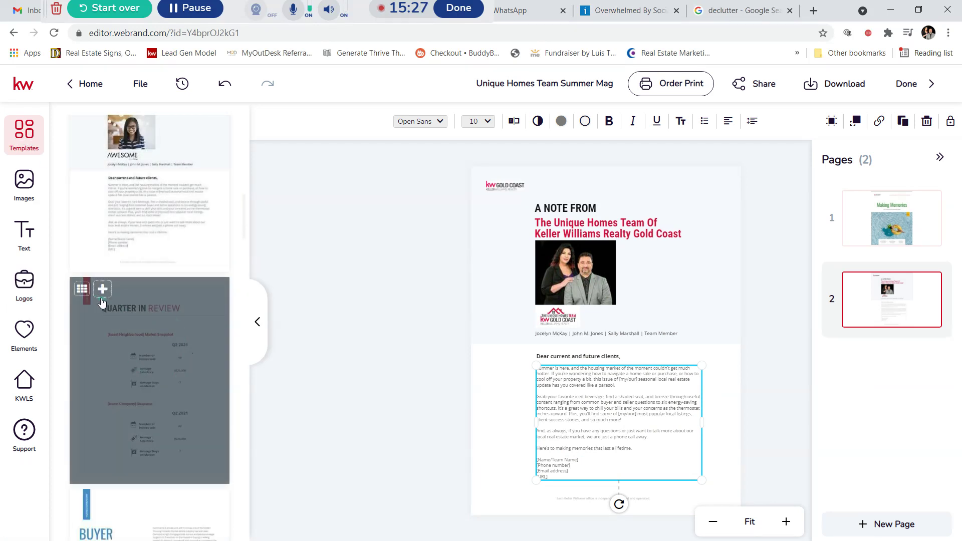
pyautogui.click(101, 291)
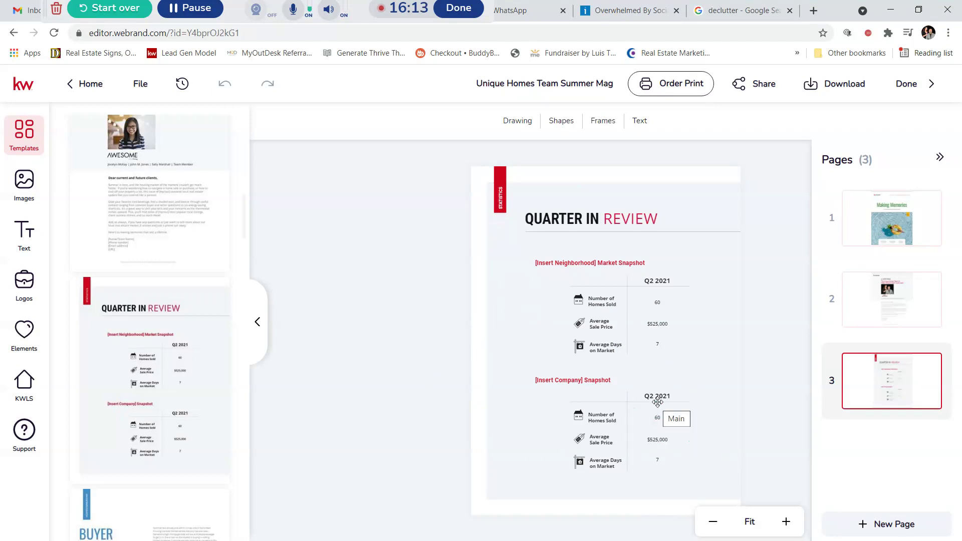
pyautogui.scroll(-1, 204, 339)
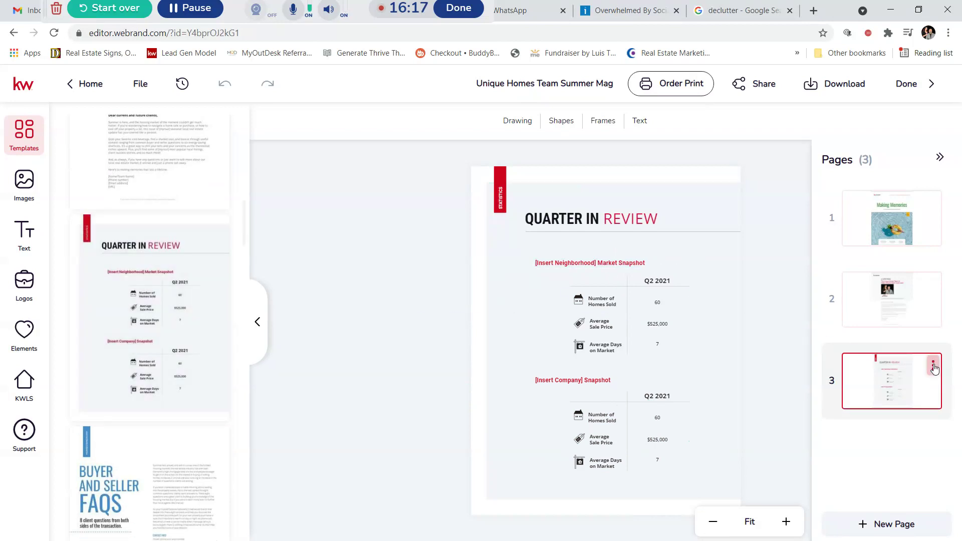
pyautogui.click(934, 367)
# Step: Delete the Quarter in Review page and add the Four Frequently Asked Buyer Questions page
pyautogui.click(902, 420)
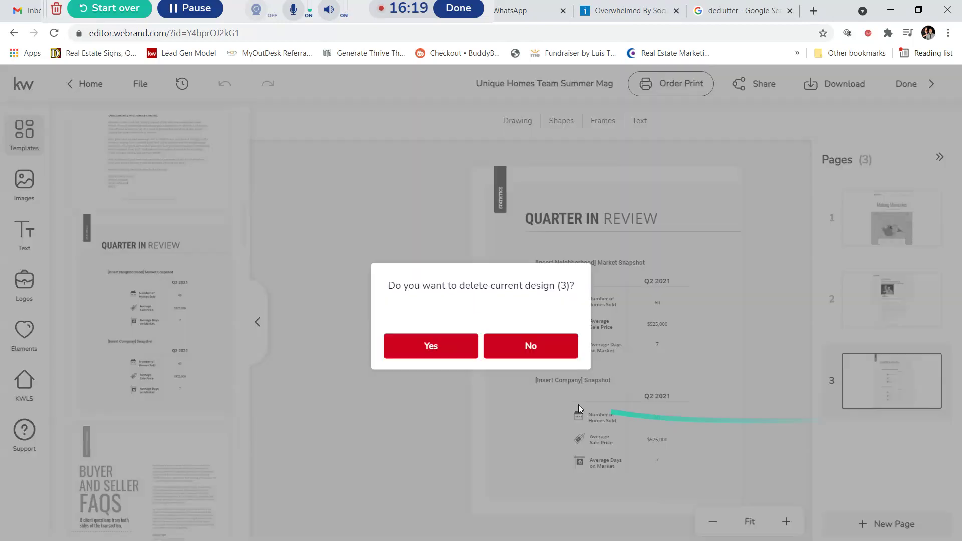
pyautogui.click(442, 349)
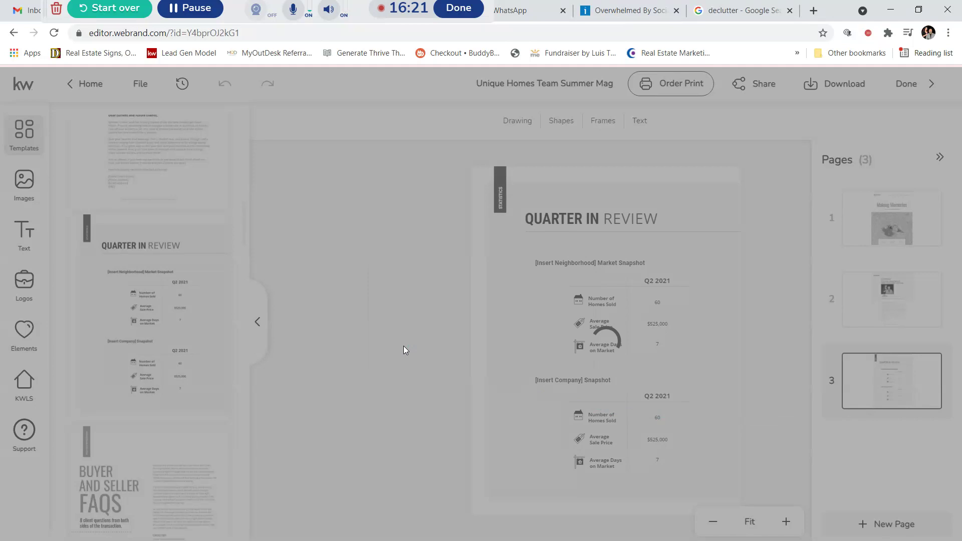
pyautogui.scroll(-6, 154, 318)
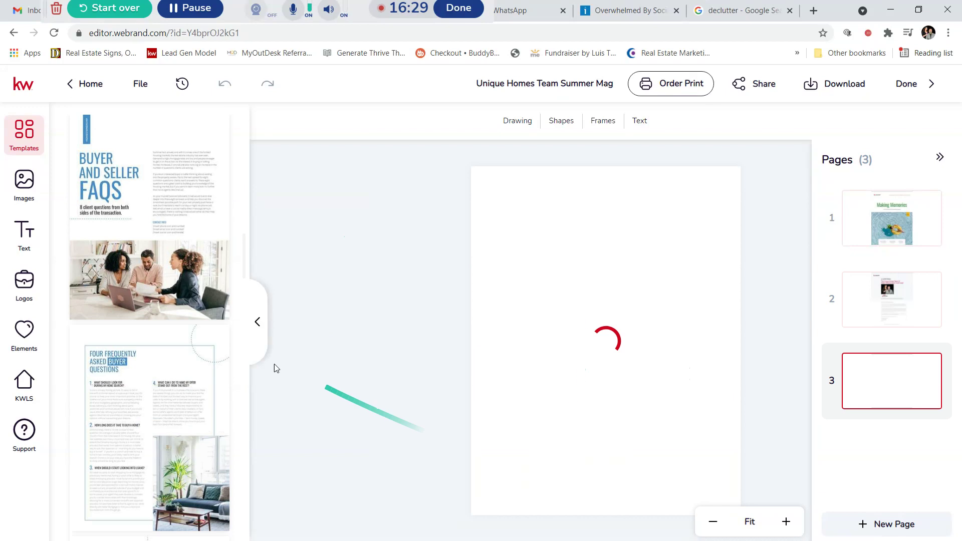
pyautogui.scroll(-4, 160, 282)
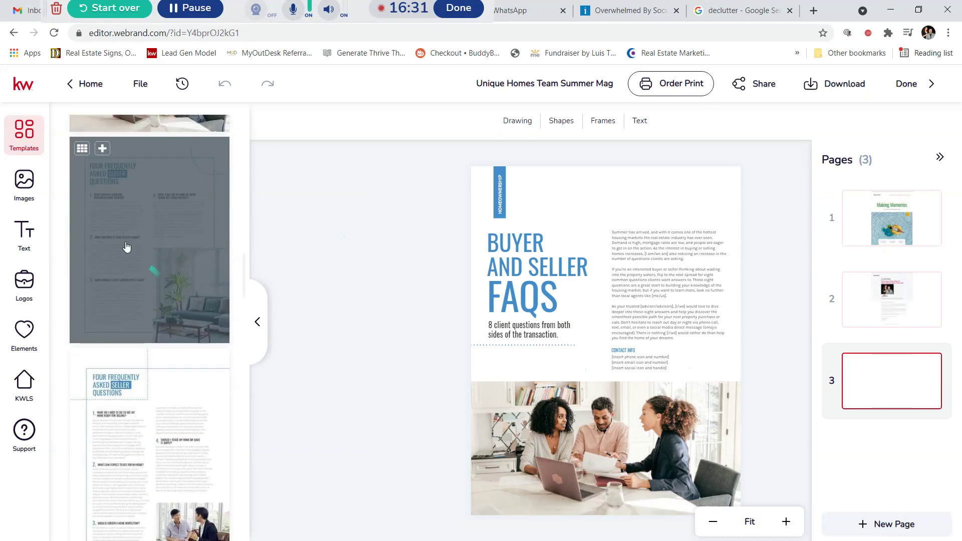
pyautogui.click(157, 186)
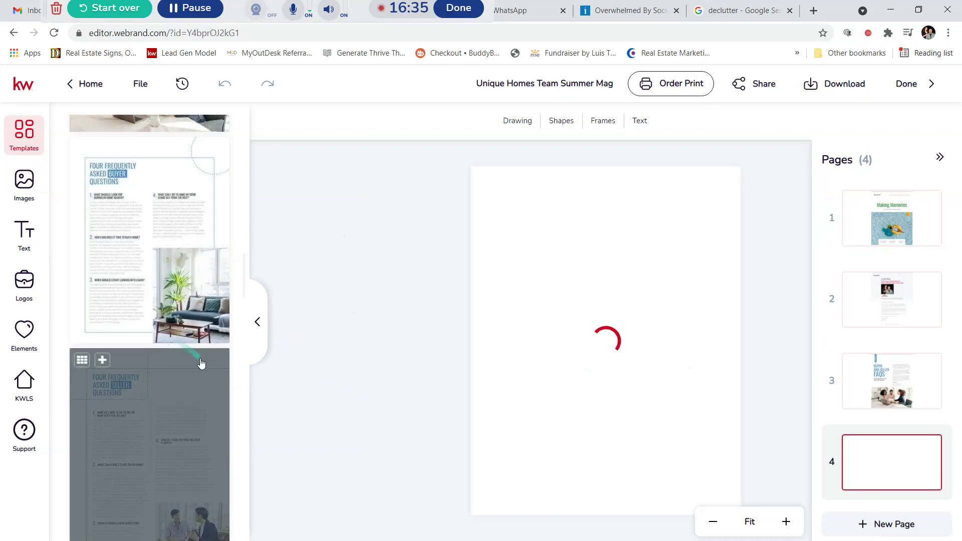
# Step: Add the Seller Questions template as page 5
pyautogui.scroll(-5, 200, 365)
pyautogui.scroll(1, 149, 247)
pyautogui.click(102, 174)
pyautogui.click(911, 404)
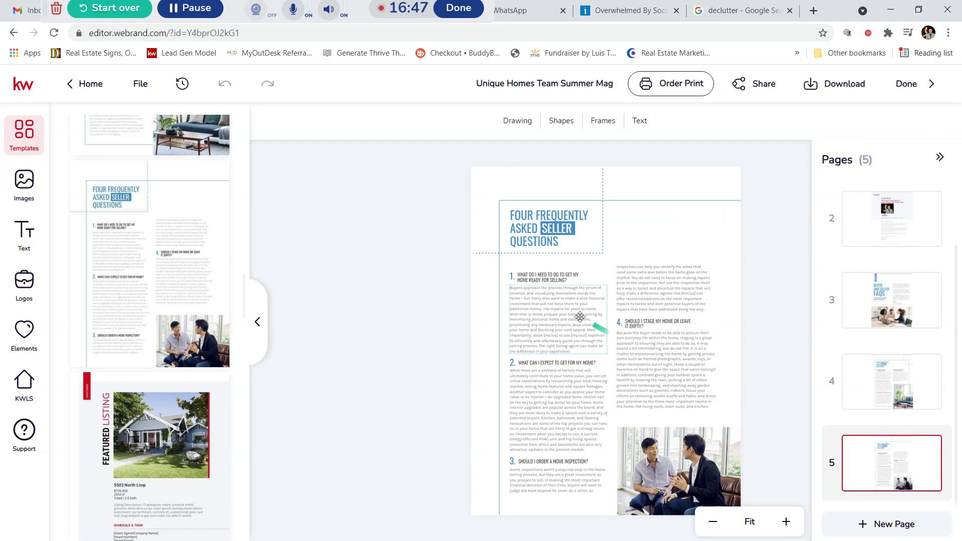
pyautogui.moveTo(185, 330)
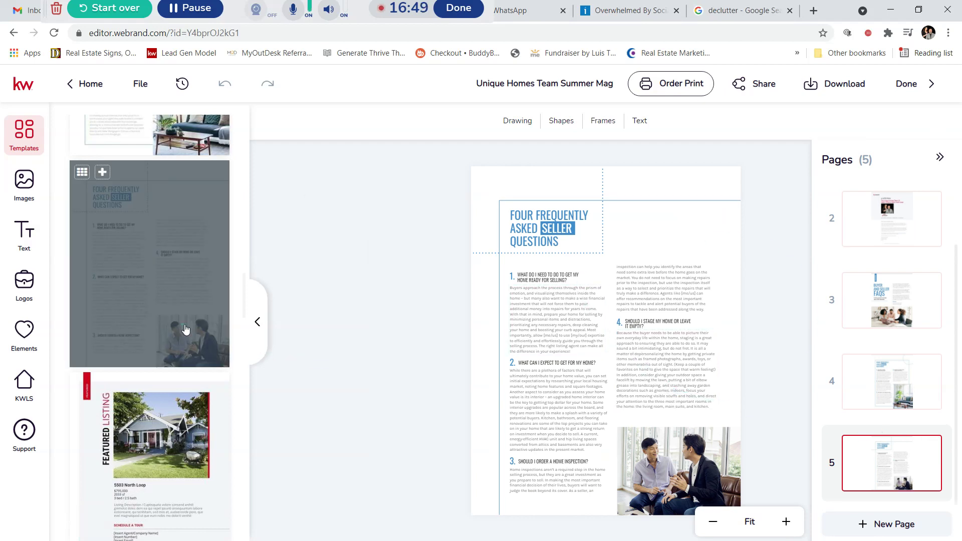
pyautogui.scroll(-5, 185, 329)
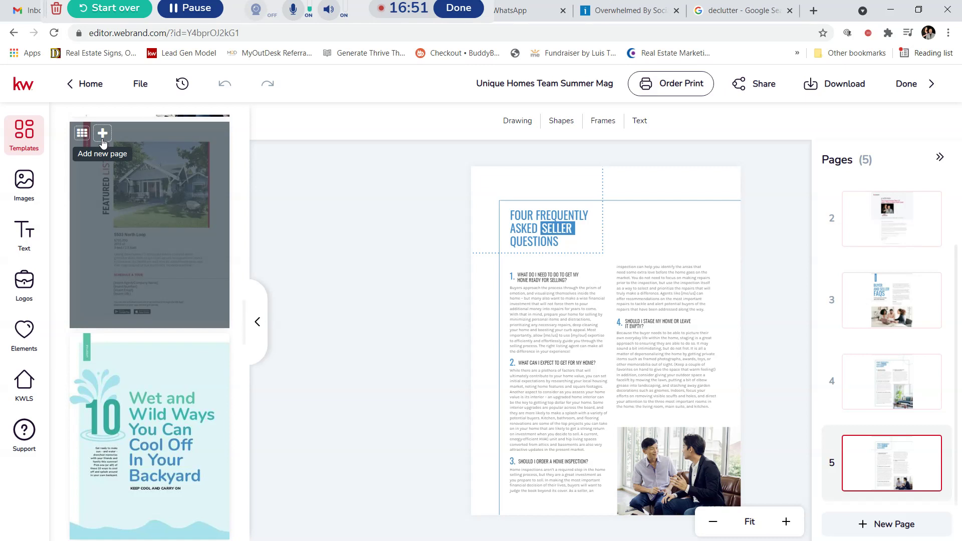
# Step: Add the Featured Listing template, with house photo and tour details, as page 6
pyautogui.click(103, 139)
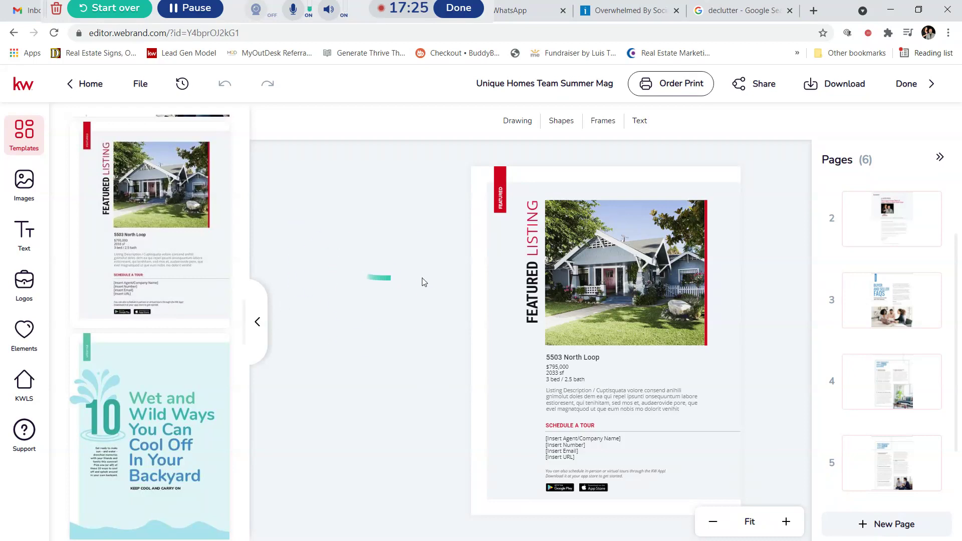
# Step: Select the featured house photo and search KW listings for the Roslyn Heights address
pyautogui.click(613, 258)
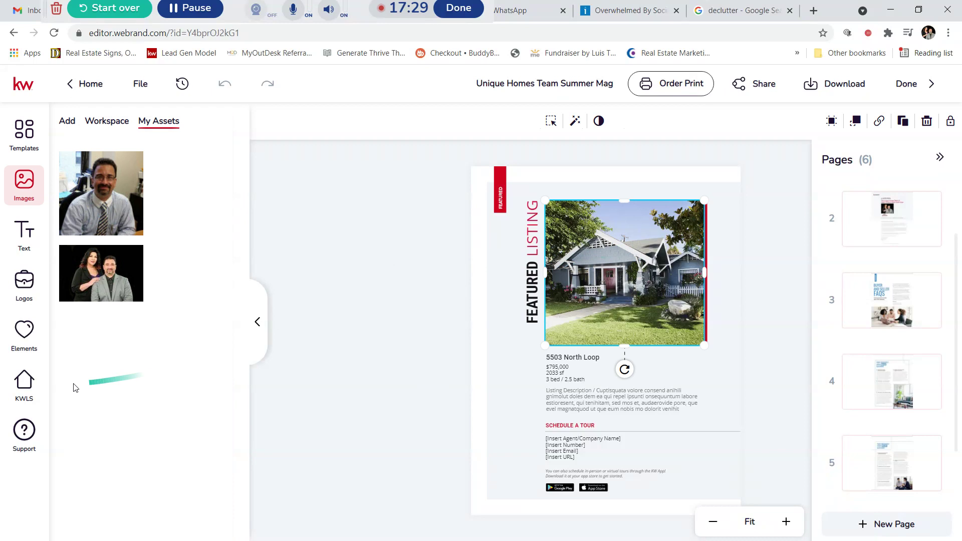
pyautogui.click(24, 390)
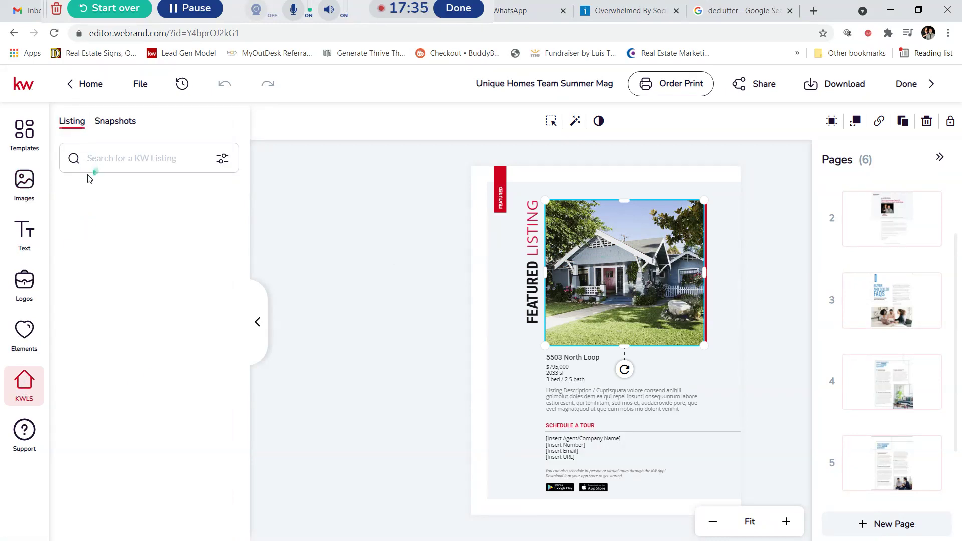
pyautogui.click(110, 158)
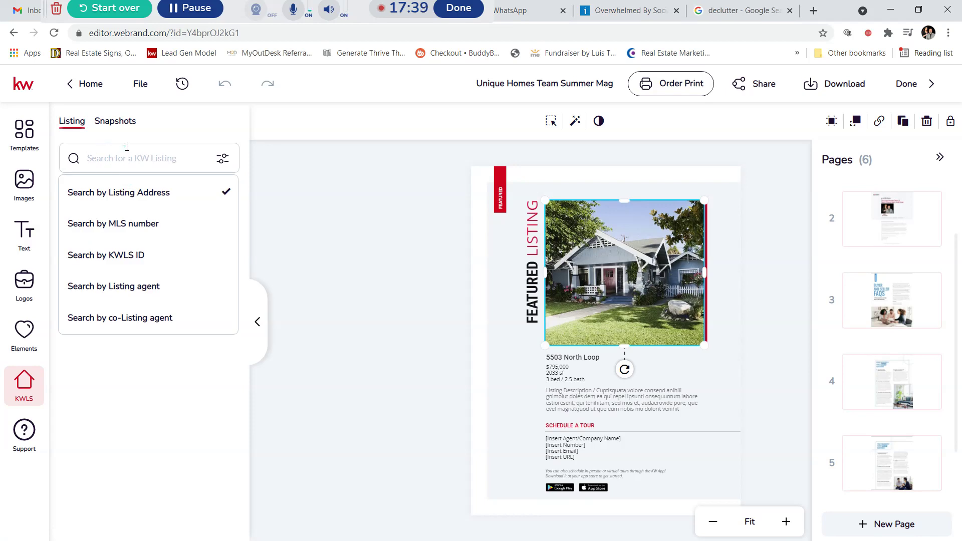
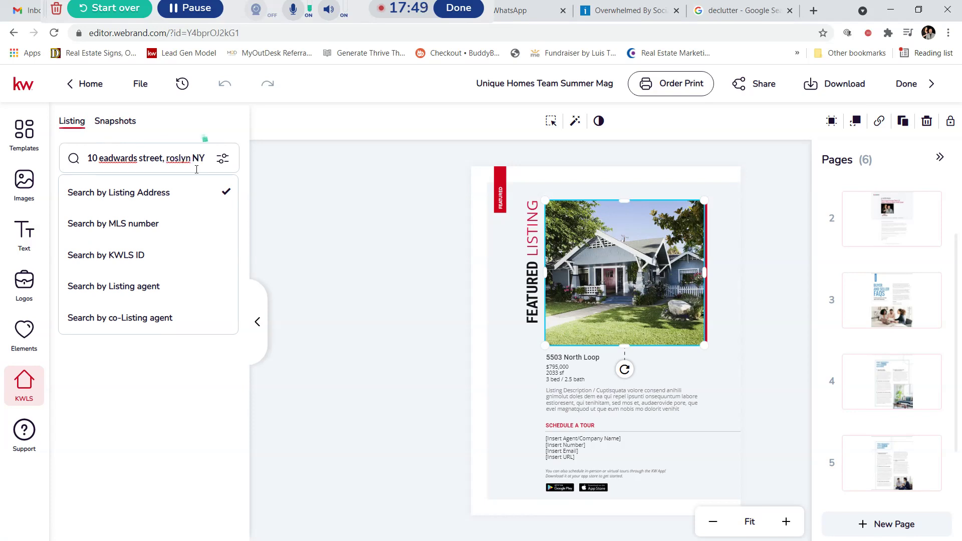
pyautogui.press('Return')
pyautogui.click(111, 160)
pyautogui.press('BackSpace')
pyautogui.click(185, 151)
pyautogui.write('n')
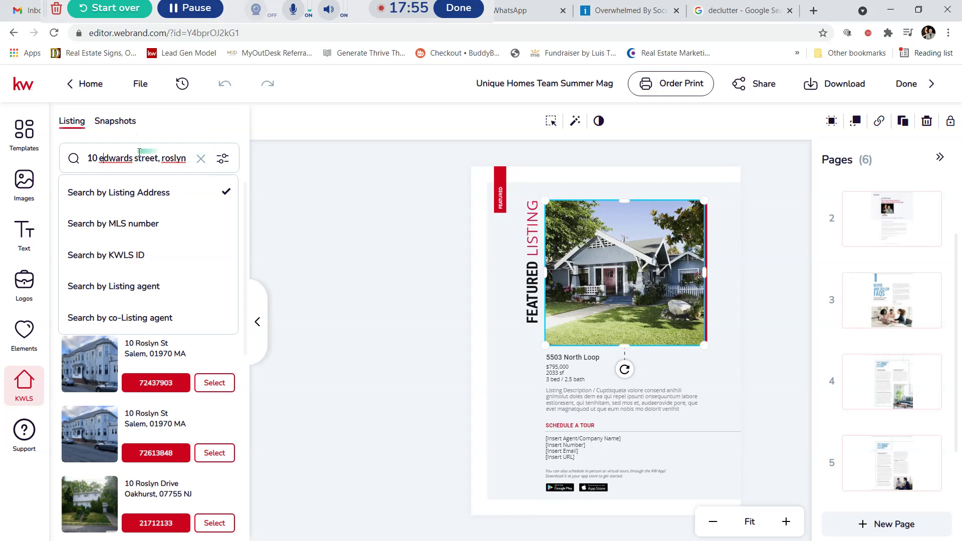
pyautogui.press('Return')
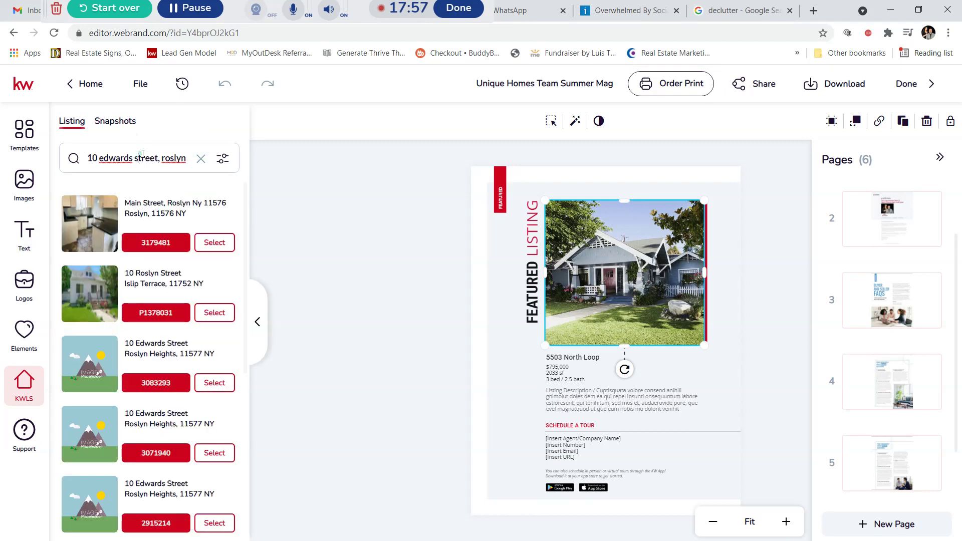
# Step: Find a Roslyn Heights listing with photos and use its brick apartment exterior as the featured photo
pyautogui.scroll(-1, 90, 250)
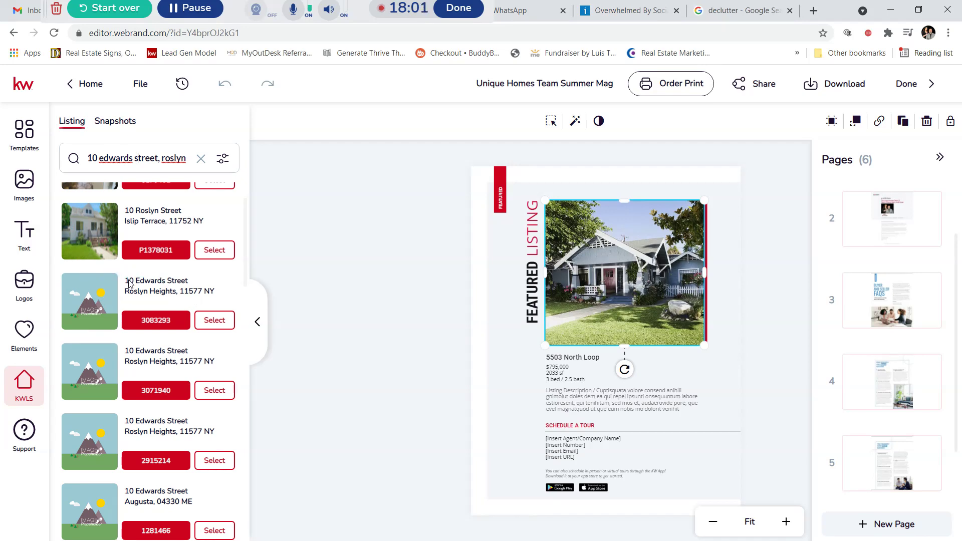
pyautogui.scroll(-1, 121, 283)
pyautogui.scroll(1, 165, 279)
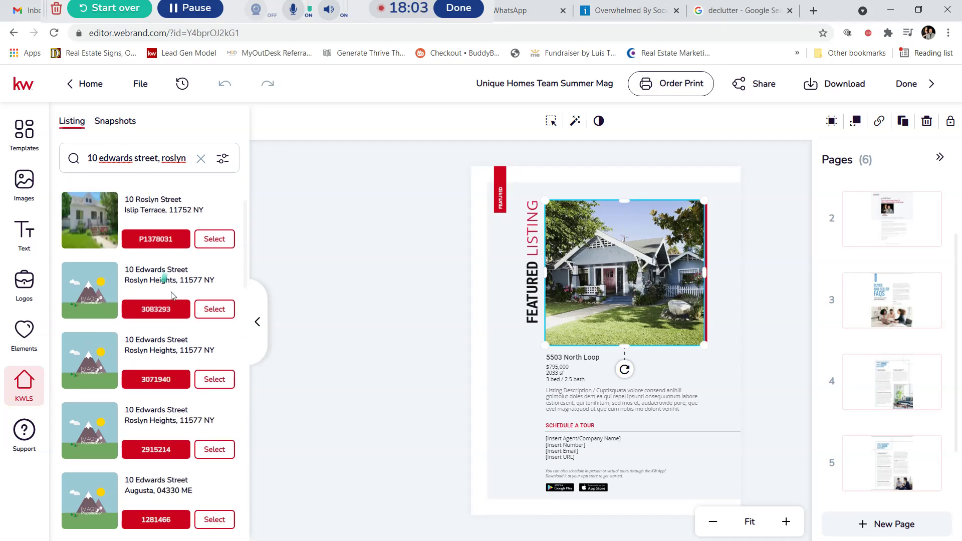
pyautogui.click(216, 323)
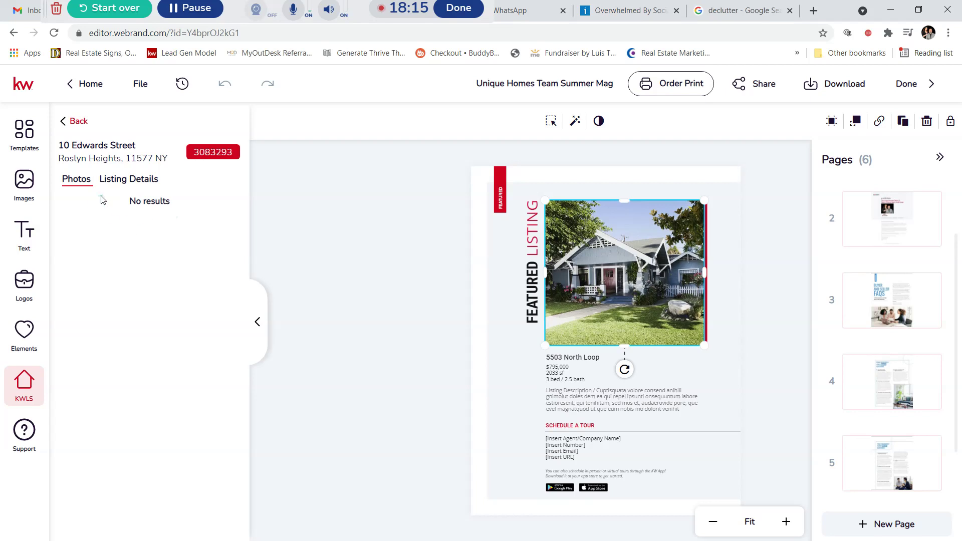
pyautogui.click(70, 121)
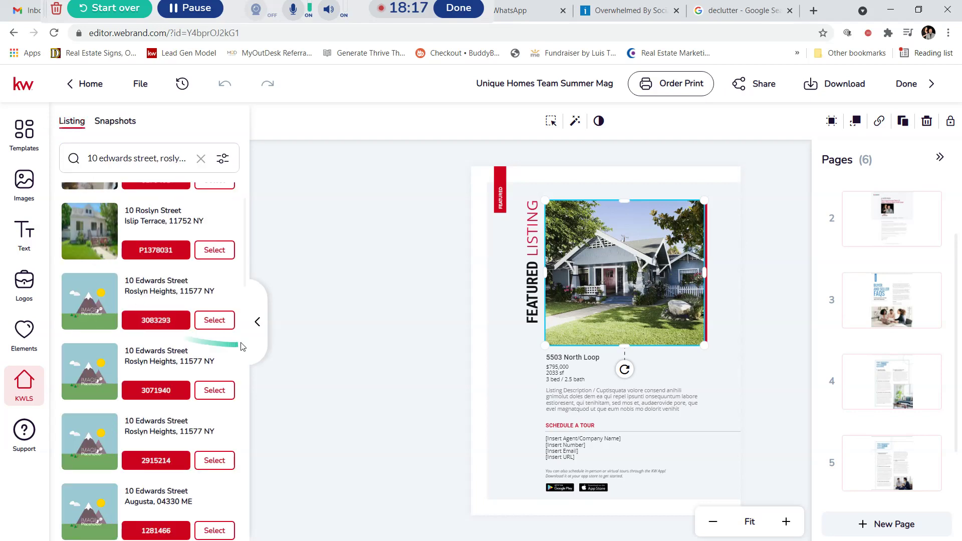
pyautogui.click(214, 320)
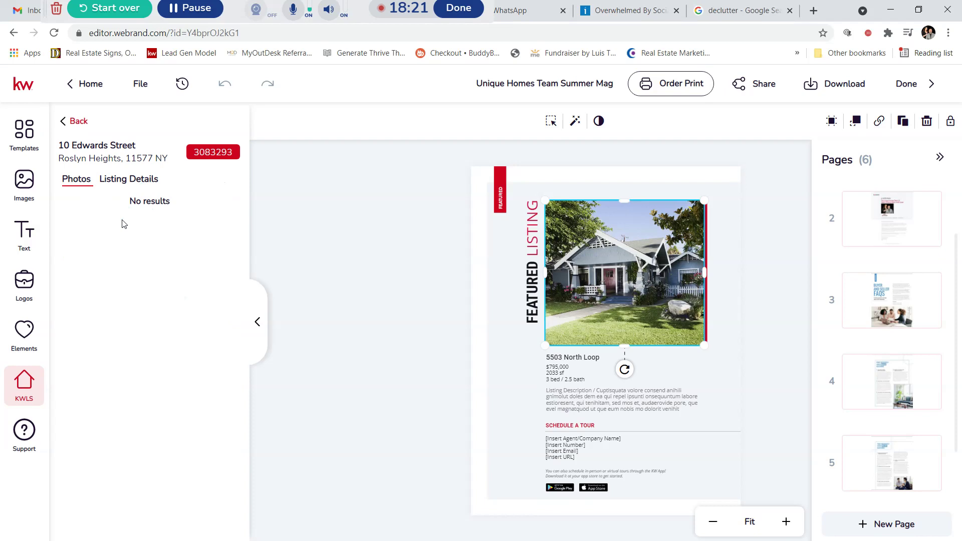
pyautogui.click(66, 123)
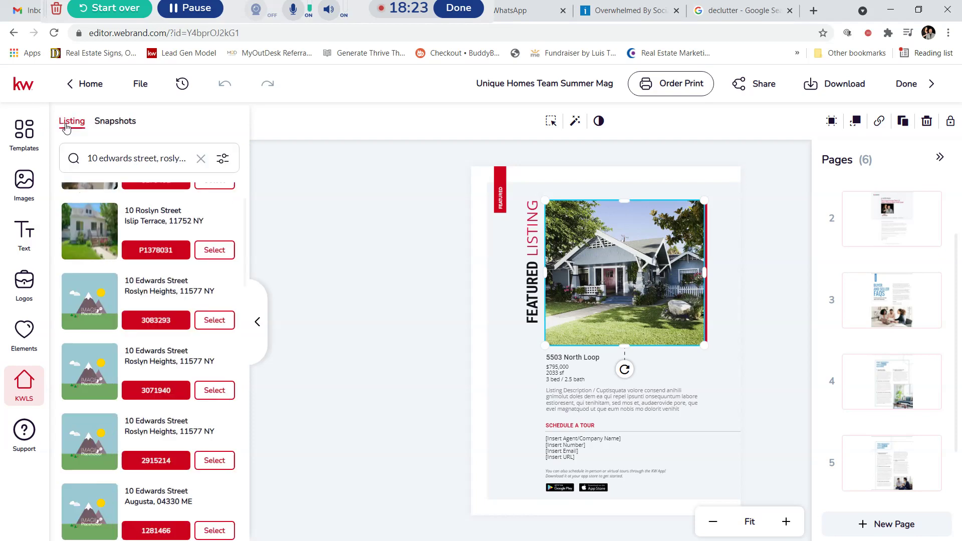
pyautogui.scroll(-5, 146, 326)
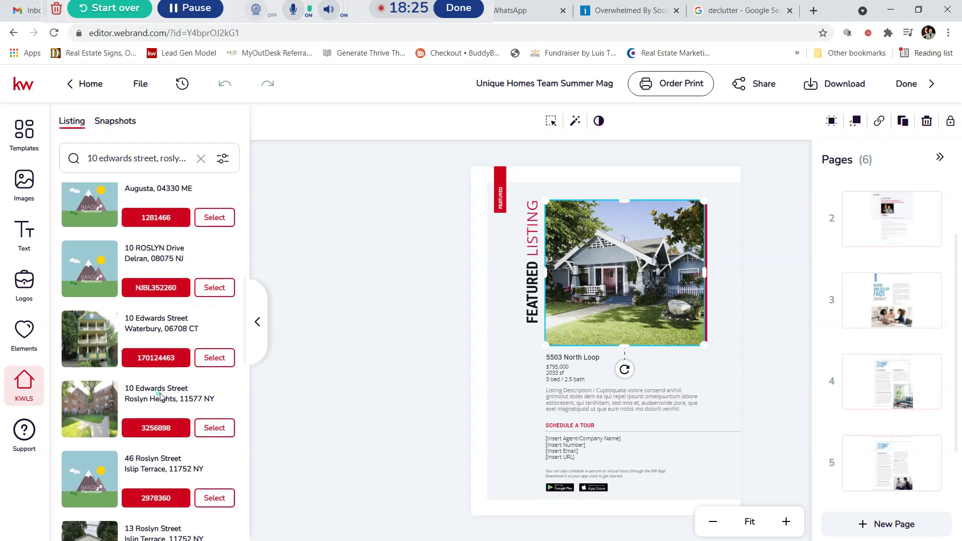
pyautogui.click(213, 436)
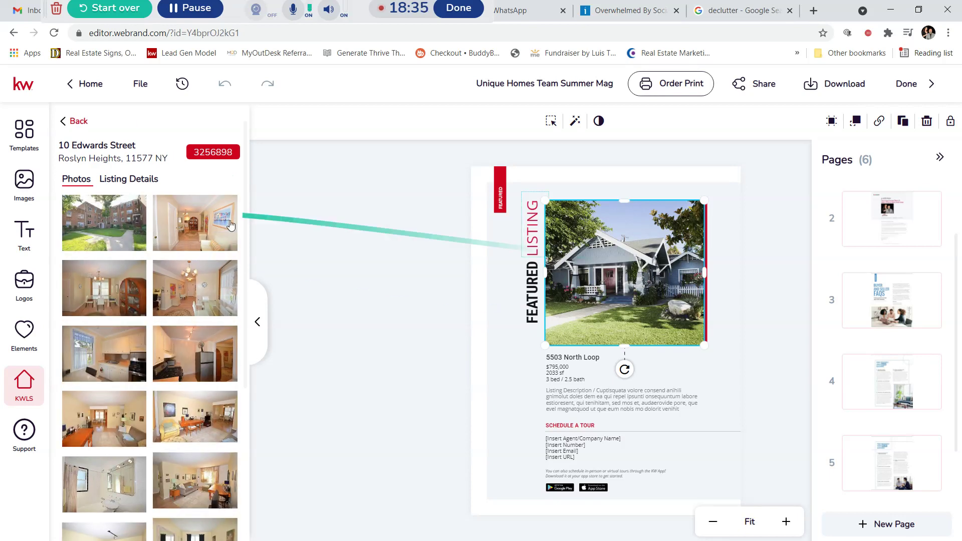
pyautogui.click(91, 207)
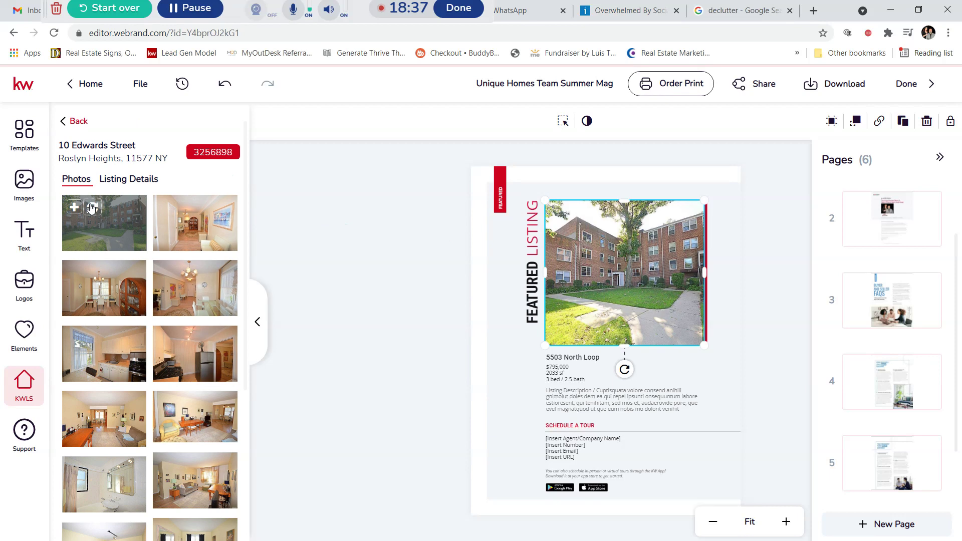
pyautogui.click(350, 327)
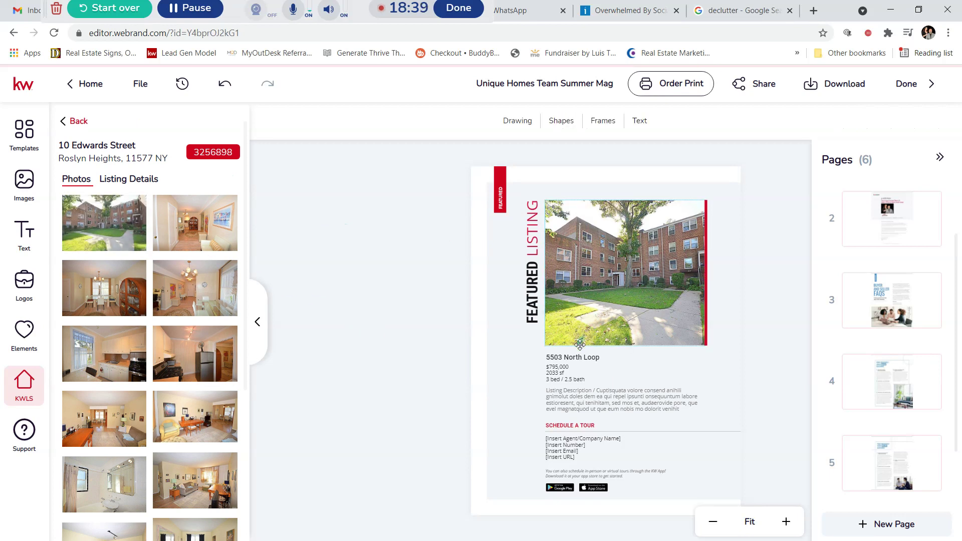
pyautogui.click(577, 360)
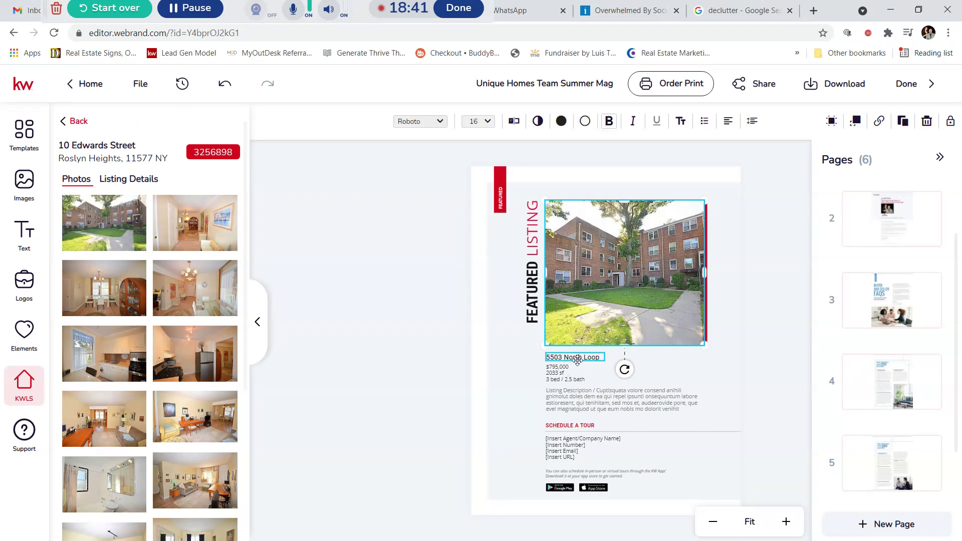
# Step: Fill the description placeholder with the listing's Property Description, 'Welcome to this top floor, sun drenched apartment'
pyautogui.click(579, 398)
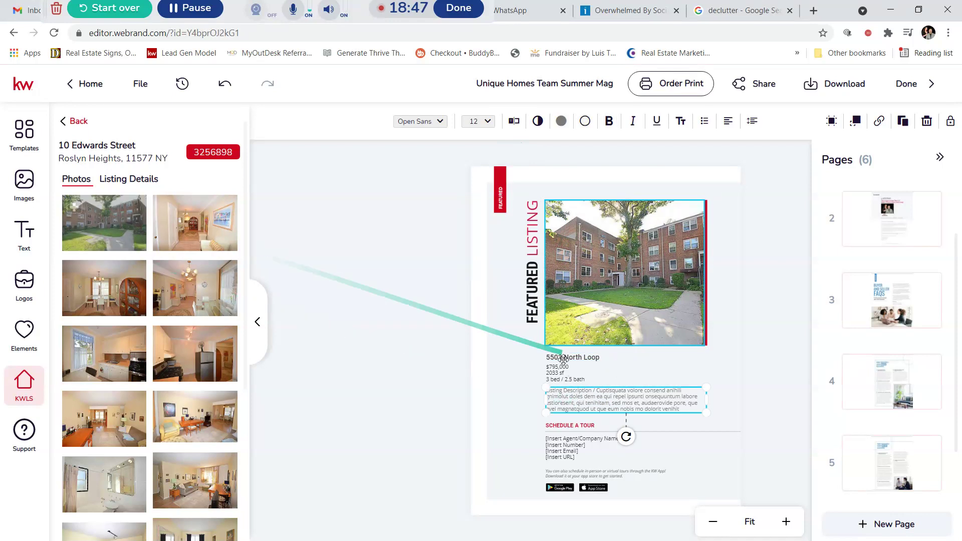
pyautogui.click(120, 185)
pyautogui.scroll(-5, 178, 241)
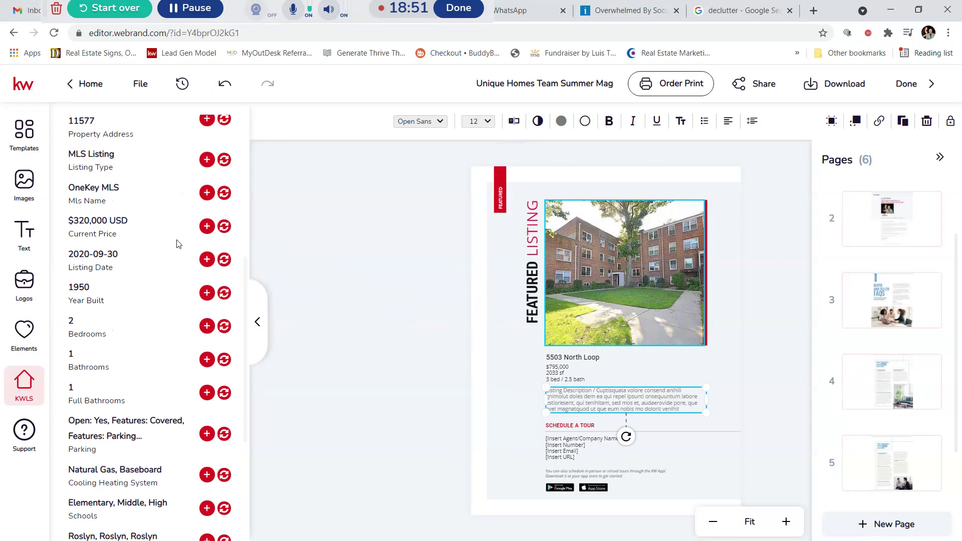
pyautogui.scroll(-5, 178, 244)
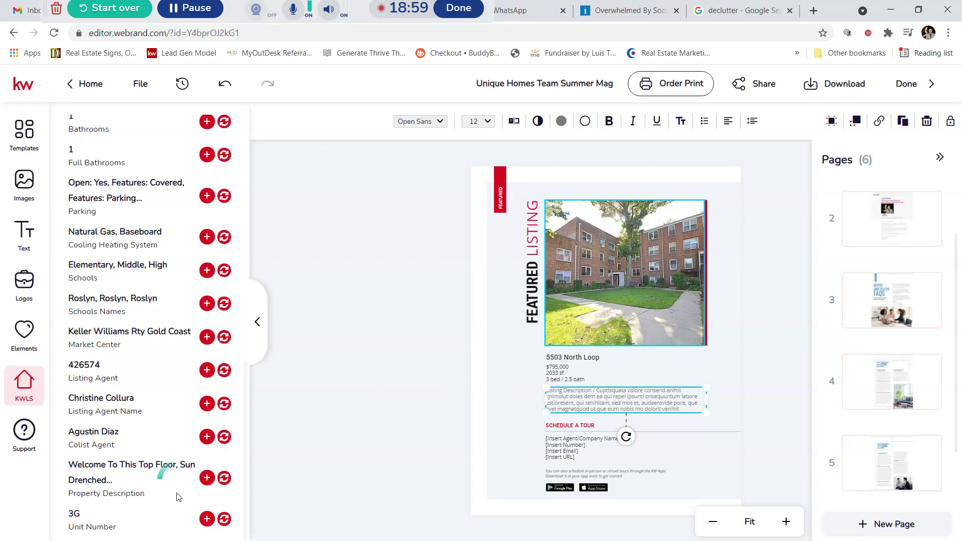
pyautogui.click(224, 479)
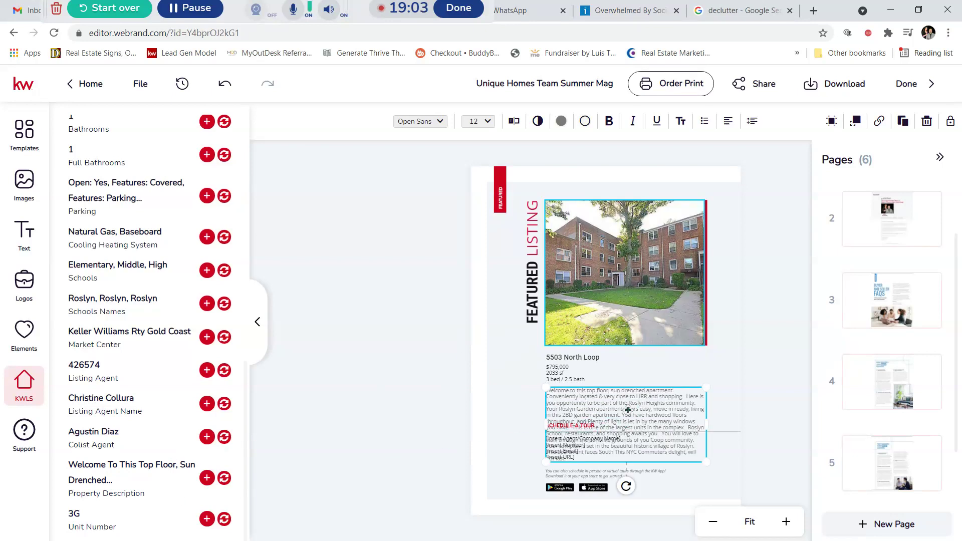
pyautogui.click(514, 122)
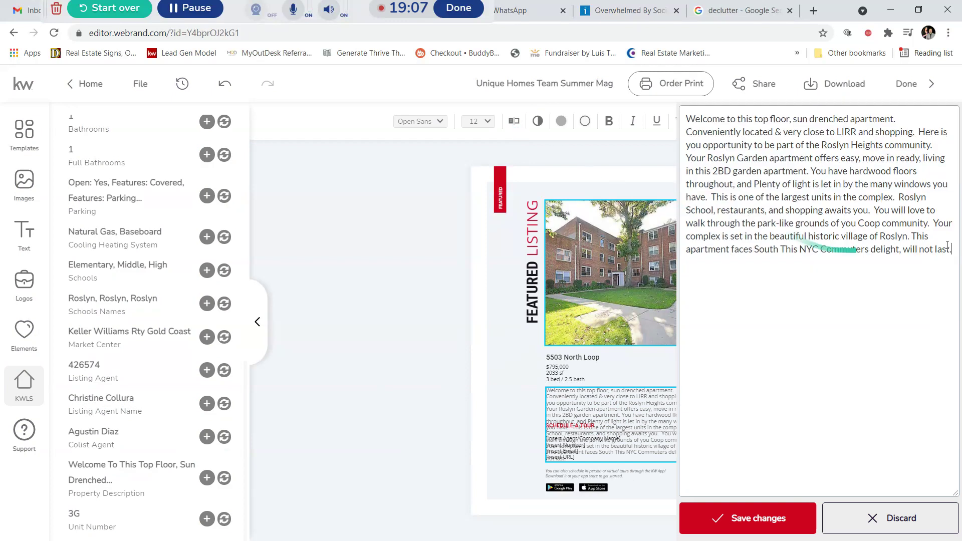
# Step: Delete the description text after the 2BD garden apartment sentence and save the changes
pyautogui.moveTo(957, 250); pyautogui.dragTo(826, 170)
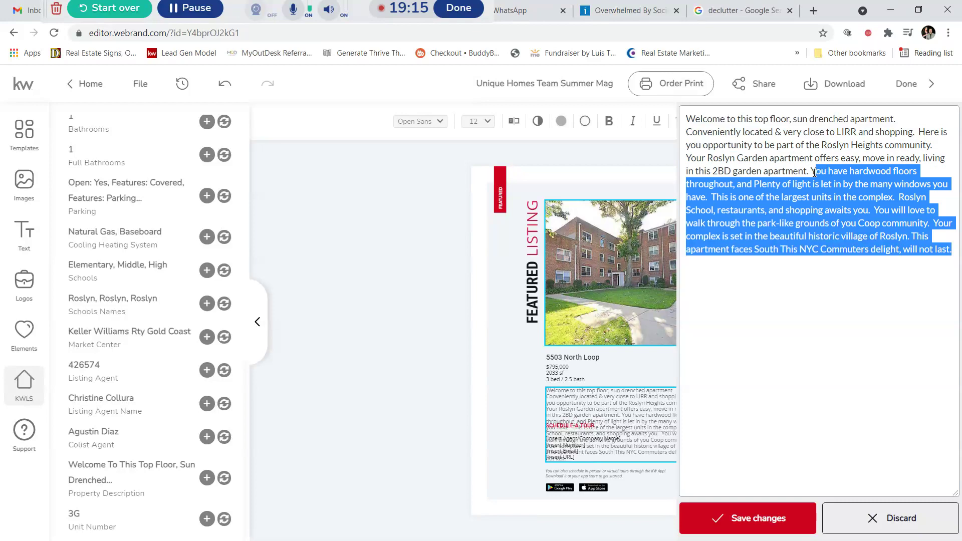
pyautogui.press('BackSpace')
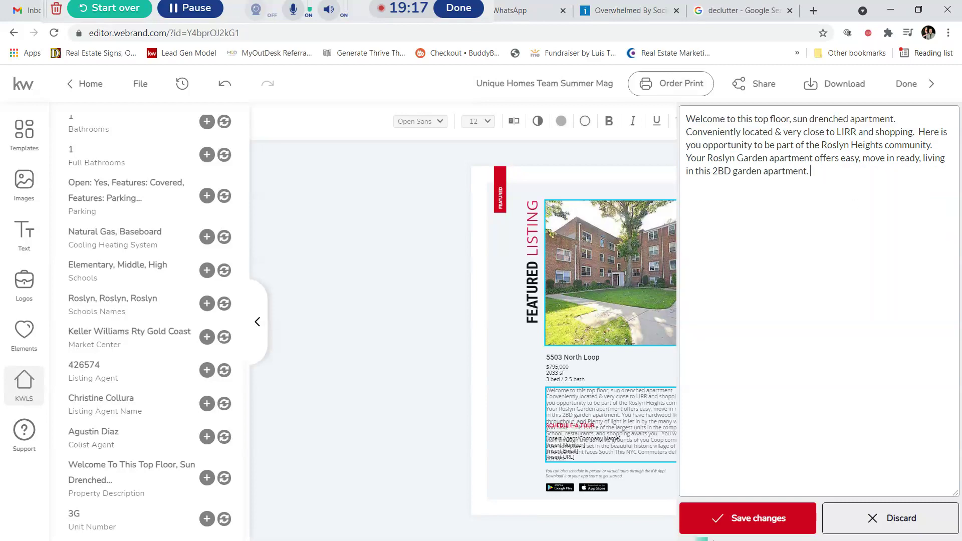
pyautogui.click(756, 520)
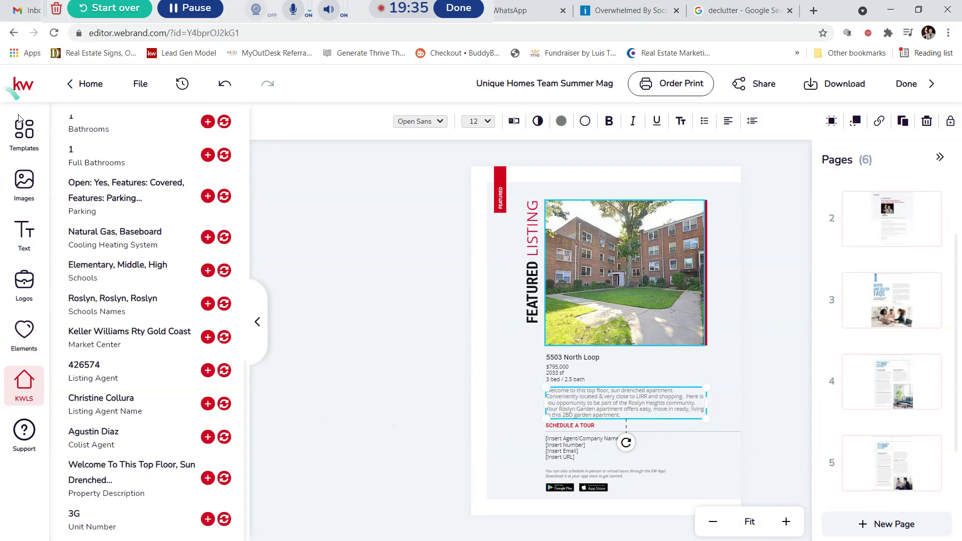
pyautogui.click(18, 136)
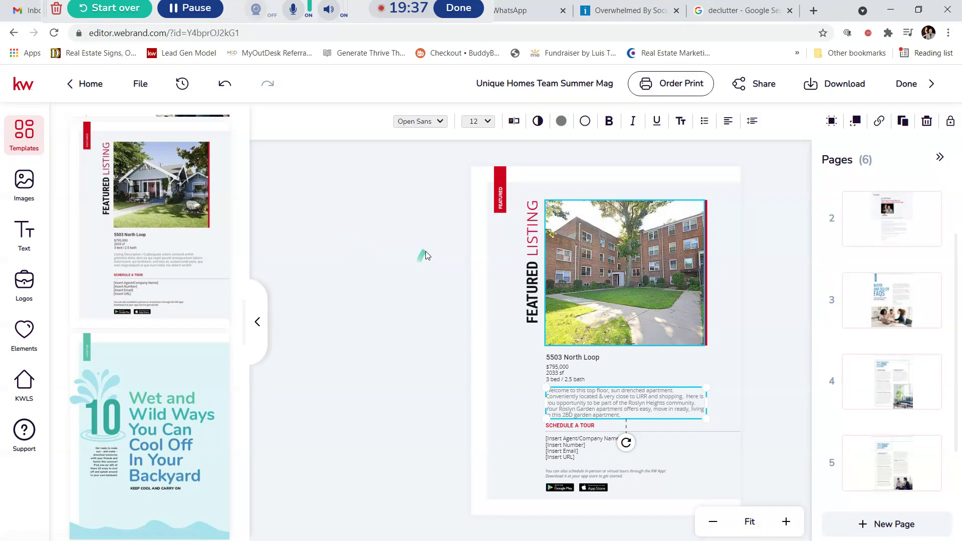
# Step: Add the Real Value Real Experience agent credentials page, bringing the booklet to nine pages
pyautogui.moveTo(181, 246)
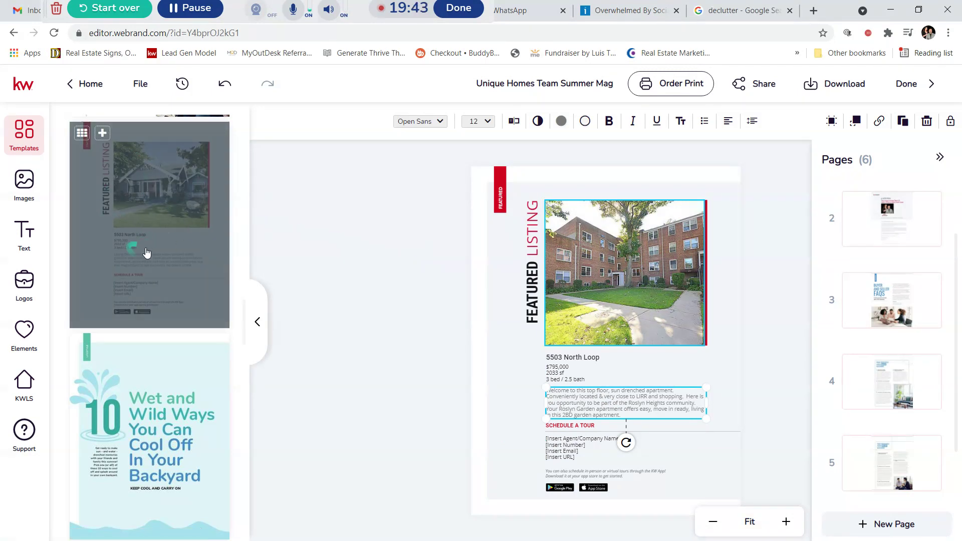
pyautogui.scroll(-3, 157, 245)
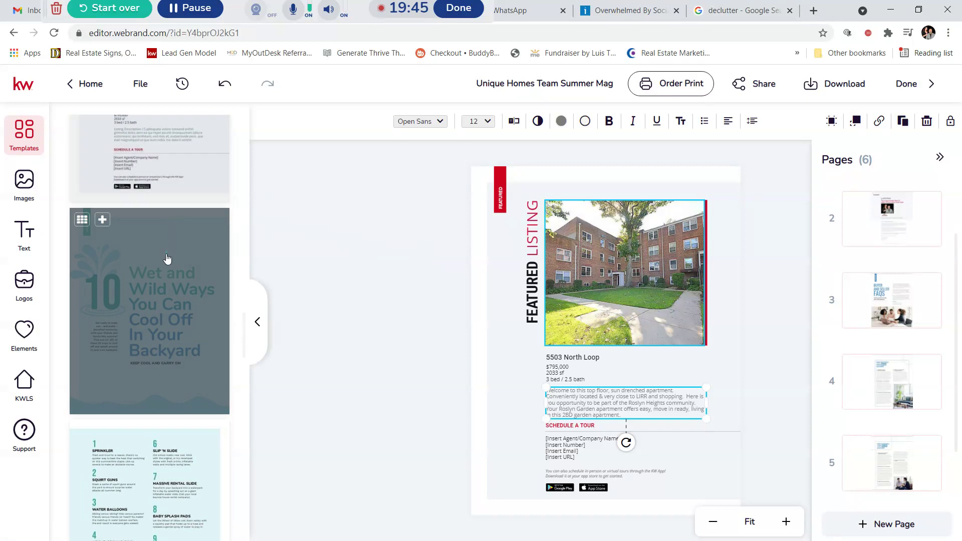
pyautogui.scroll(-2, 882, 401)
pyautogui.click(868, 458)
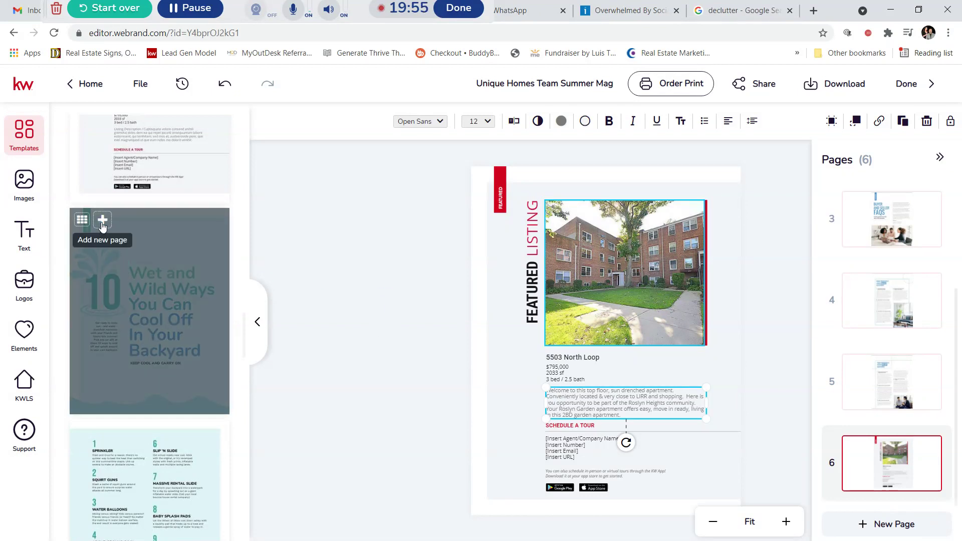
pyautogui.click(102, 221)
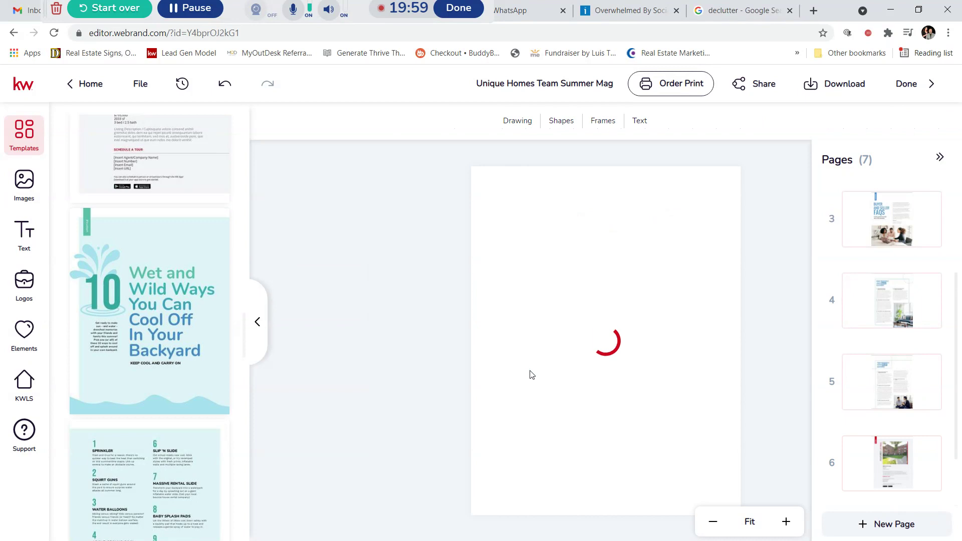
pyautogui.scroll(-5, 215, 329)
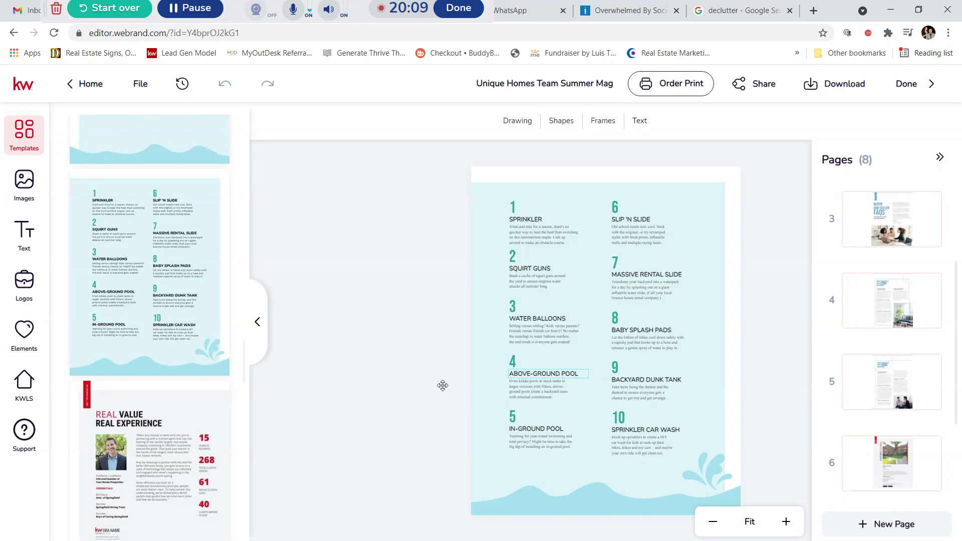
pyautogui.scroll(-3, 173, 321)
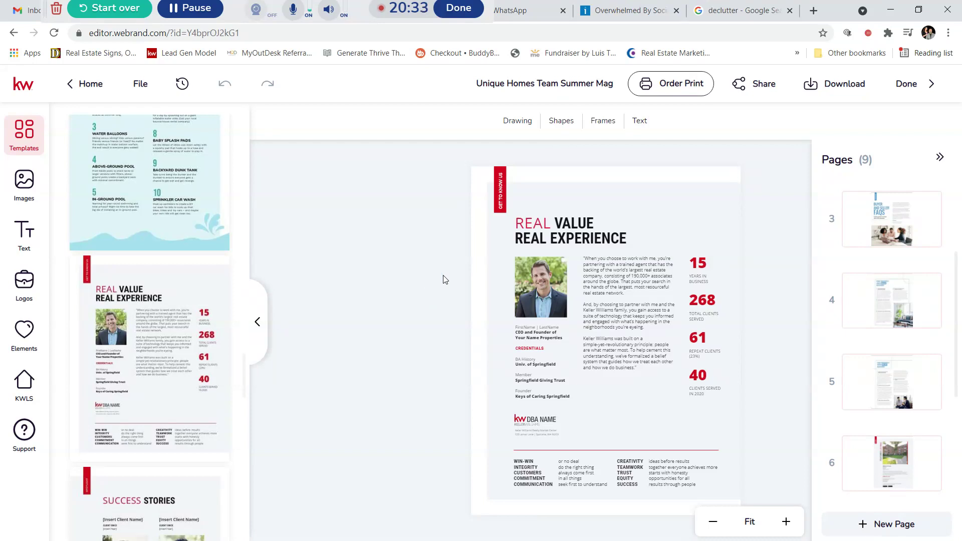
# Step: Swap the Real Value page's agent photo for the couple's photo from My Assets and adjust it
pyautogui.click(532, 287)
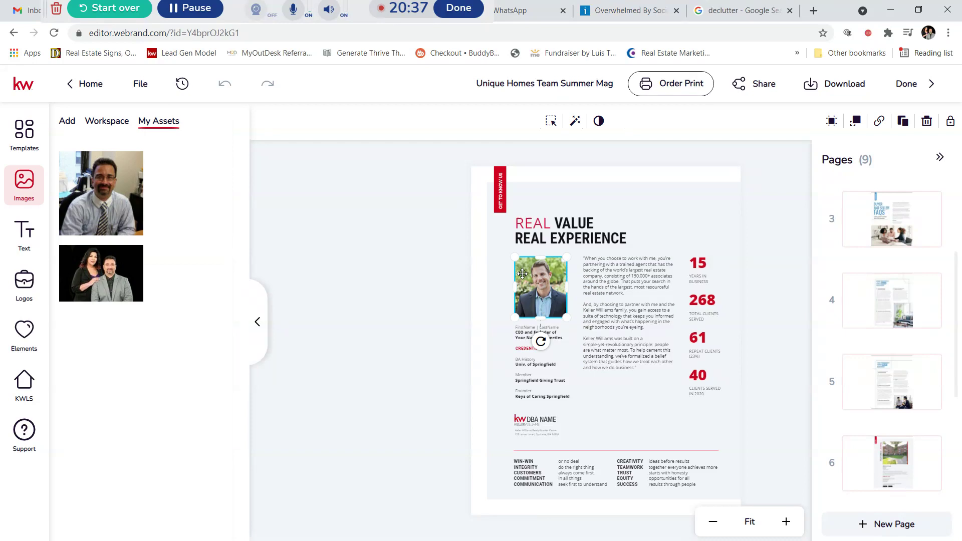
pyautogui.moveTo(100, 266)
pyautogui.moveTo(98, 263); pyautogui.dragTo(533, 341)
pyautogui.moveTo(533, 381); pyautogui.dragTo(692, 281)
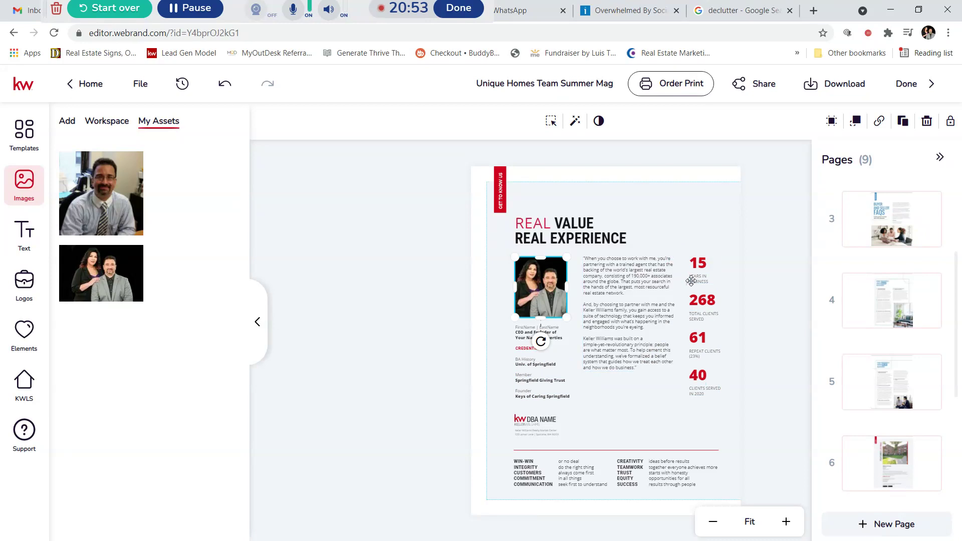
pyautogui.moveTo(691, 233); pyautogui.dragTo(708, 270)
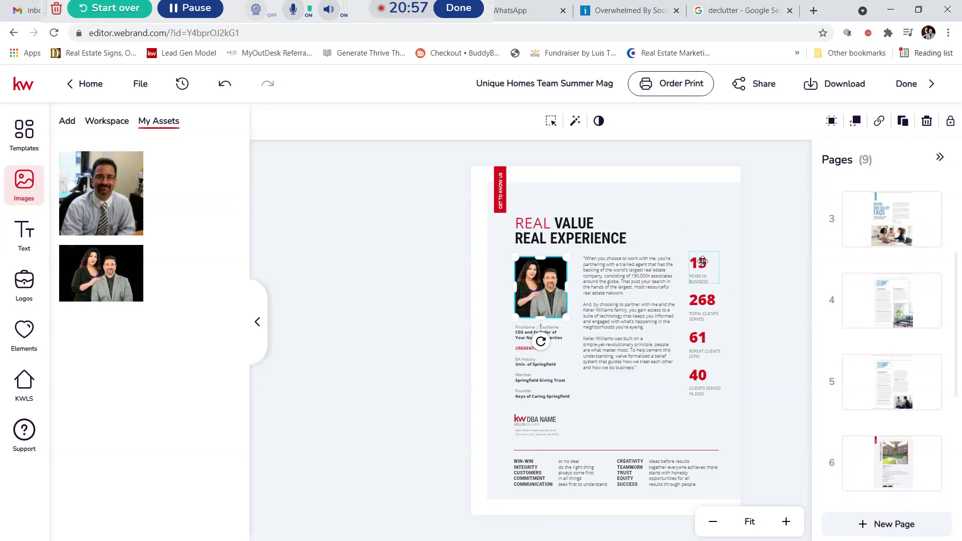
pyautogui.moveTo(711, 274); pyautogui.dragTo(702, 437)
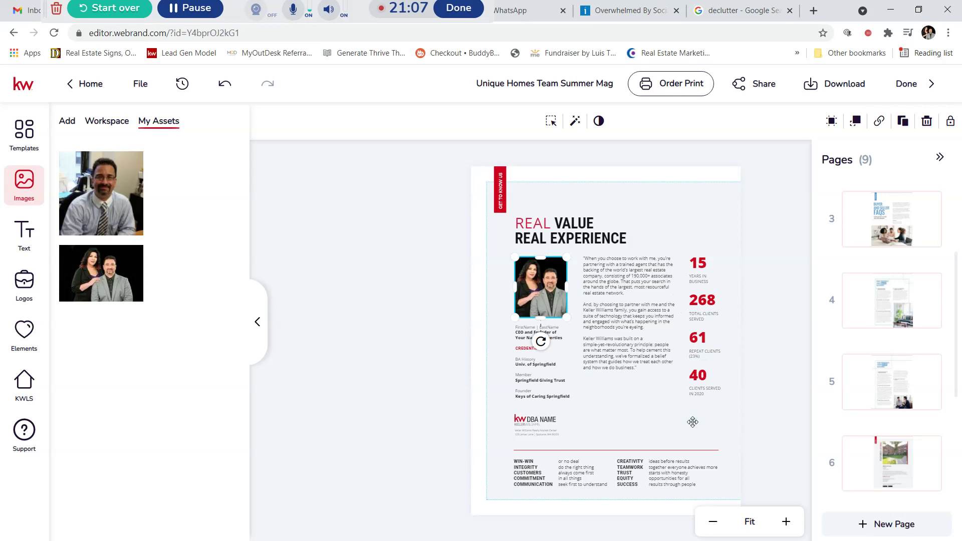
pyautogui.moveTo(675, 381); pyautogui.dragTo(600, 394)
pyautogui.moveTo(670, 406); pyautogui.dragTo(210, 365)
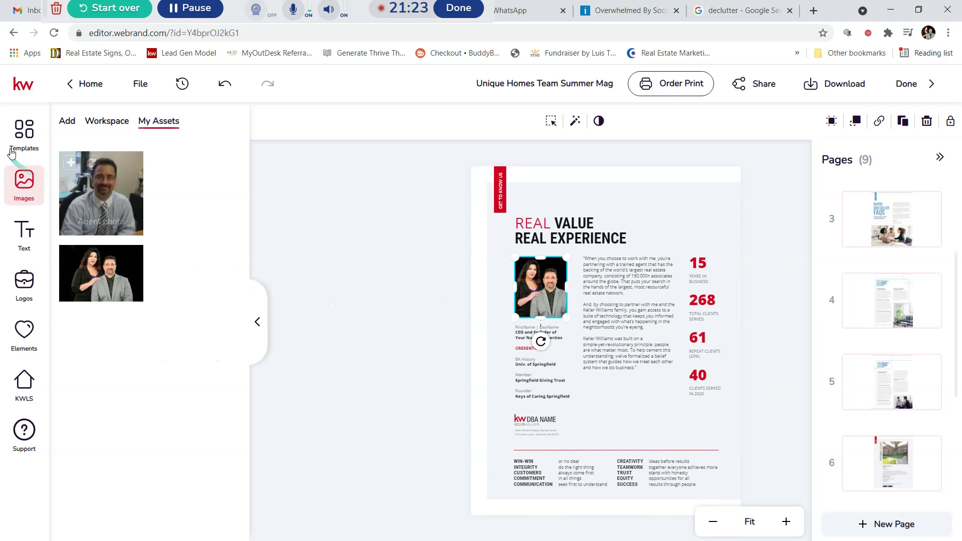
# Step: Add the Success Stories client testimonial template as page 10
pyautogui.click(16, 136)
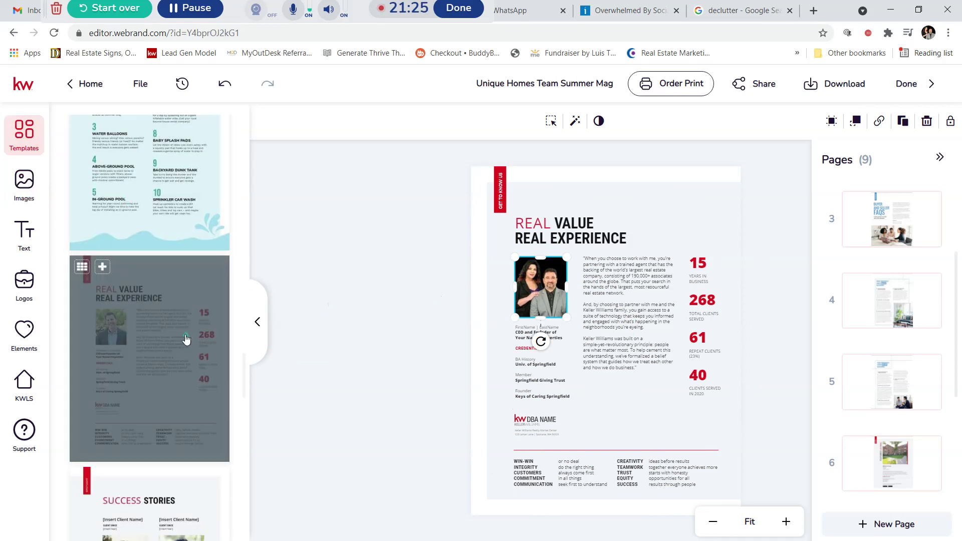
pyautogui.scroll(-1, 910, 415)
pyautogui.scroll(-4, 910, 415)
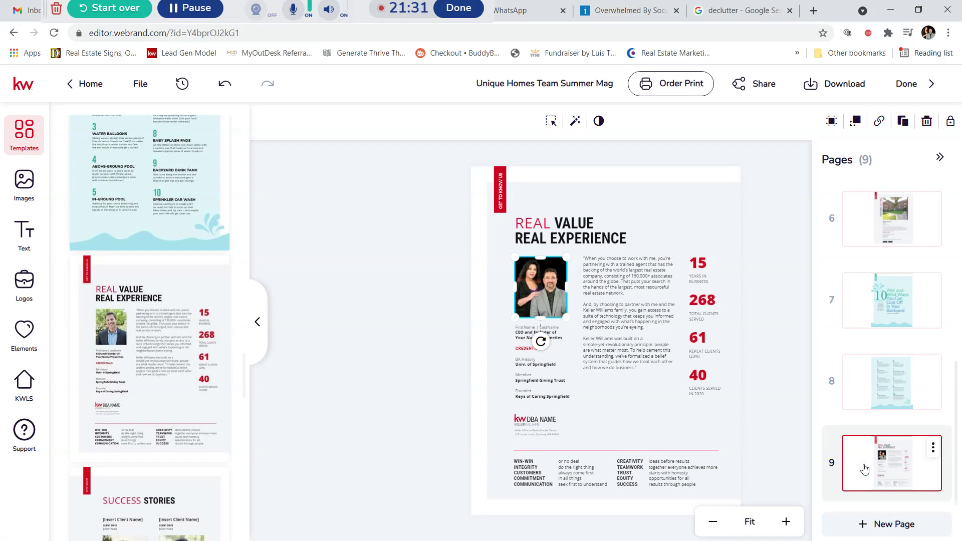
pyautogui.scroll(-5, 193, 333)
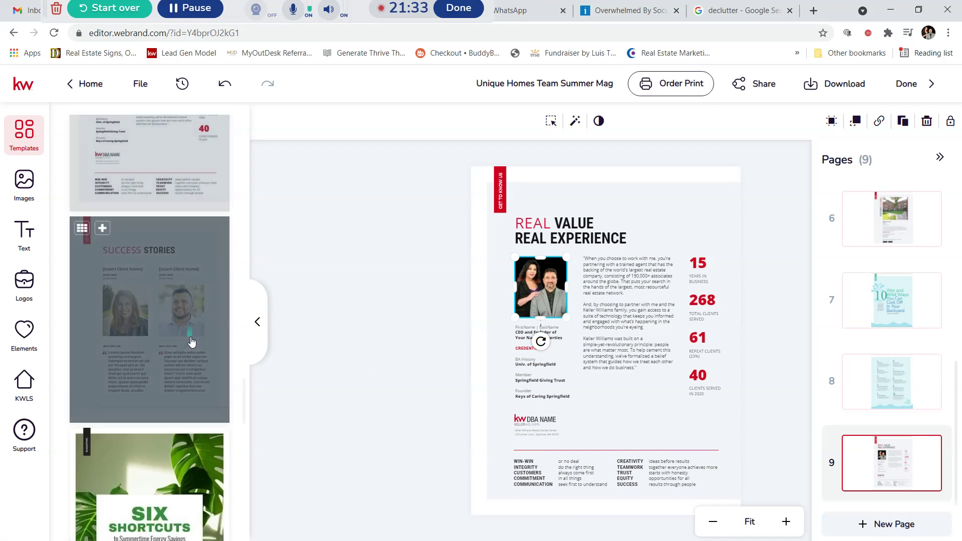
pyautogui.click(102, 229)
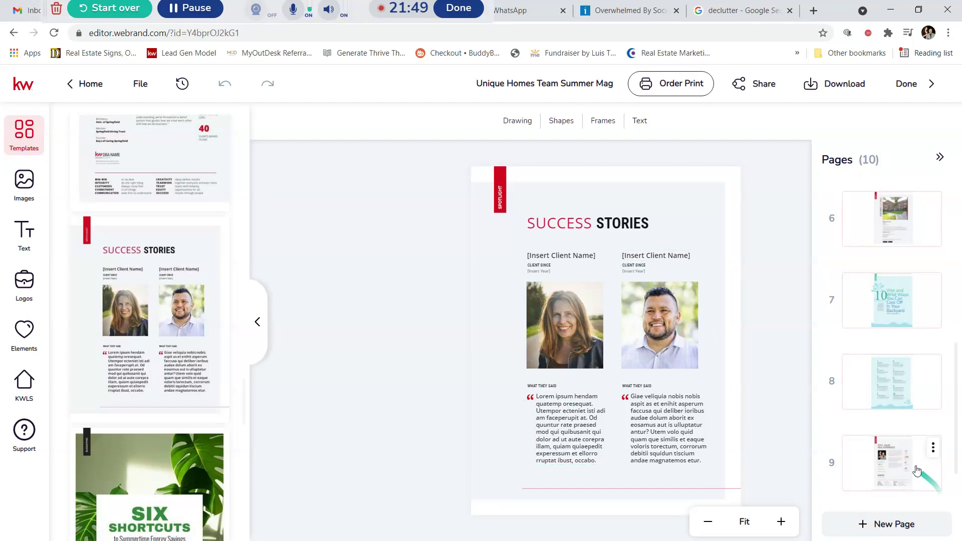
pyautogui.click(933, 448)
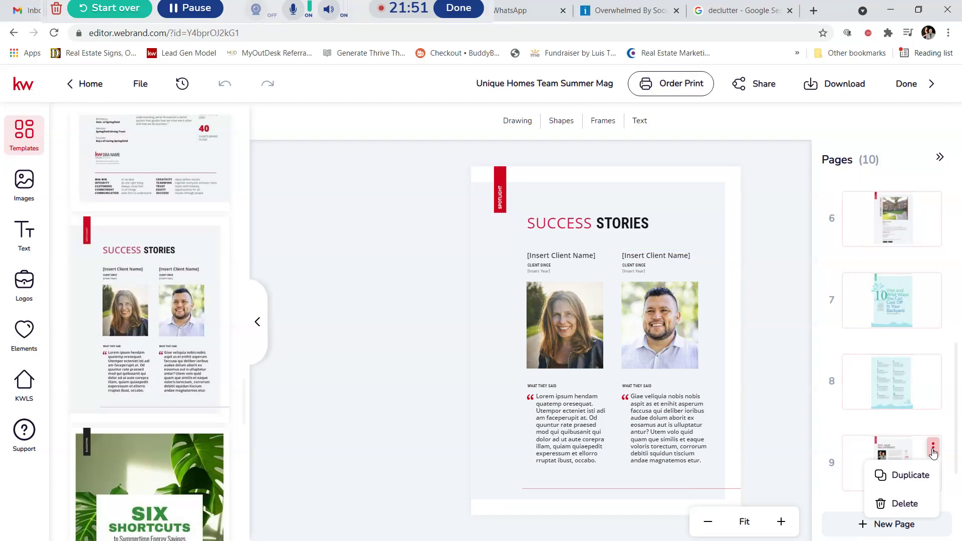
pyautogui.click(395, 329)
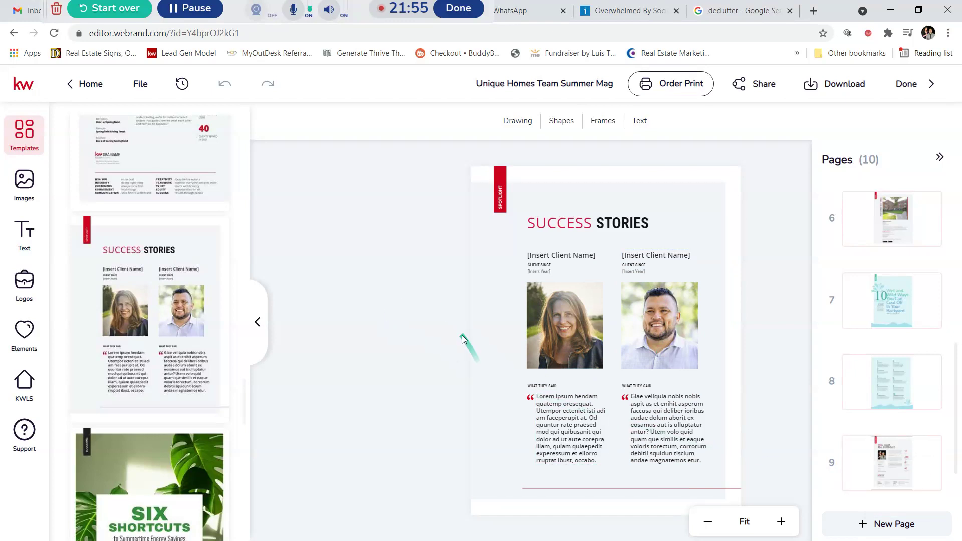
pyautogui.scroll(-5, 150, 311)
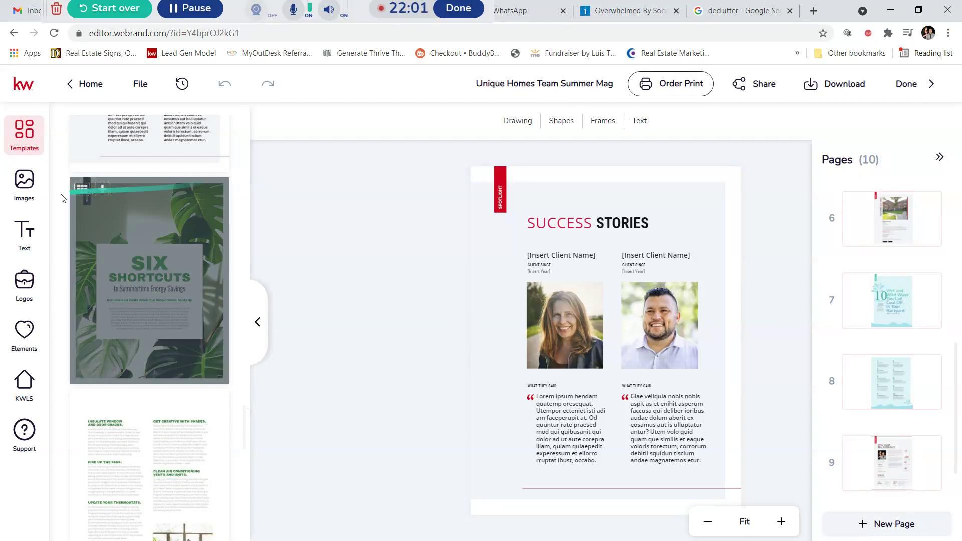
# Step: Add the Six Shortcuts cover, its energy-saving tips page, and the Hottest Spring Listings page
pyautogui.click(103, 190)
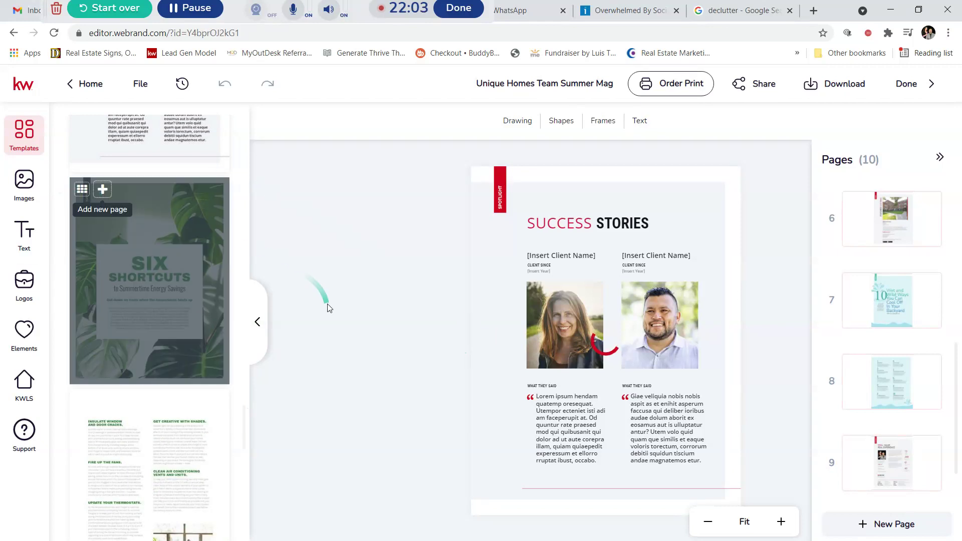
pyautogui.scroll(-7, 178, 315)
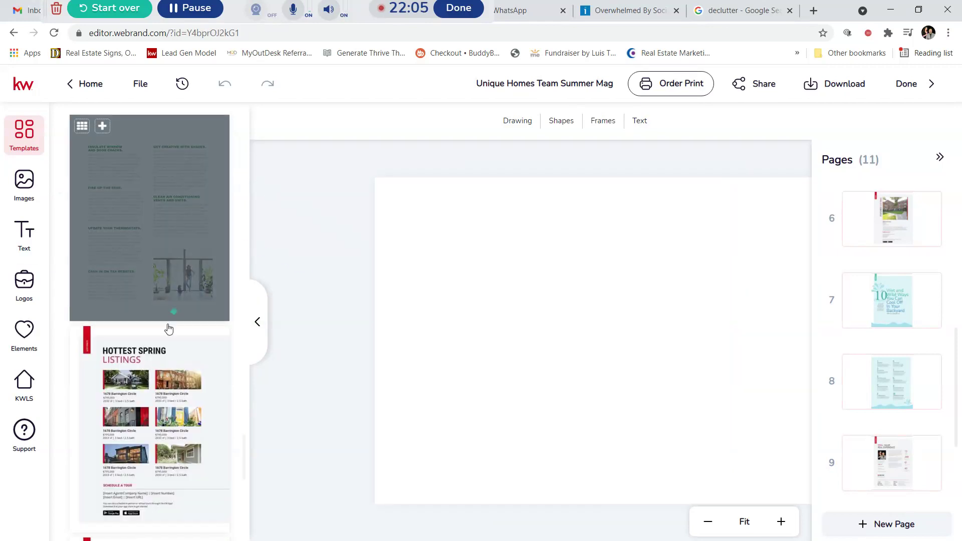
pyautogui.scroll(5, 178, 321)
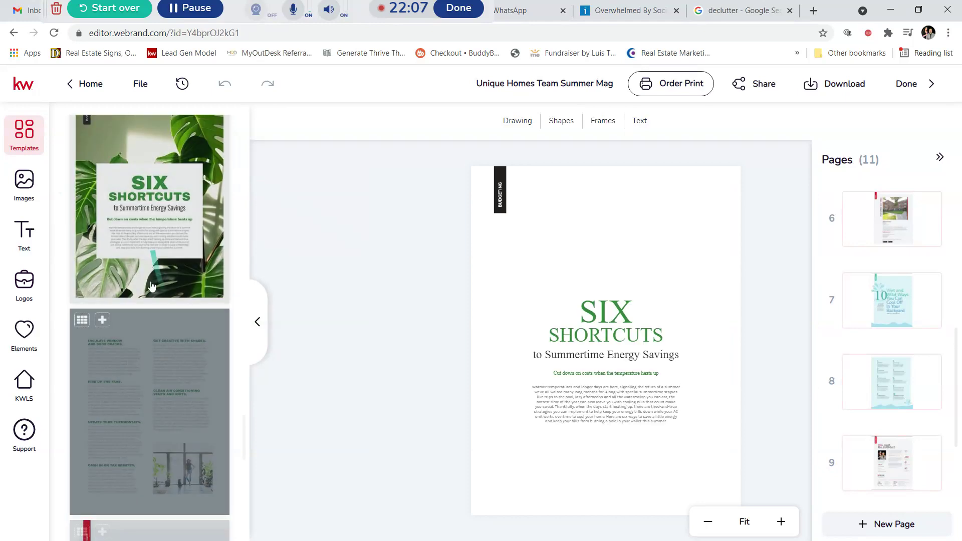
pyautogui.scroll(-1, 140, 344)
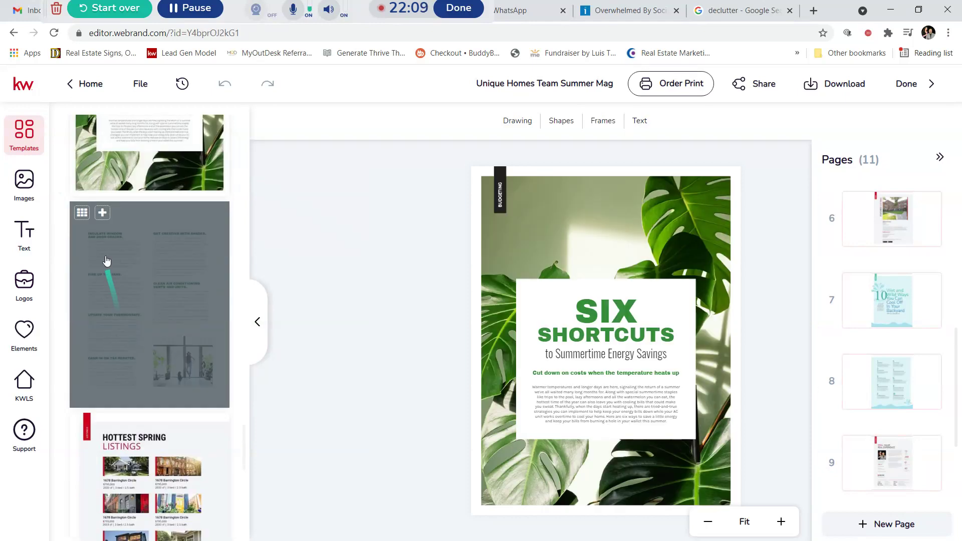
pyautogui.click(103, 215)
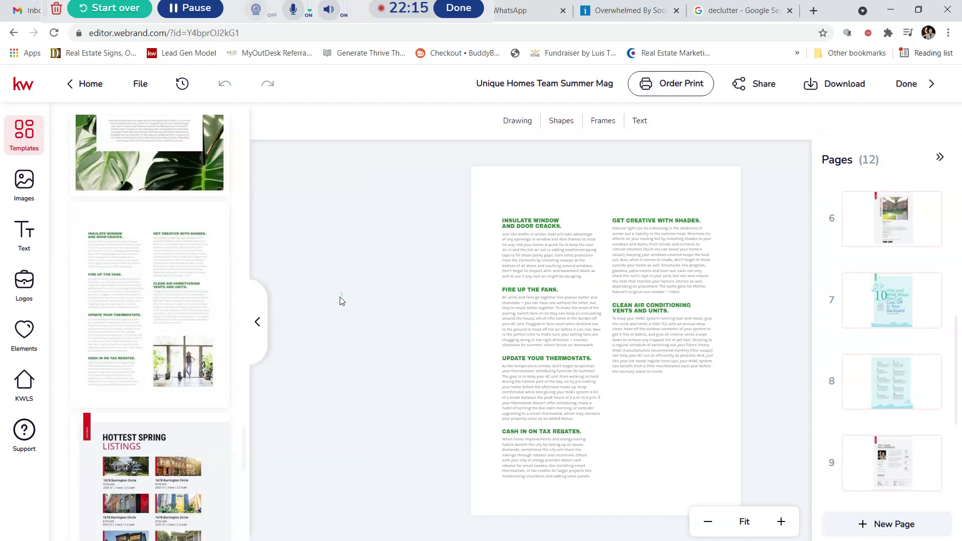
pyautogui.scroll(-5, 171, 371)
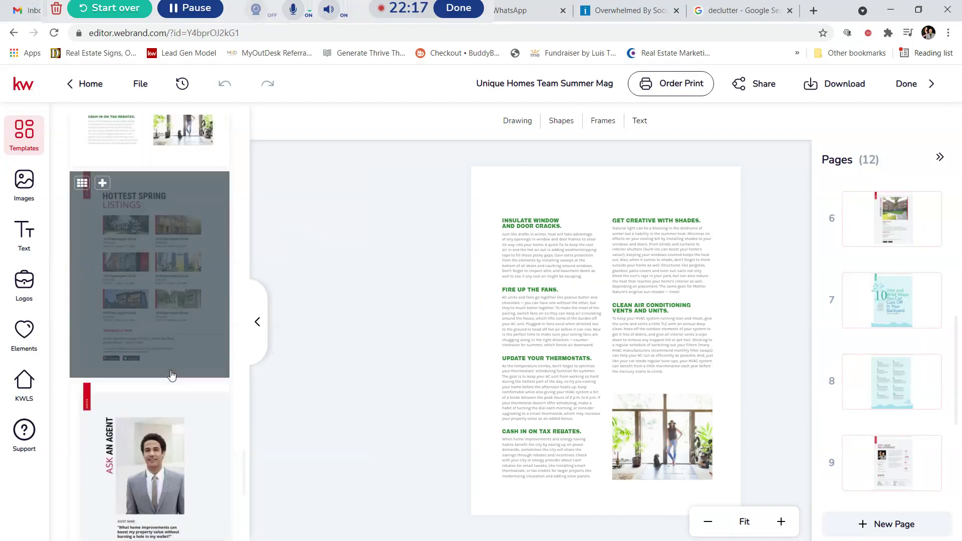
pyautogui.click(102, 175)
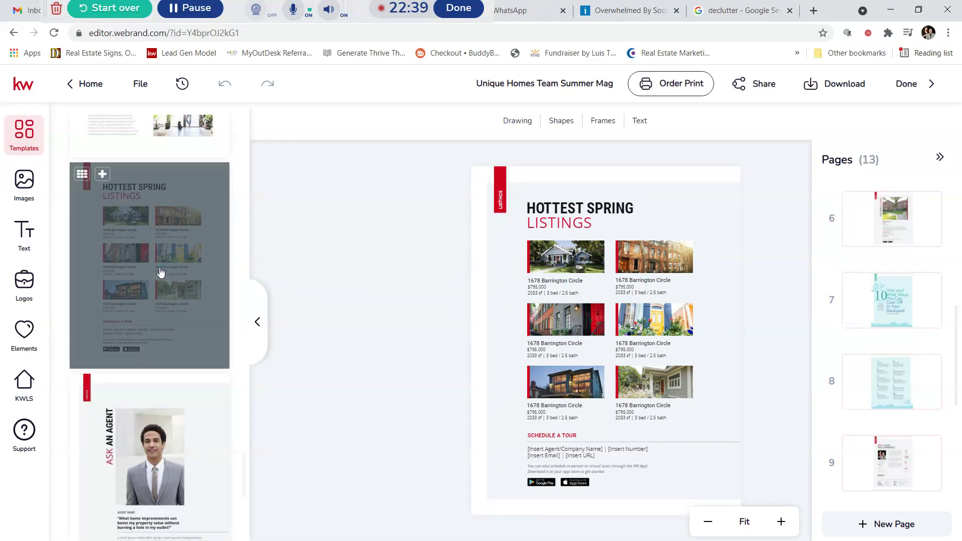
pyautogui.scroll(-3, 150, 301)
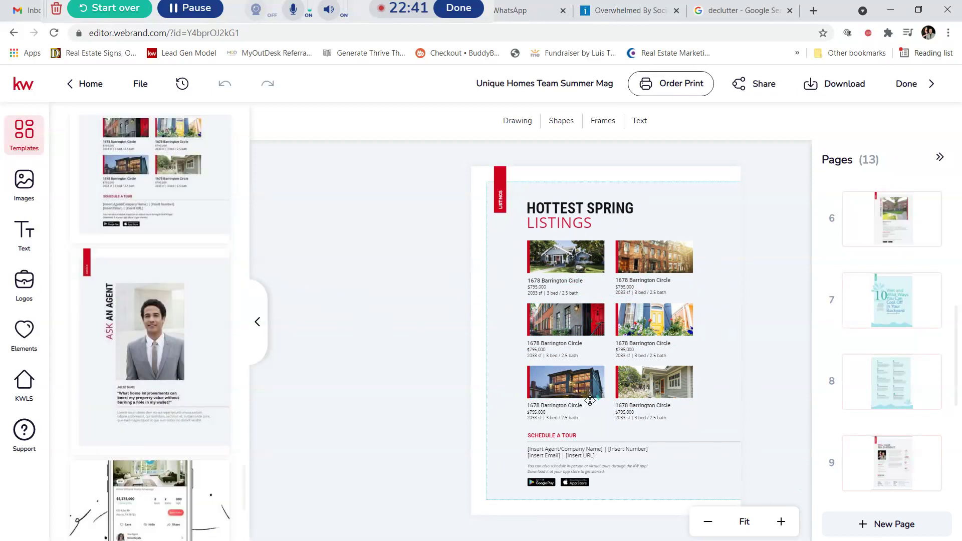
# Step: Add the Ask An Agent template as page 14 and select its agent portrait
pyautogui.moveTo(128, 281)
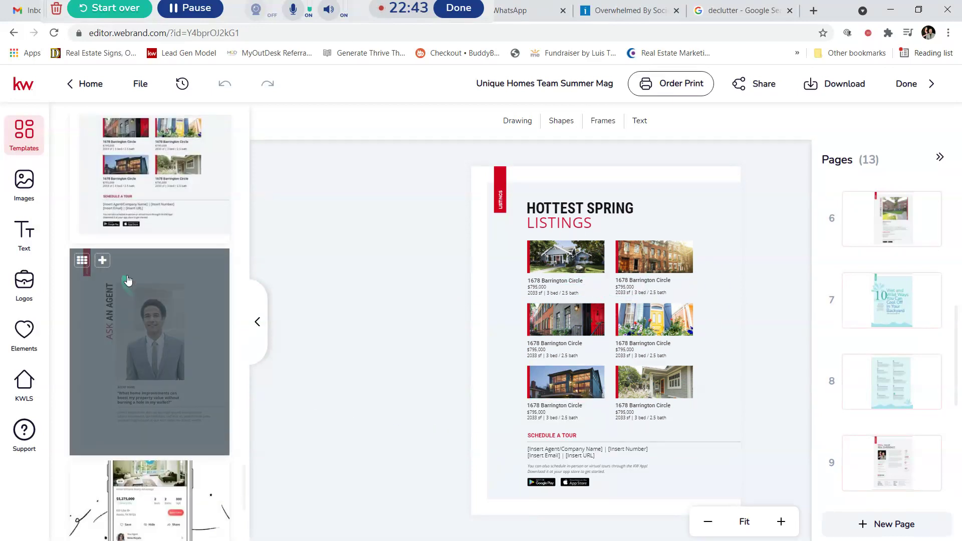
pyautogui.click(103, 262)
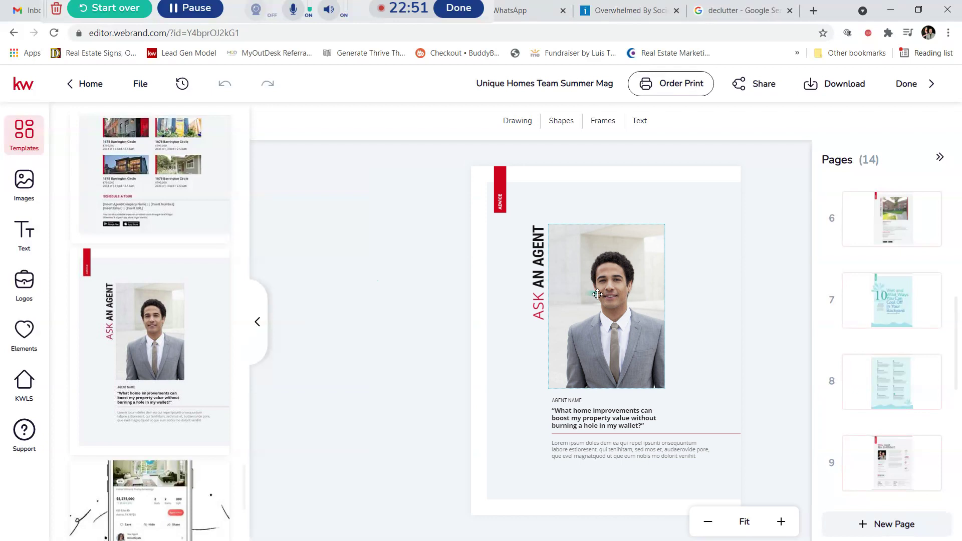
pyautogui.click(598, 294)
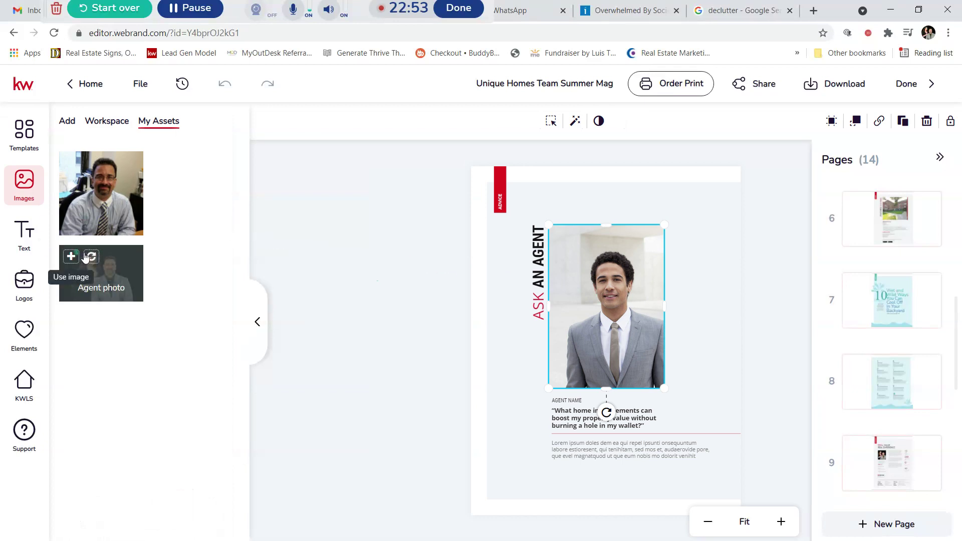
# Step: Replace the agent portrait with the couple's photo from My Assets, then select the name and paragraph text
pyautogui.click(90, 257)
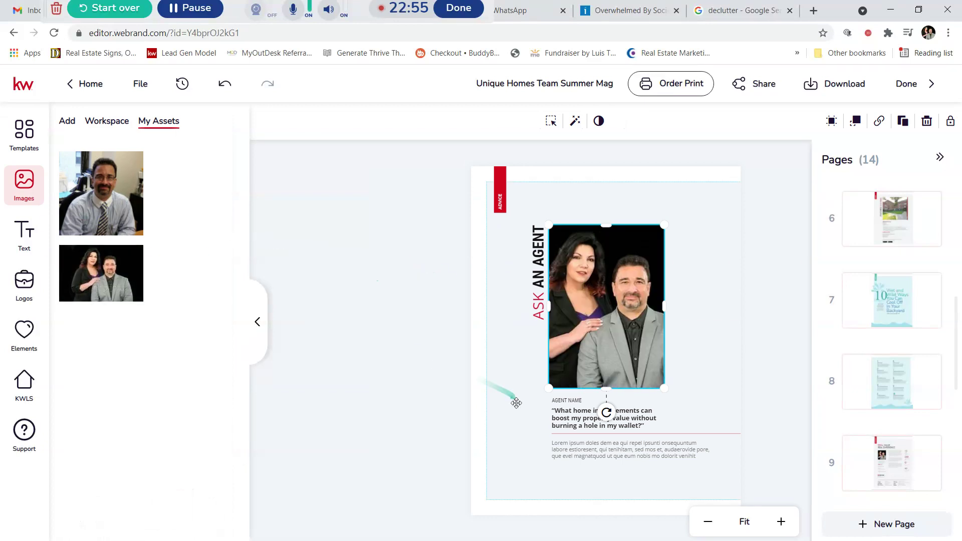
pyautogui.click(567, 400)
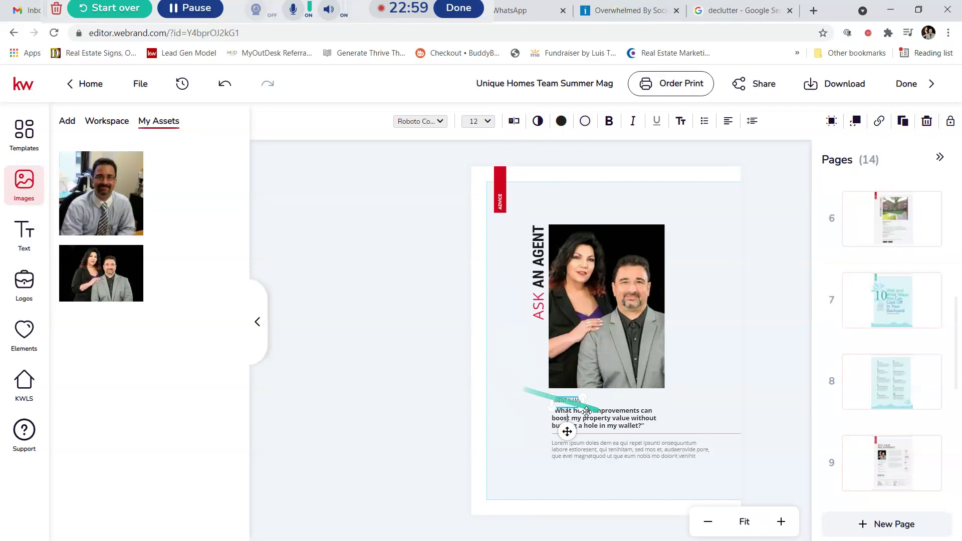
pyautogui.click(427, 390)
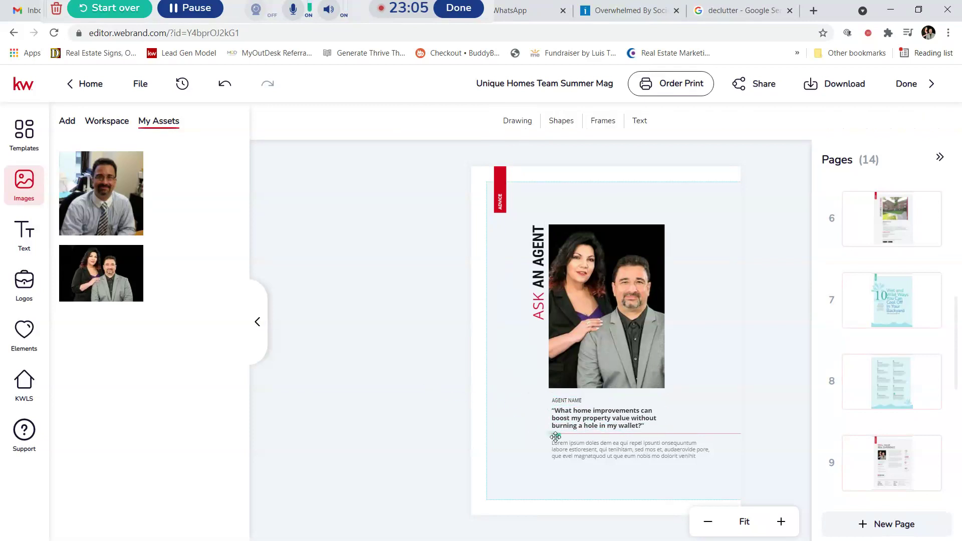
pyautogui.click(590, 447)
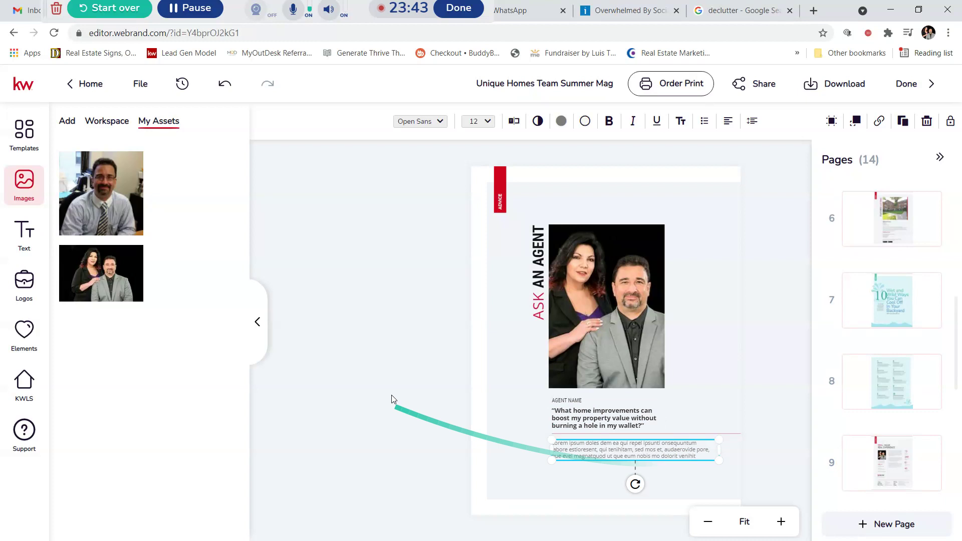
pyautogui.click(25, 133)
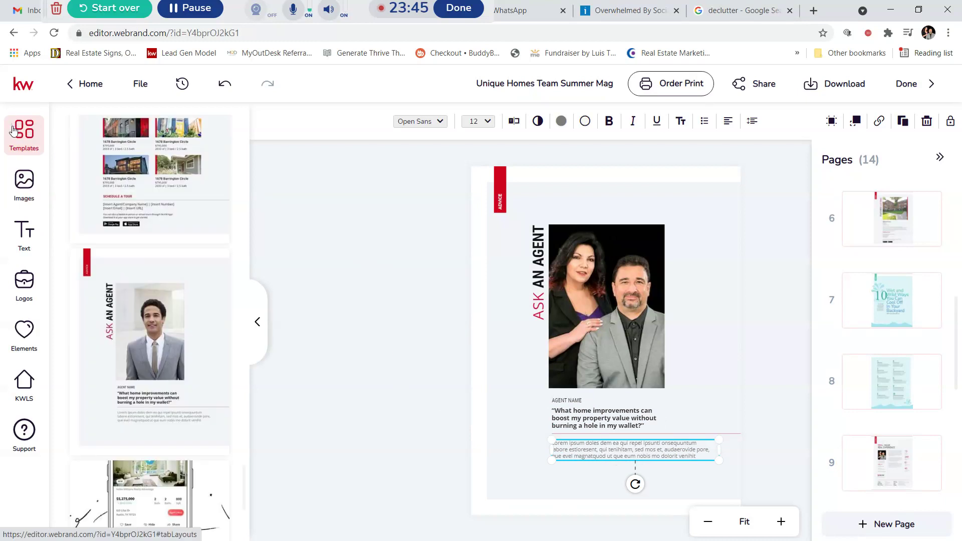
# Step: Add the 'Stay in. Search on.' app promo template as page 15
pyautogui.scroll(-3, 180, 285)
pyautogui.scroll(-3, 191, 297)
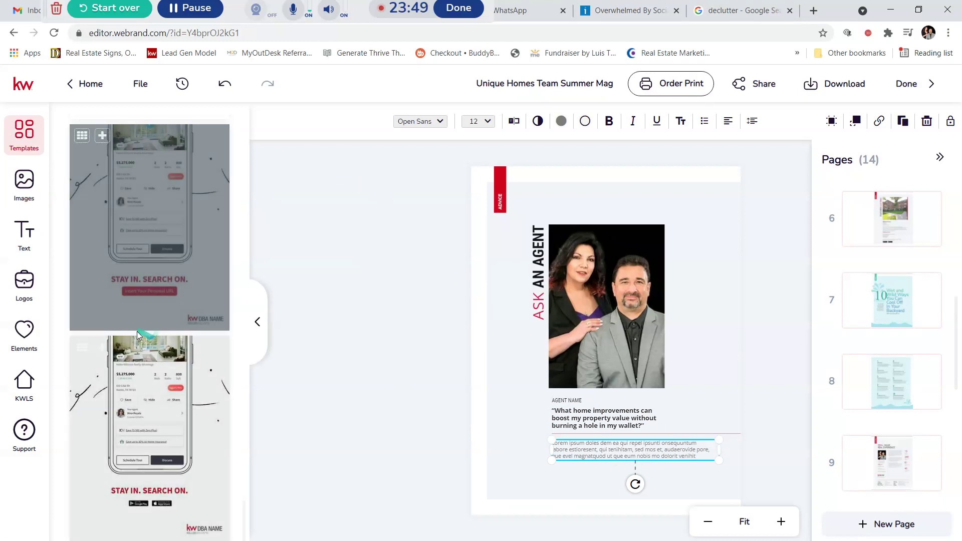
pyautogui.moveTo(96, 408)
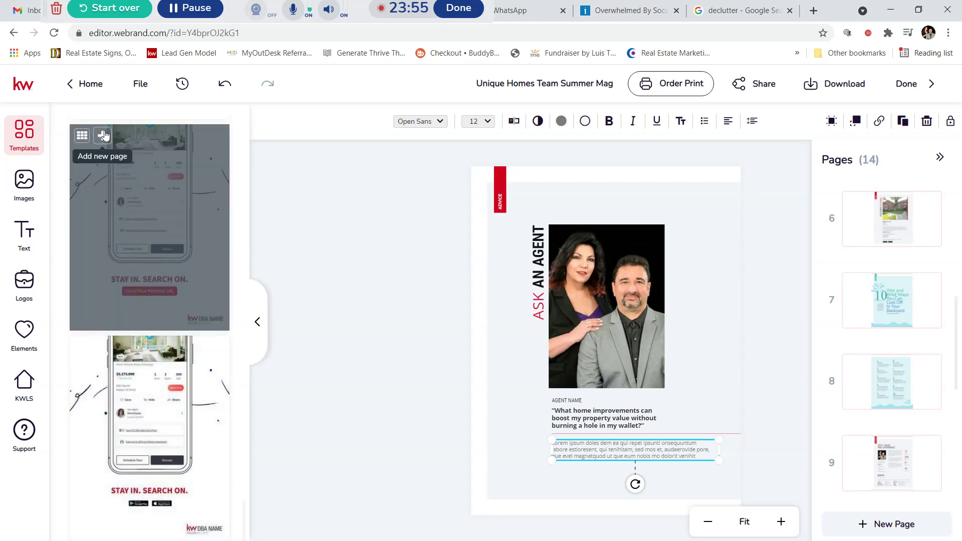
pyautogui.click(102, 135)
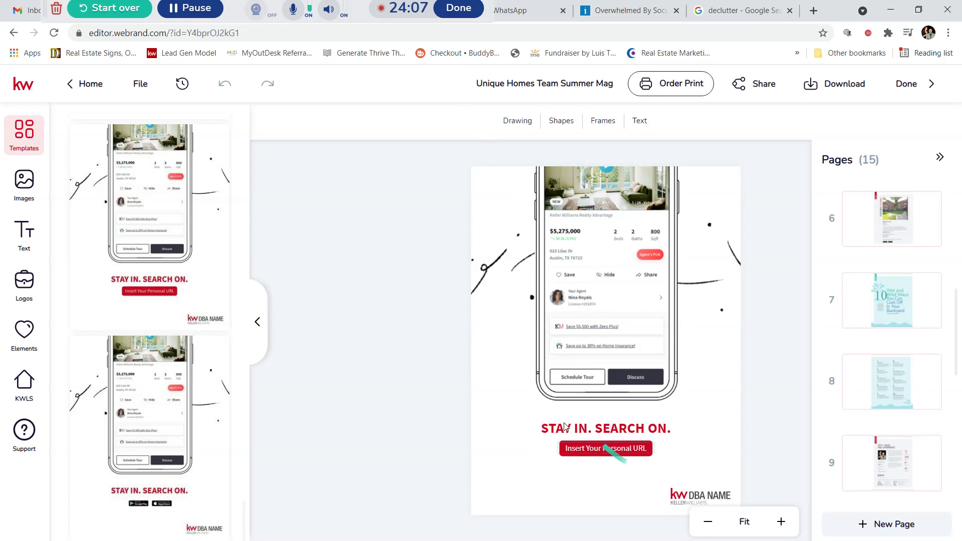
# Step: Bring up the magazine's download options panel
pyautogui.click(350, 11)
pyautogui.moveTo(358, 66); pyautogui.dragTo(306, 519)
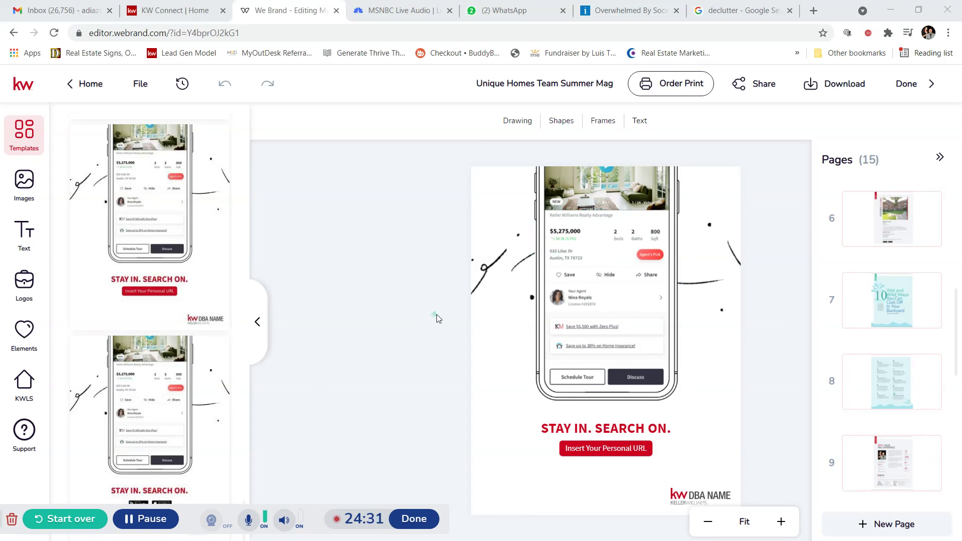
pyautogui.click(846, 88)
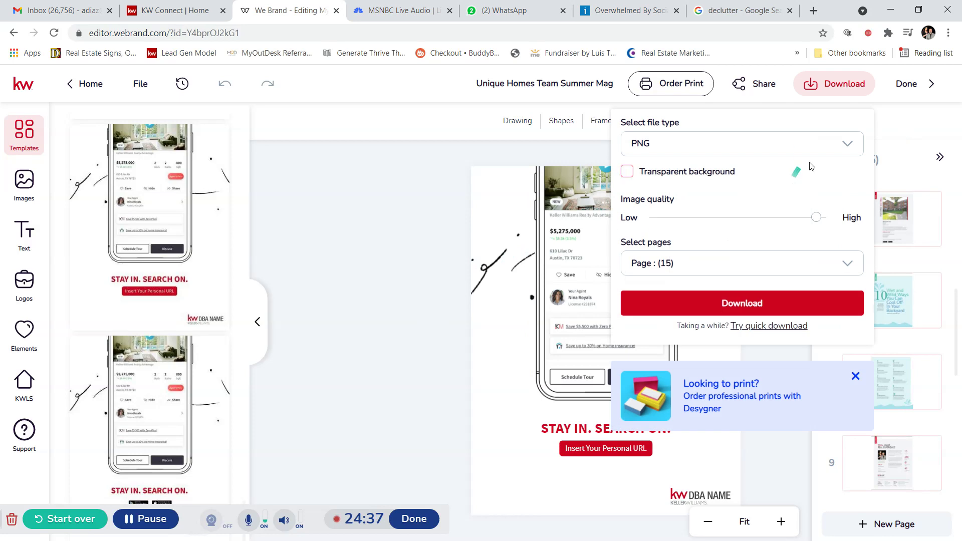
# Step: Set the download to PDF for Printing with all pages and start preparing it
pyautogui.click(847, 146)
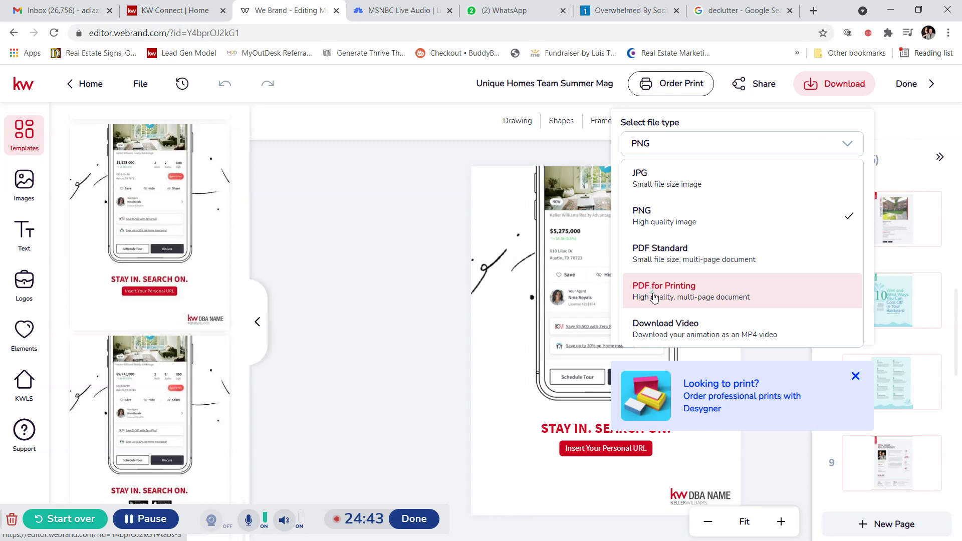
pyautogui.click(703, 295)
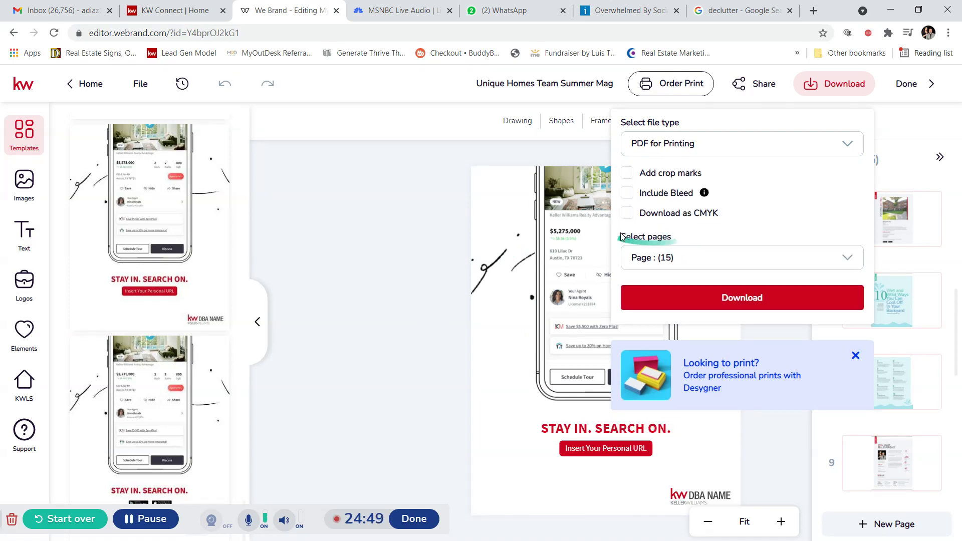
pyautogui.click(754, 263)
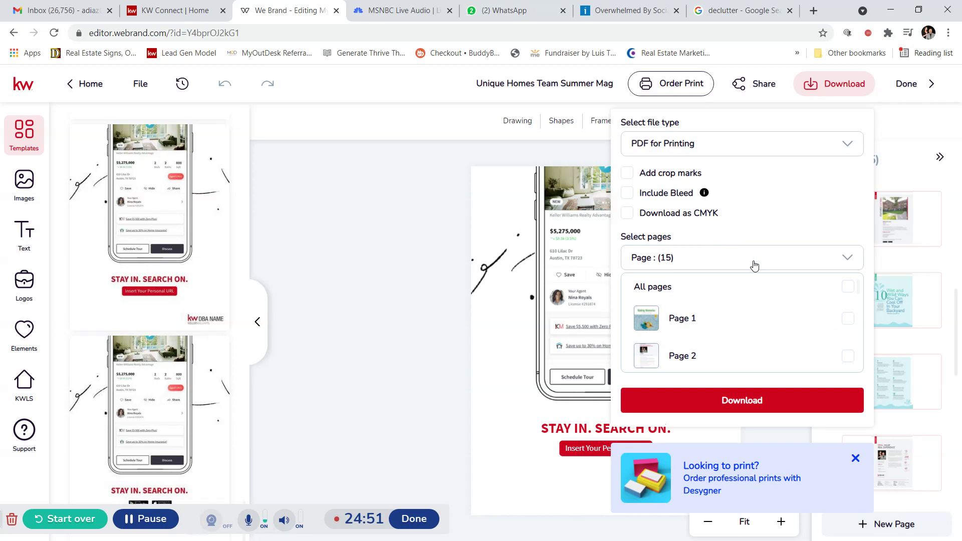
pyautogui.click(848, 287)
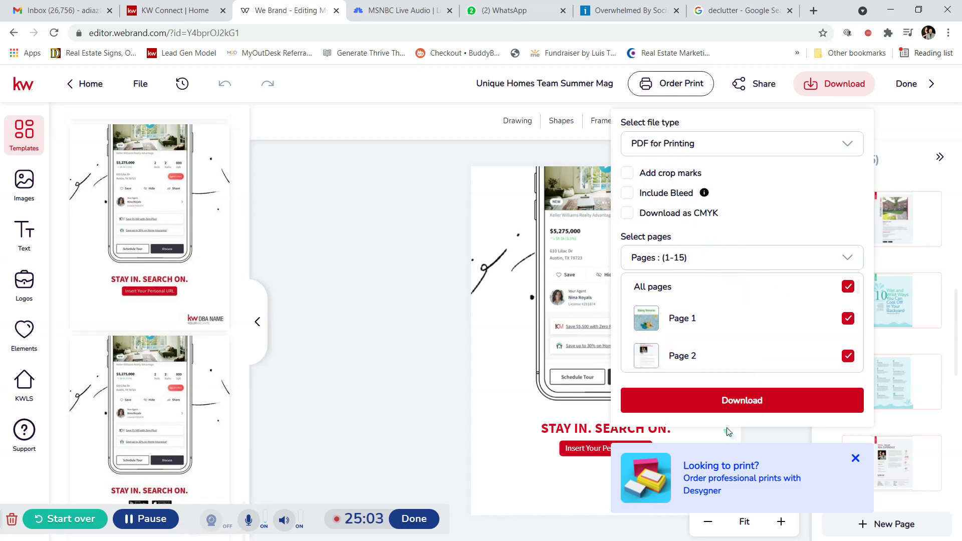
pyautogui.click(740, 403)
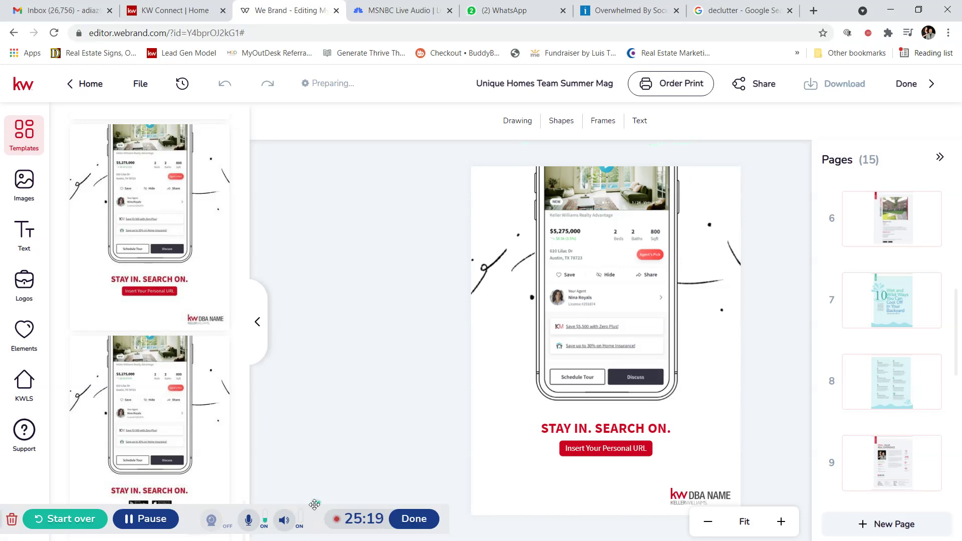
pyautogui.moveTo(311, 514); pyautogui.dragTo(477, 24)
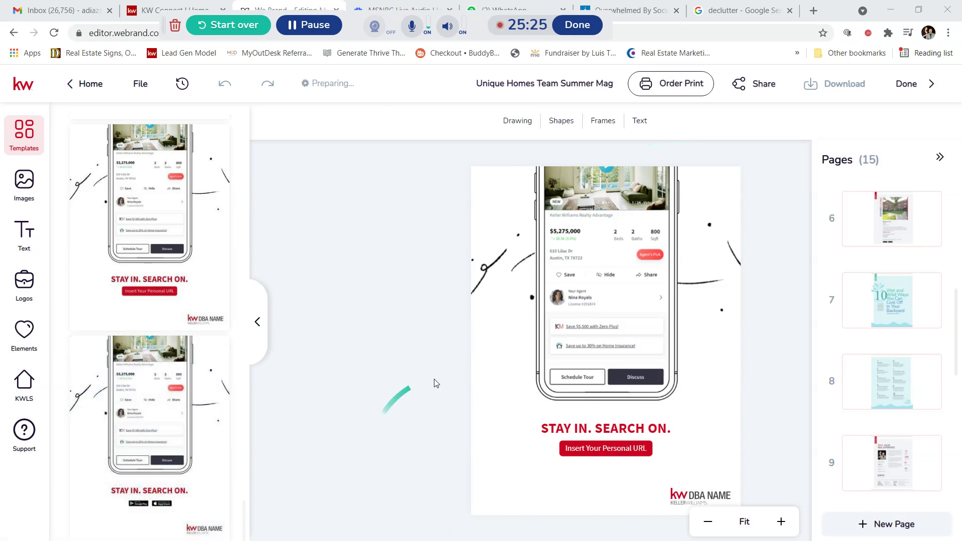
pyautogui.moveTo(351, 31); pyautogui.dragTo(368, 21)
pyautogui.scroll(-8, 886, 448)
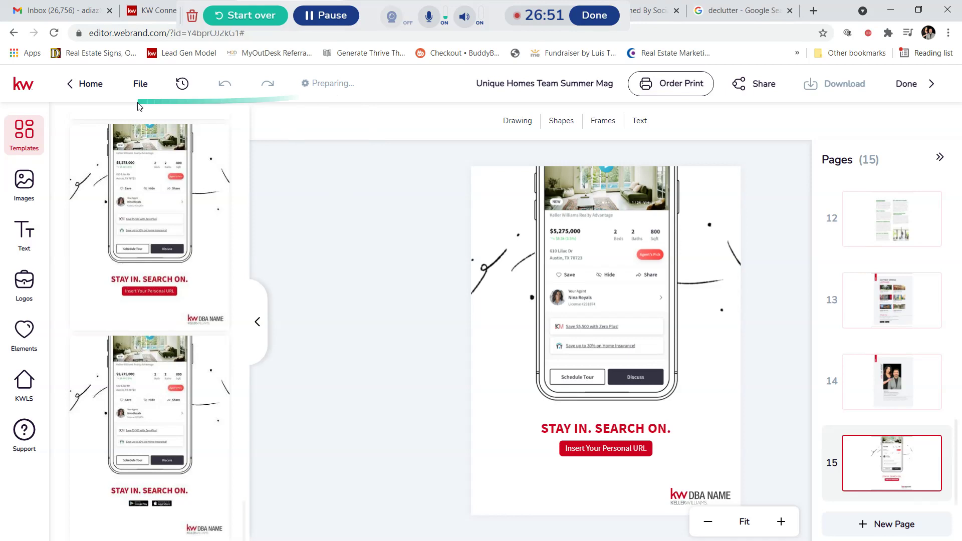
# Step: Save the magazine via File > Save, then check its Order Print options
pyautogui.click(141, 84)
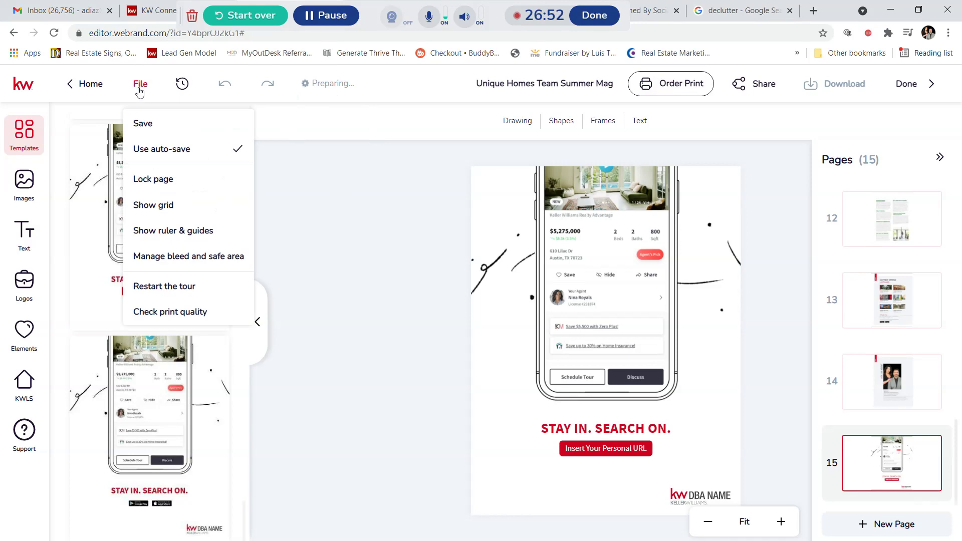
pyautogui.click(141, 125)
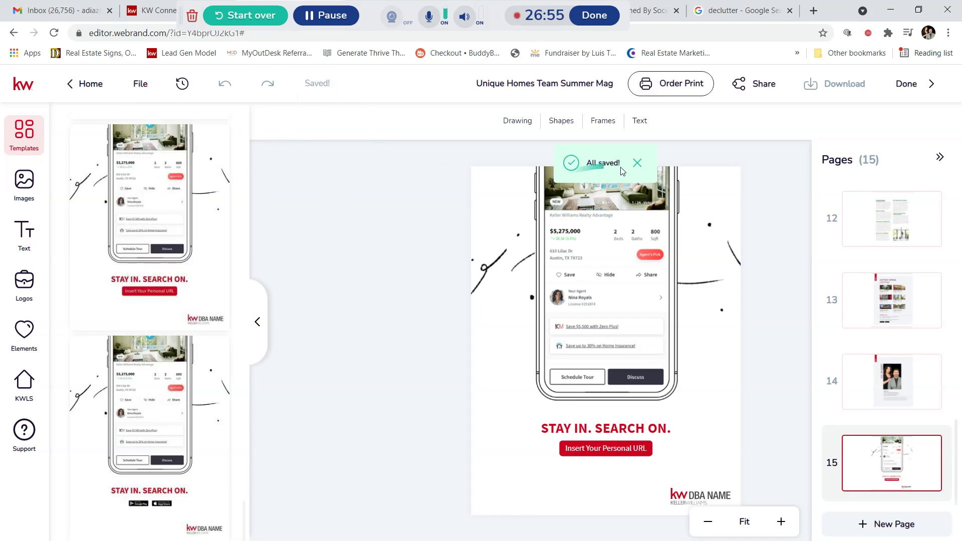
pyautogui.click(637, 164)
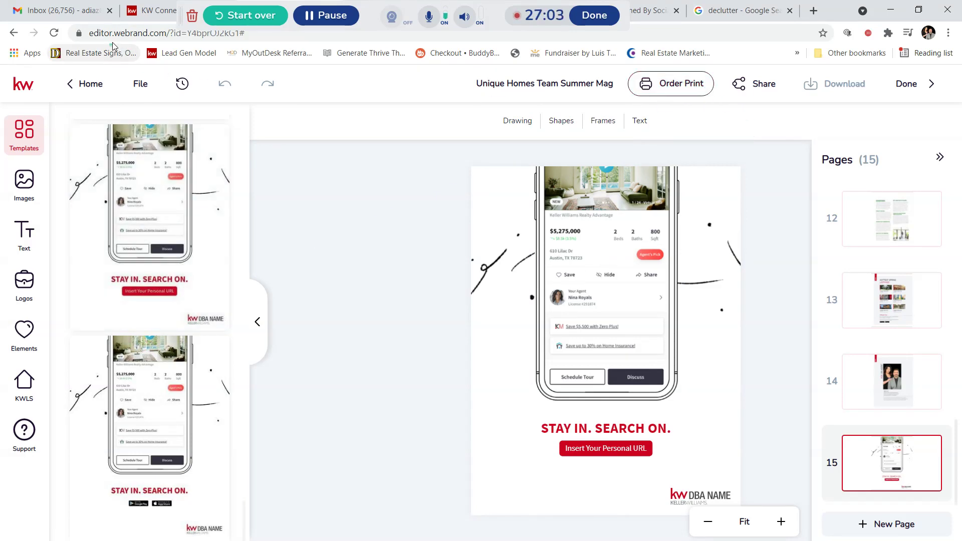
pyautogui.moveTo(112, 35); pyautogui.dragTo(169, 36)
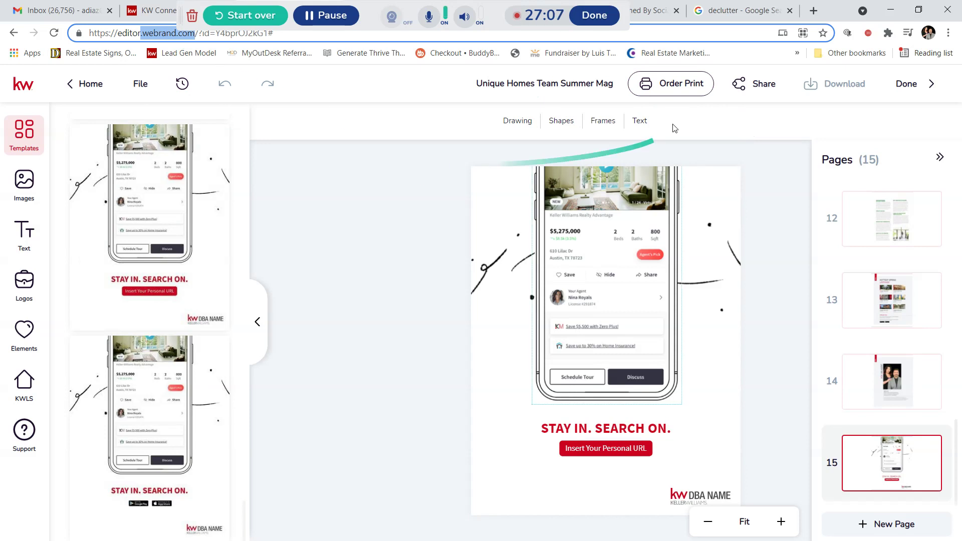
pyautogui.click(690, 88)
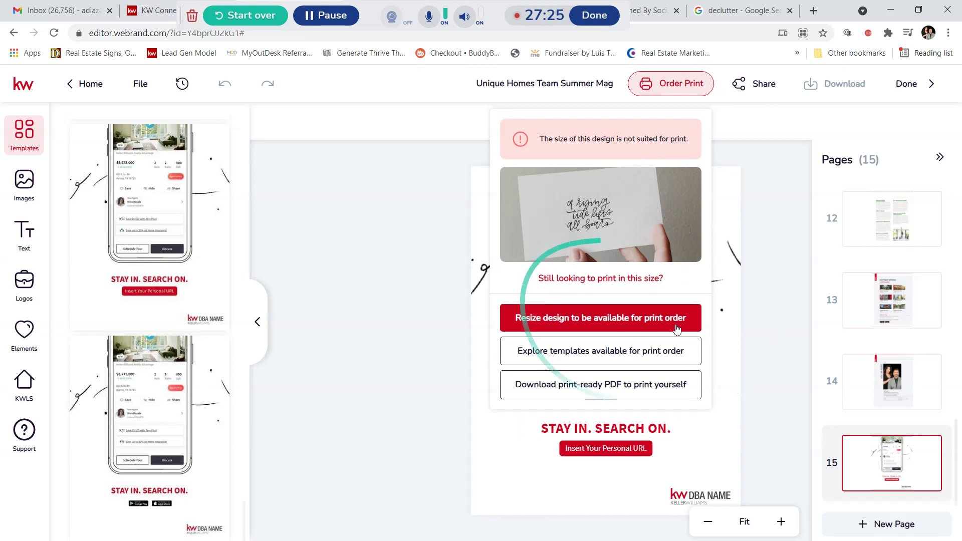
# Step: Close the print-size warning and bring the download options back up
pyautogui.click(361, 247)
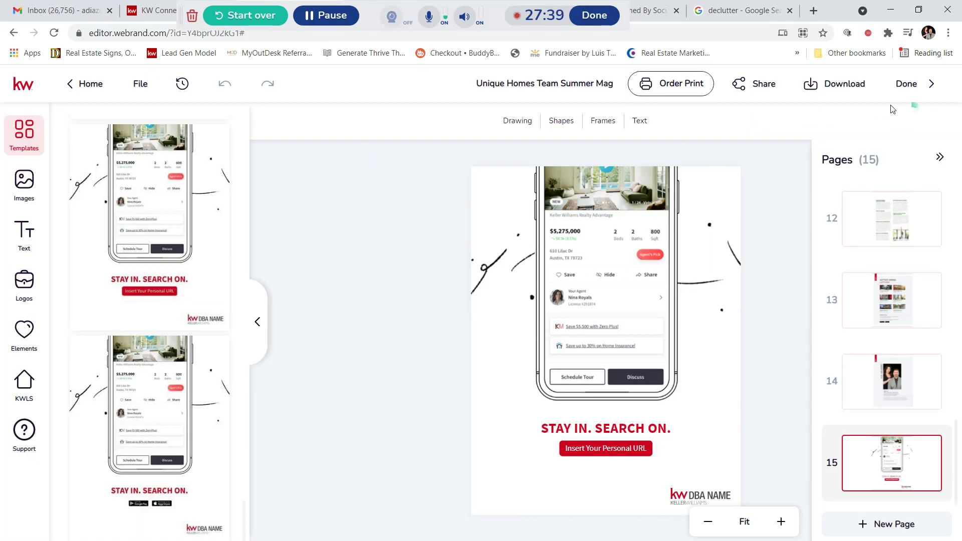
pyautogui.click(847, 86)
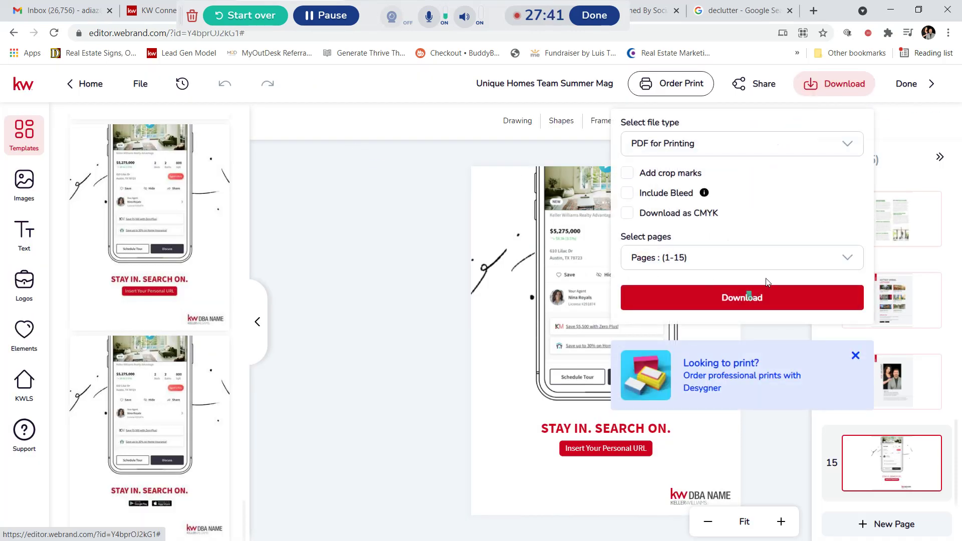
# Step: Download pages 1–15 as PDF for Printing and open uniquehomesteamsummermag_original.pdf in the browser
pyautogui.click(755, 297)
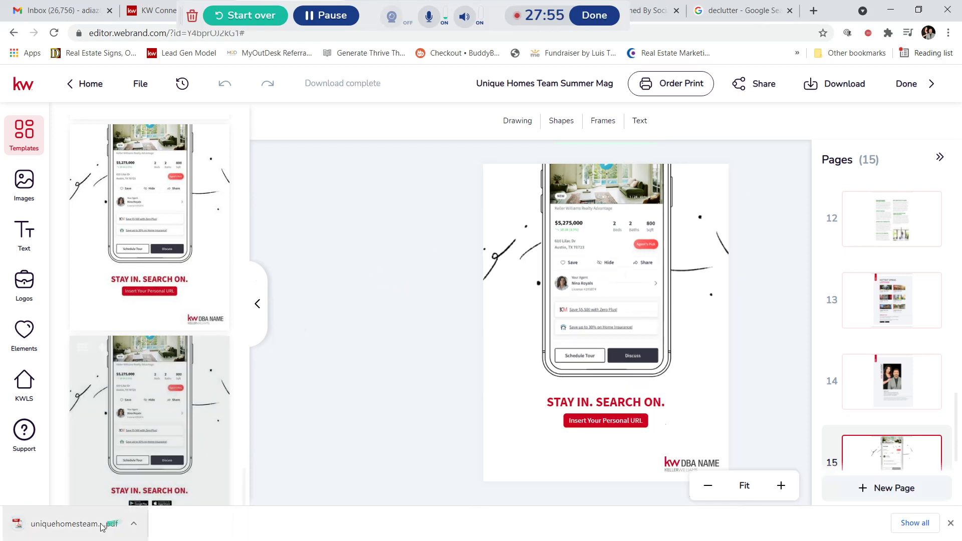
pyautogui.click(79, 524)
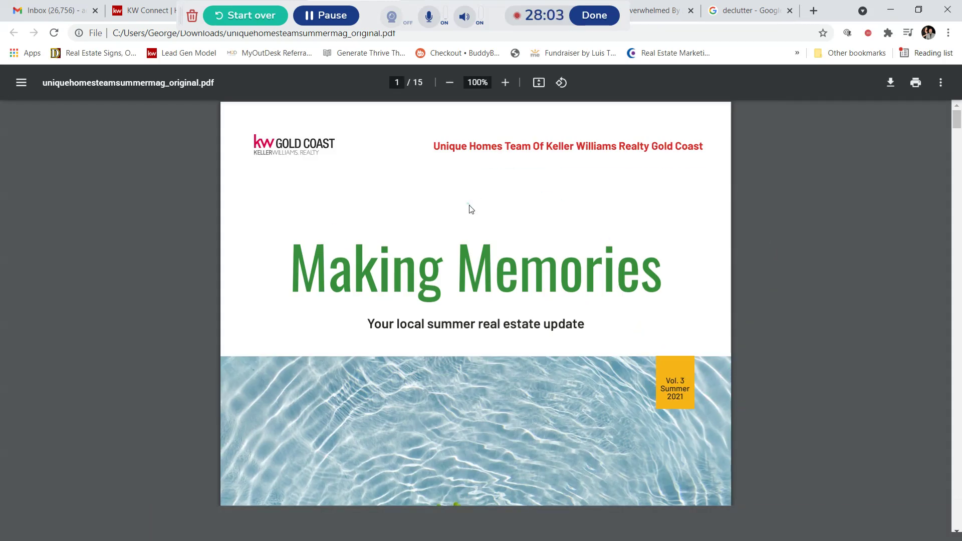
pyautogui.scroll(-6, 468, 236)
pyautogui.scroll(-6, 463, 269)
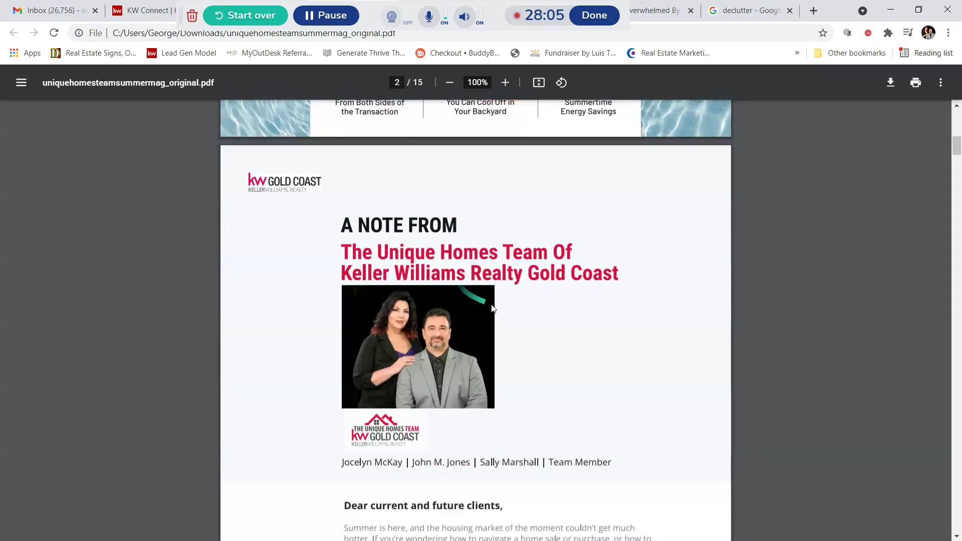
pyautogui.scroll(-12, 558, 328)
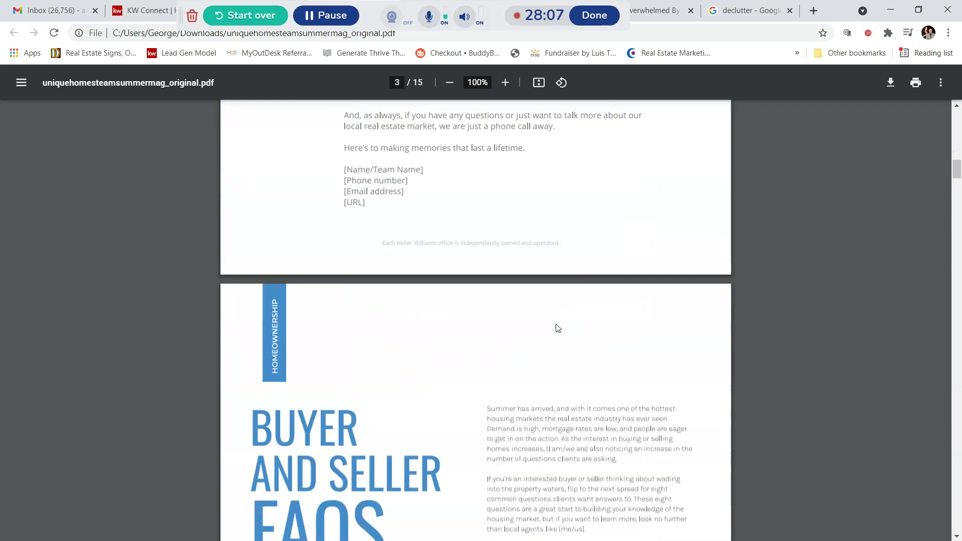
pyautogui.scroll(-10, 551, 326)
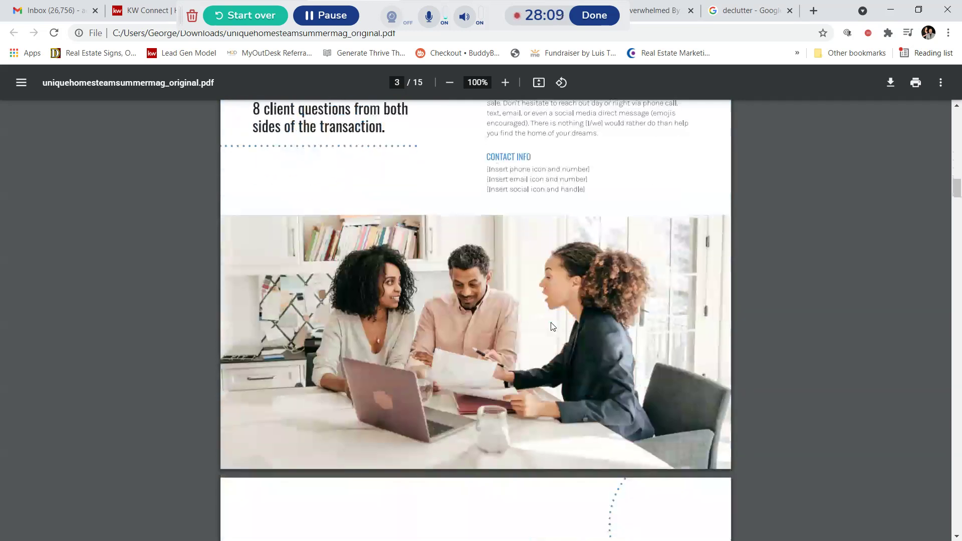
pyautogui.scroll(-20, 552, 327)
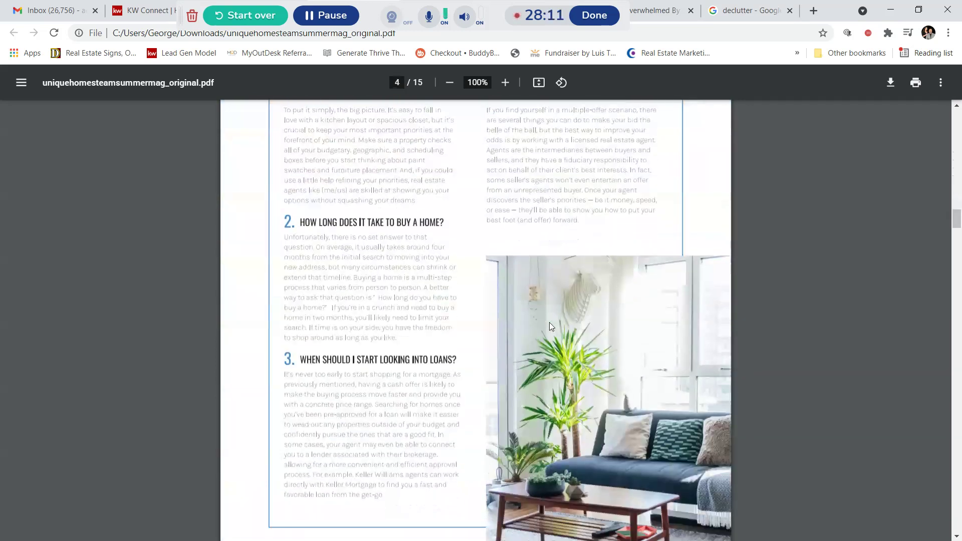
pyautogui.scroll(-8, 550, 327)
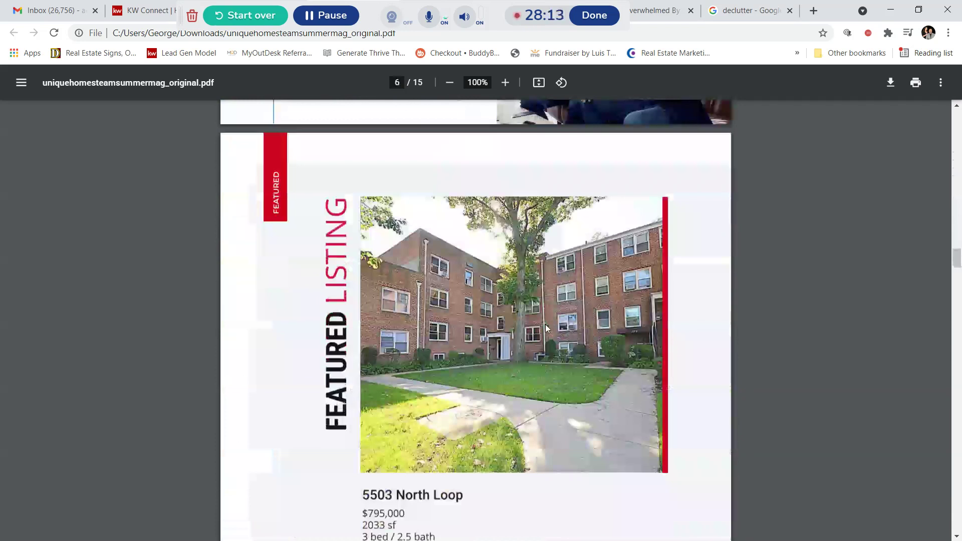
pyautogui.scroll(-3, 547, 329)
pyautogui.scroll(-7, 530, 275)
pyautogui.scroll(-13, 544, 294)
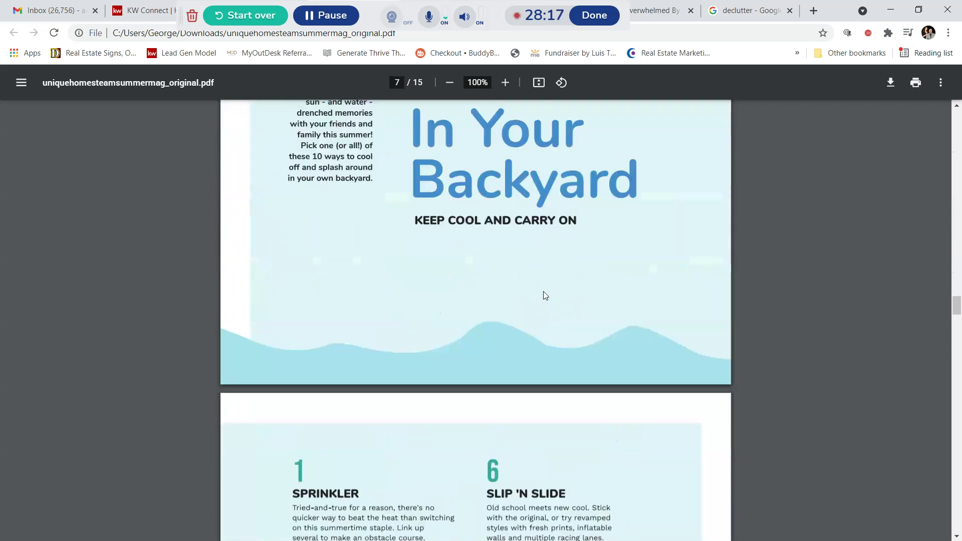
pyautogui.scroll(-10, 595, 294)
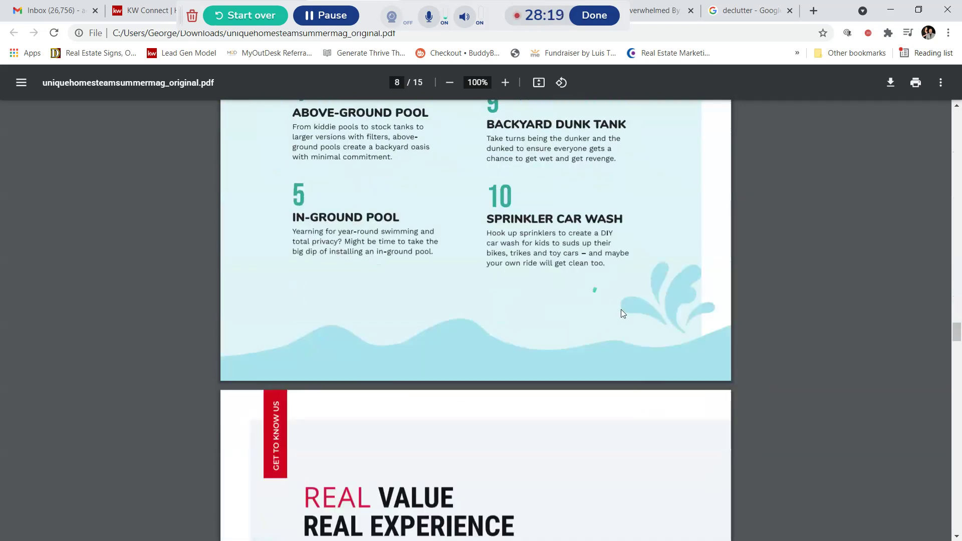